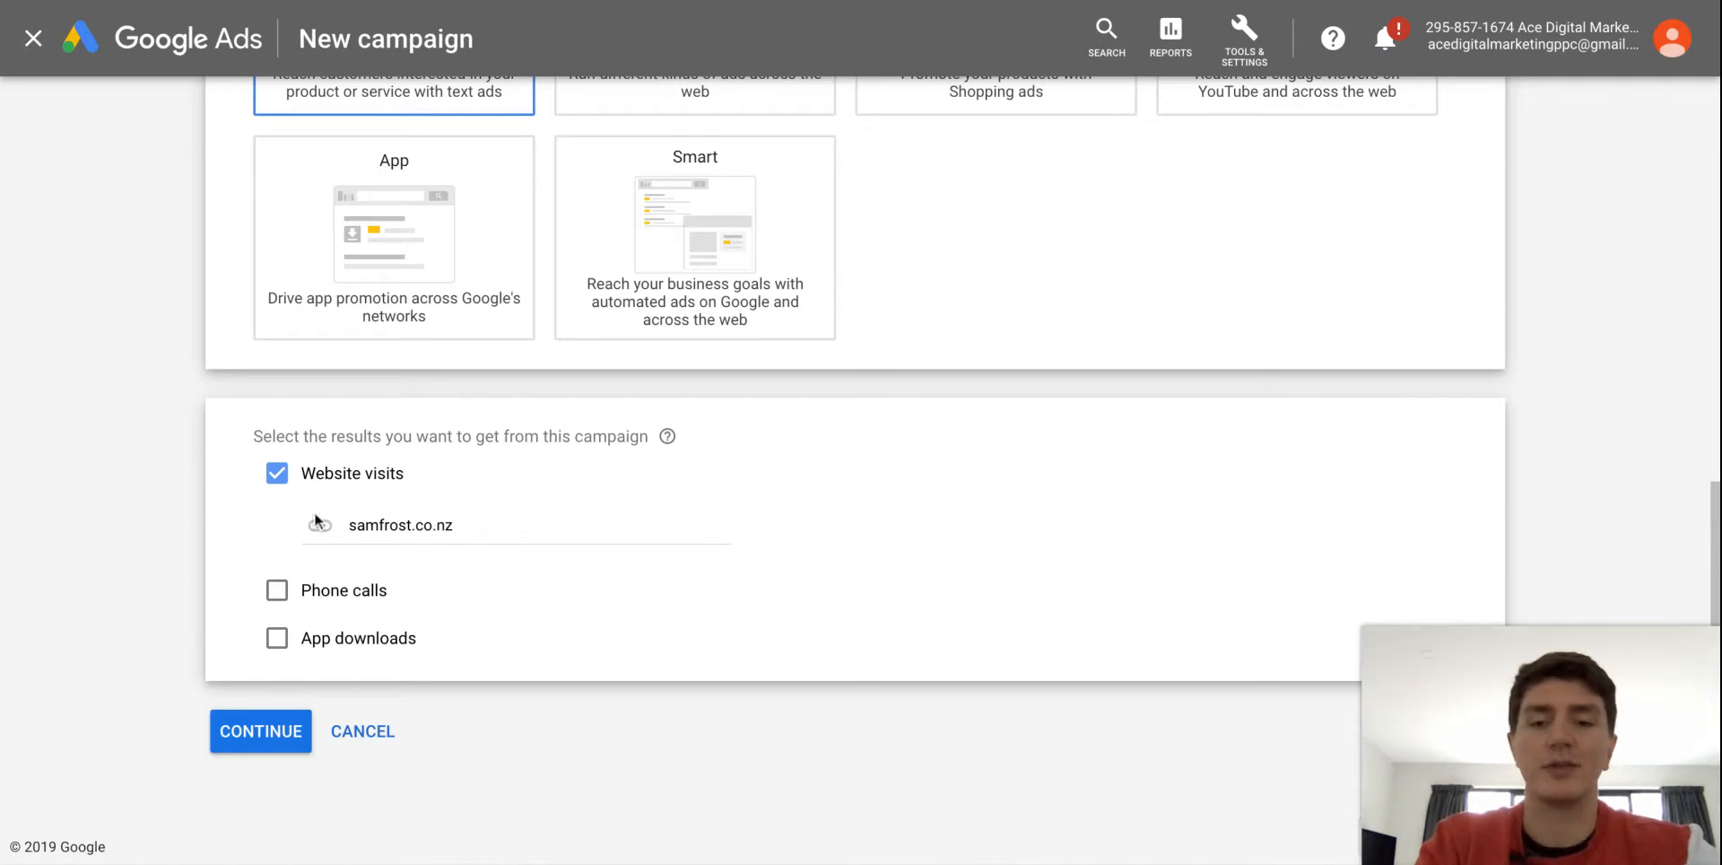
Continue to the campaign settings and name the campaign Digital Marketing Services
{"action": "left_click", "coordinate": [269, 731]}
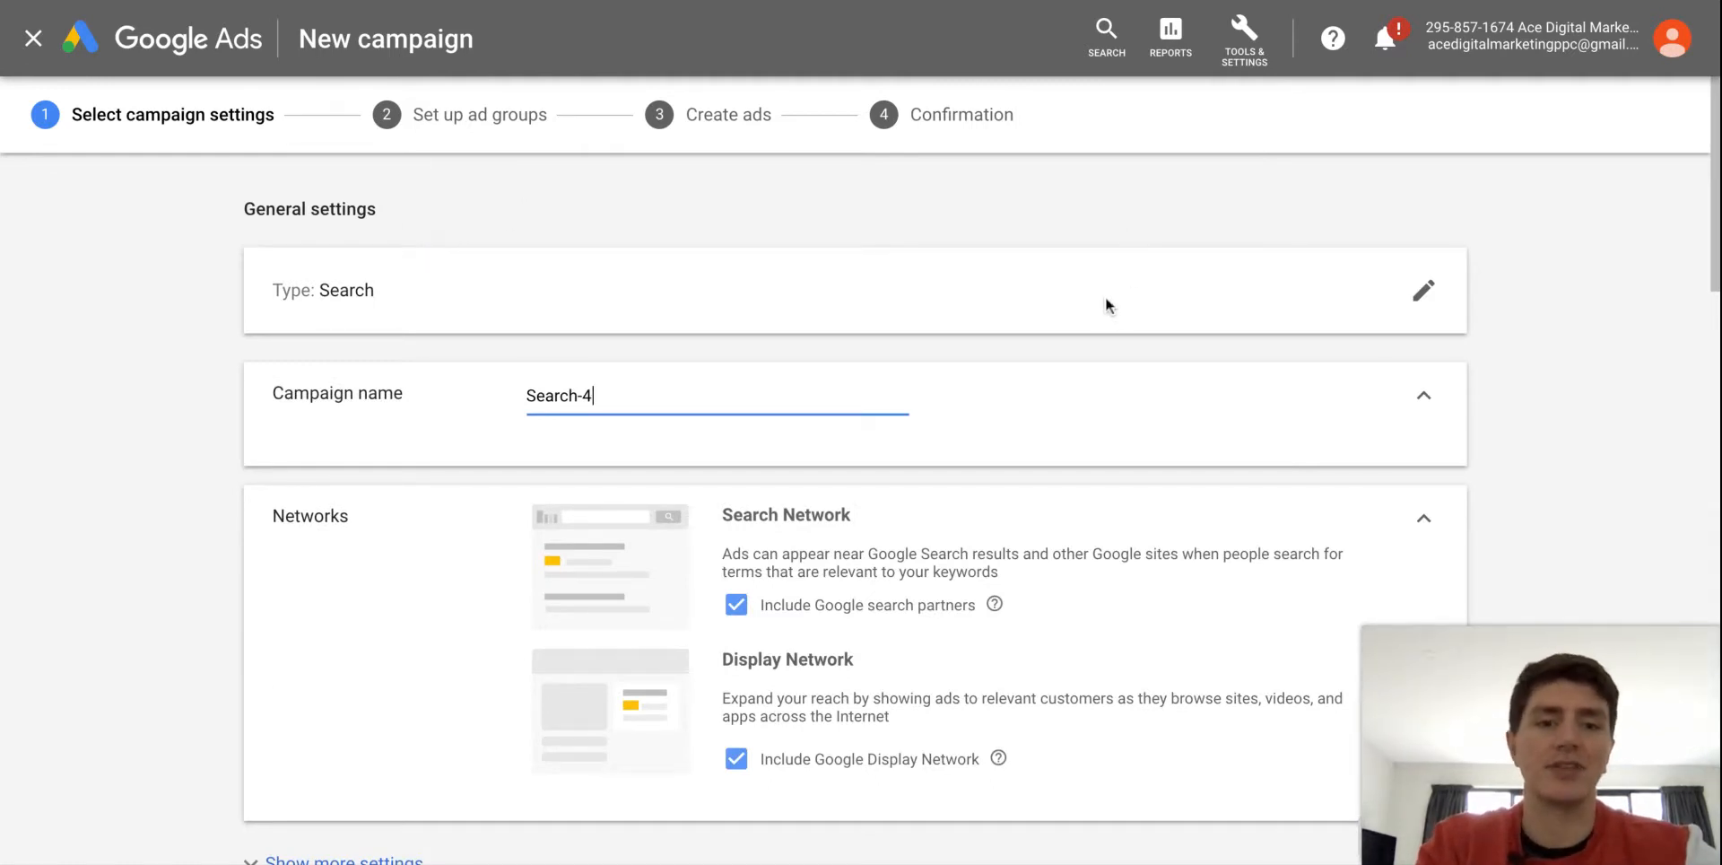
{"action": "triple_click", "coordinate": [569, 404]}
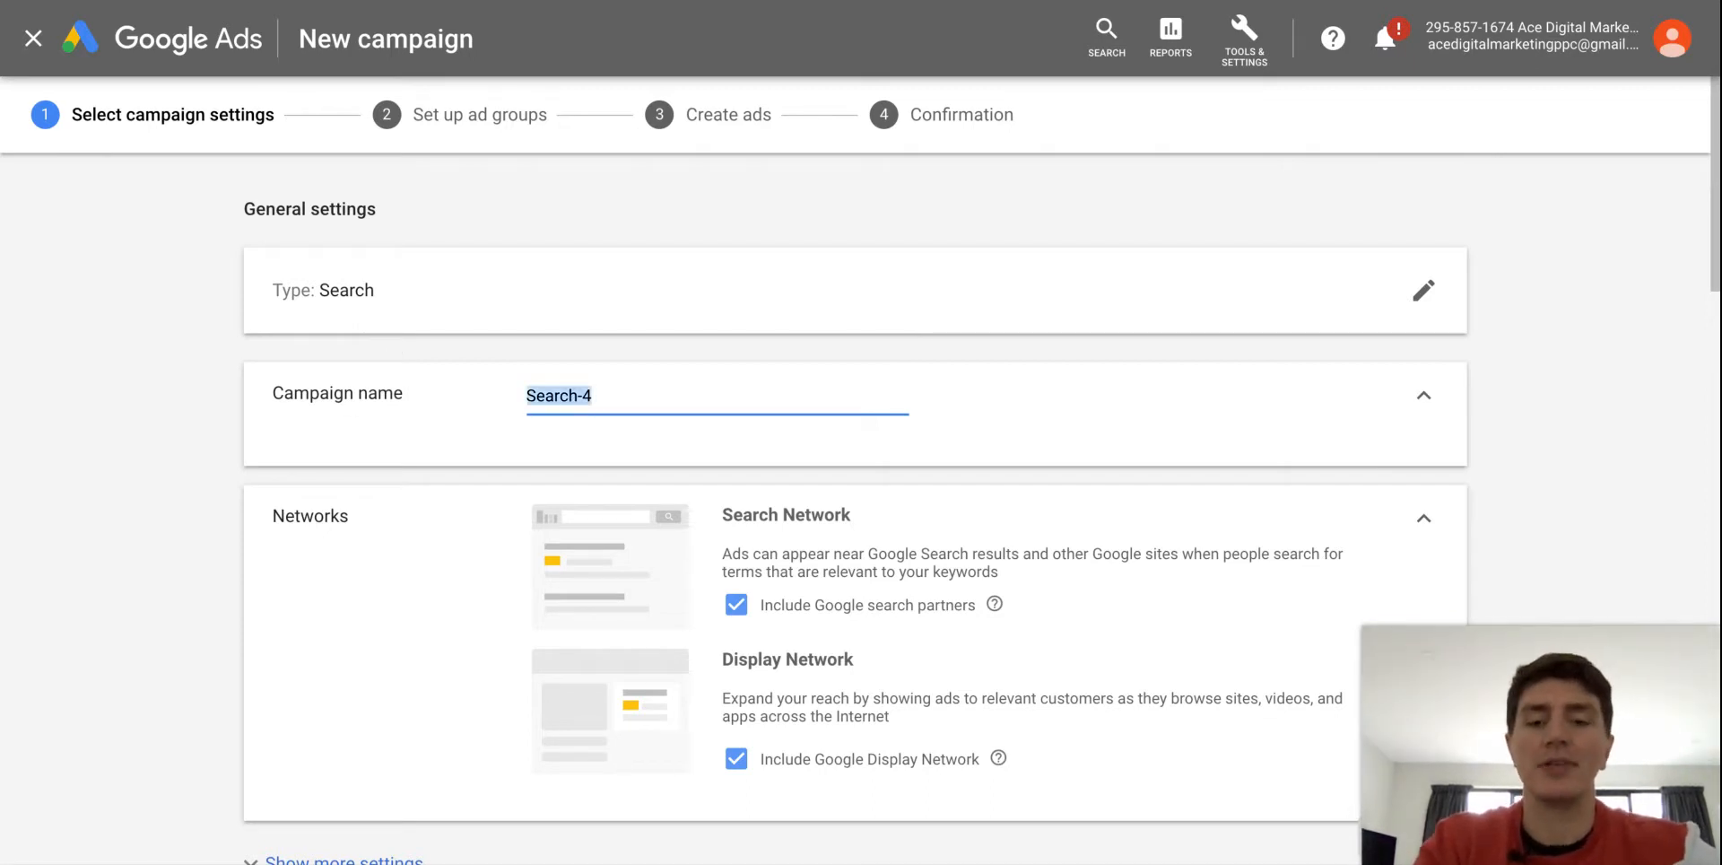
{"action": "type", "text": "Digital Marketing Services"}
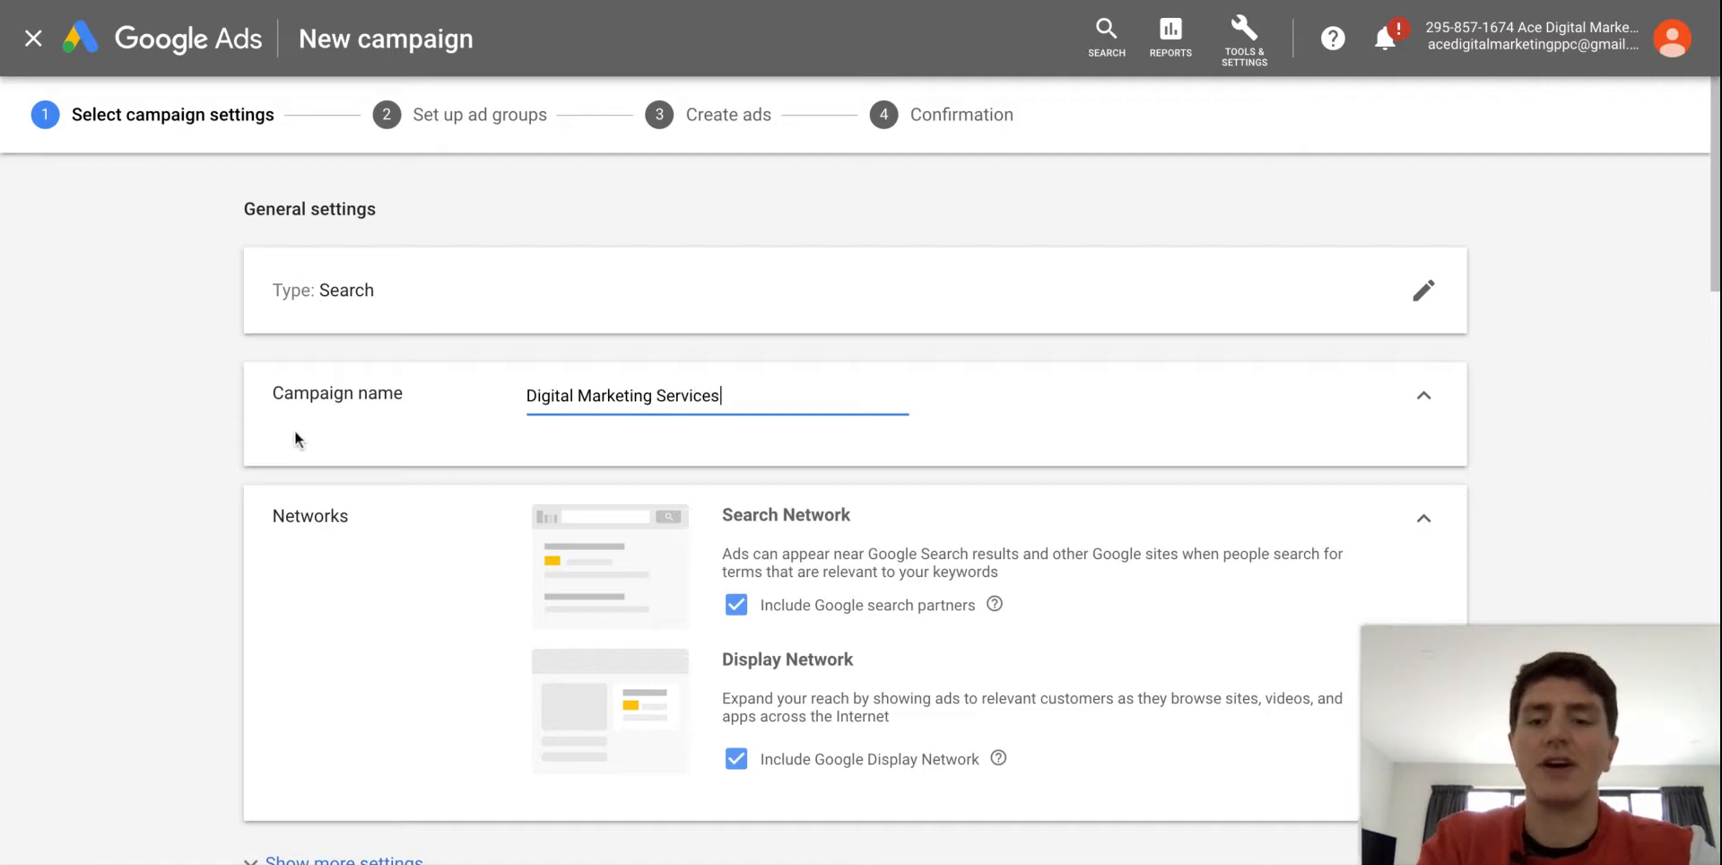
{"action": "left_click", "coordinate": [158, 423]}
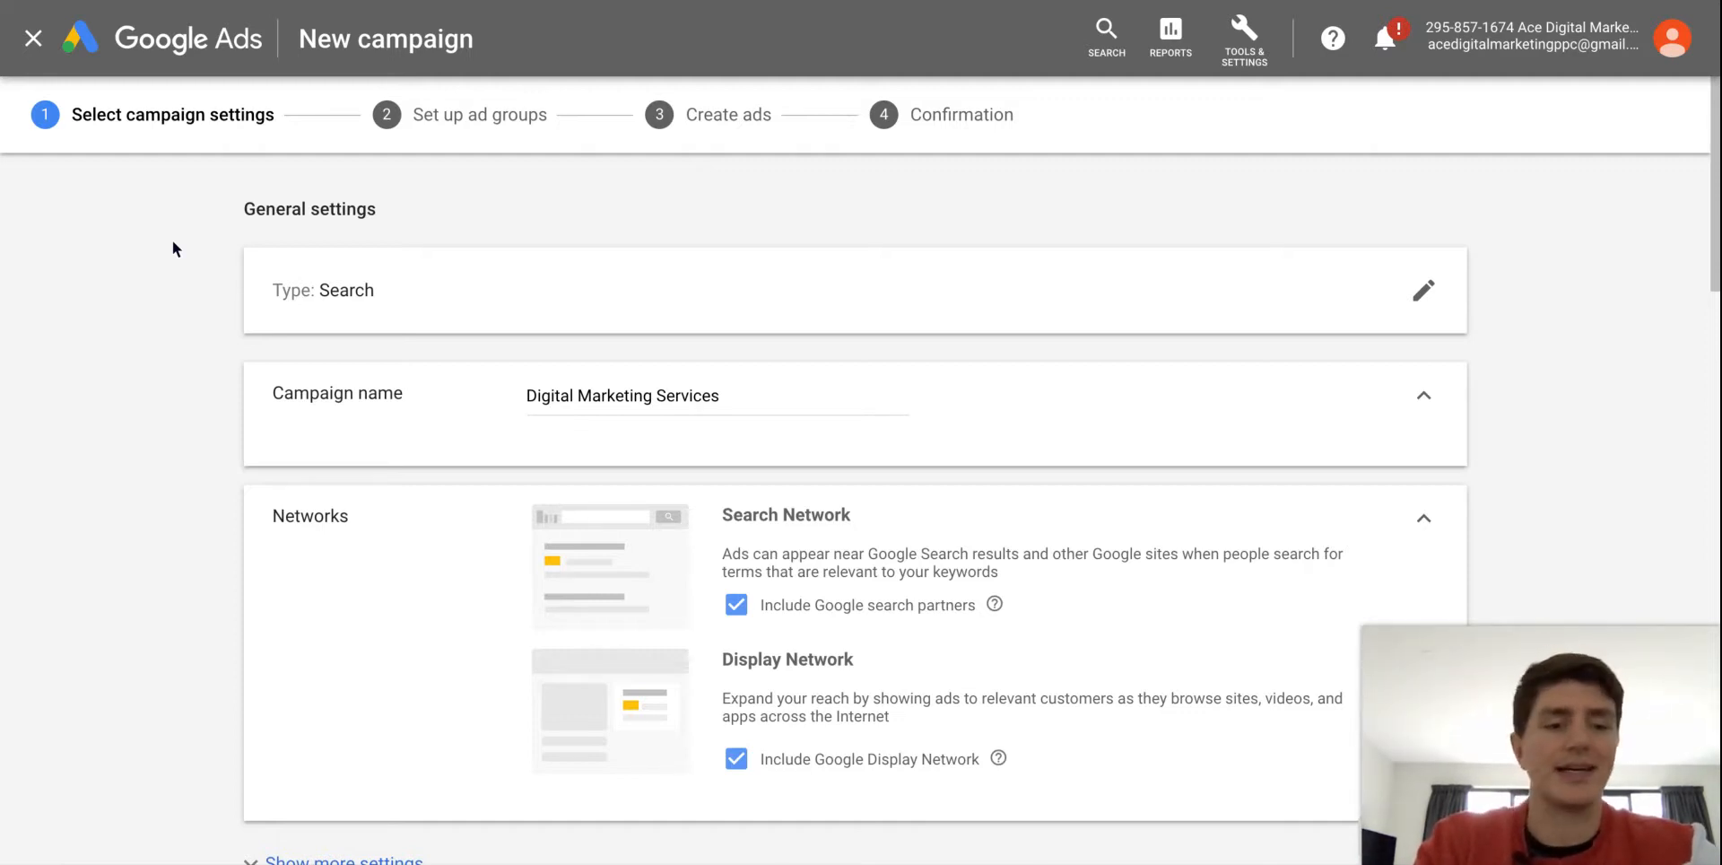
Exclude the Google Display Network from the campaign's networks
{"action": "scroll", "coordinate": [657, 373], "scroll_direction": "down", "scroll_amount": 2}
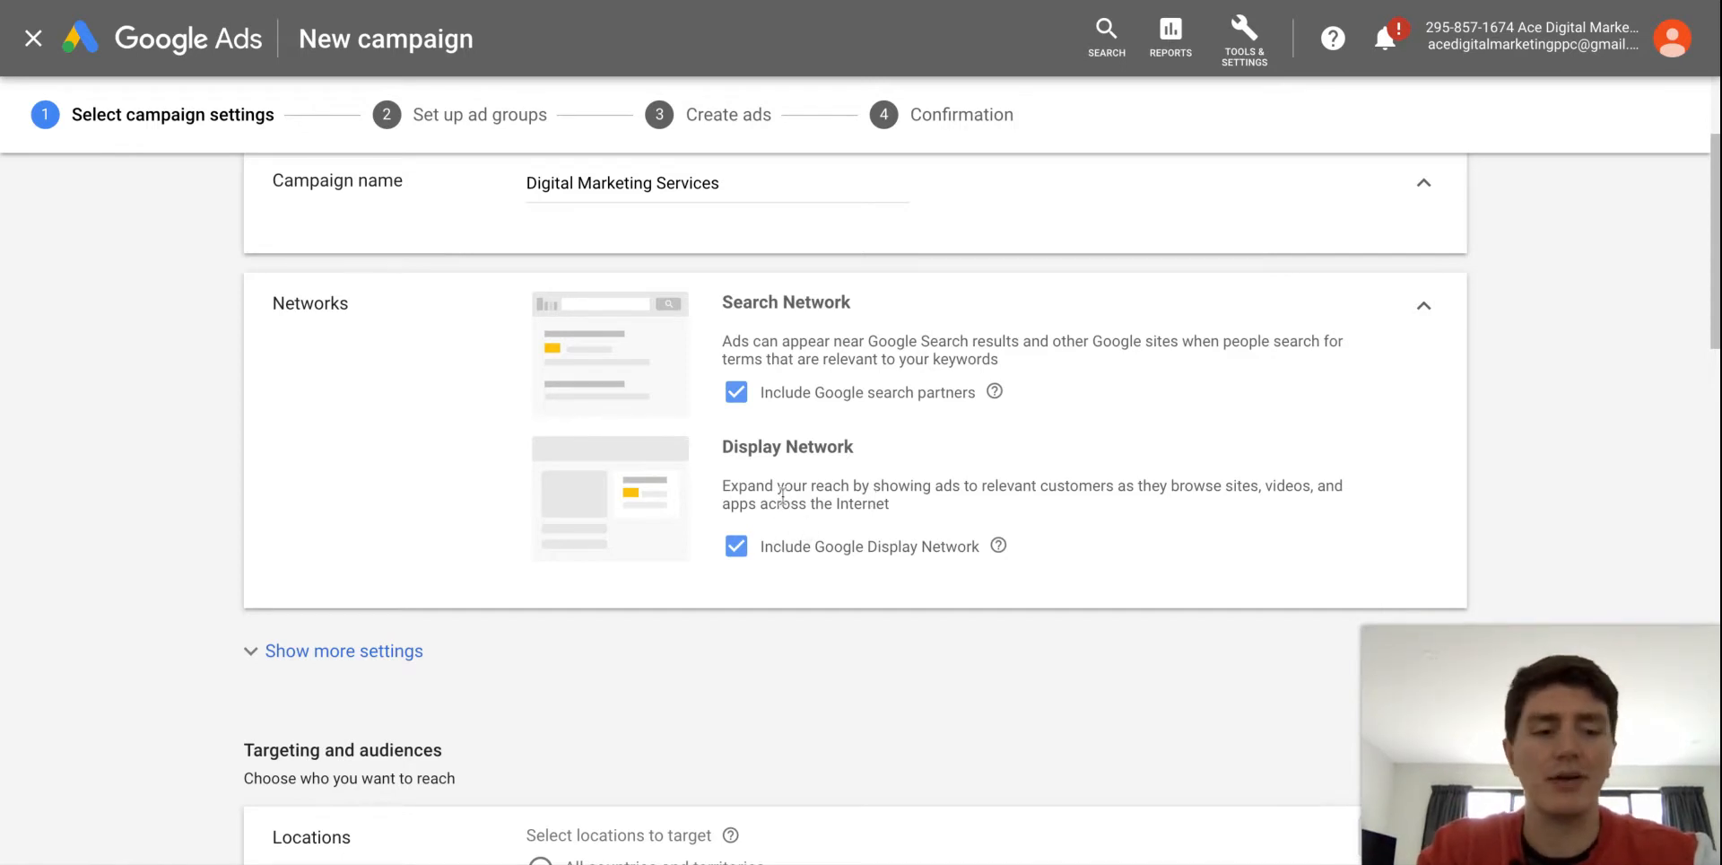
{"action": "left_click", "coordinate": [735, 547]}
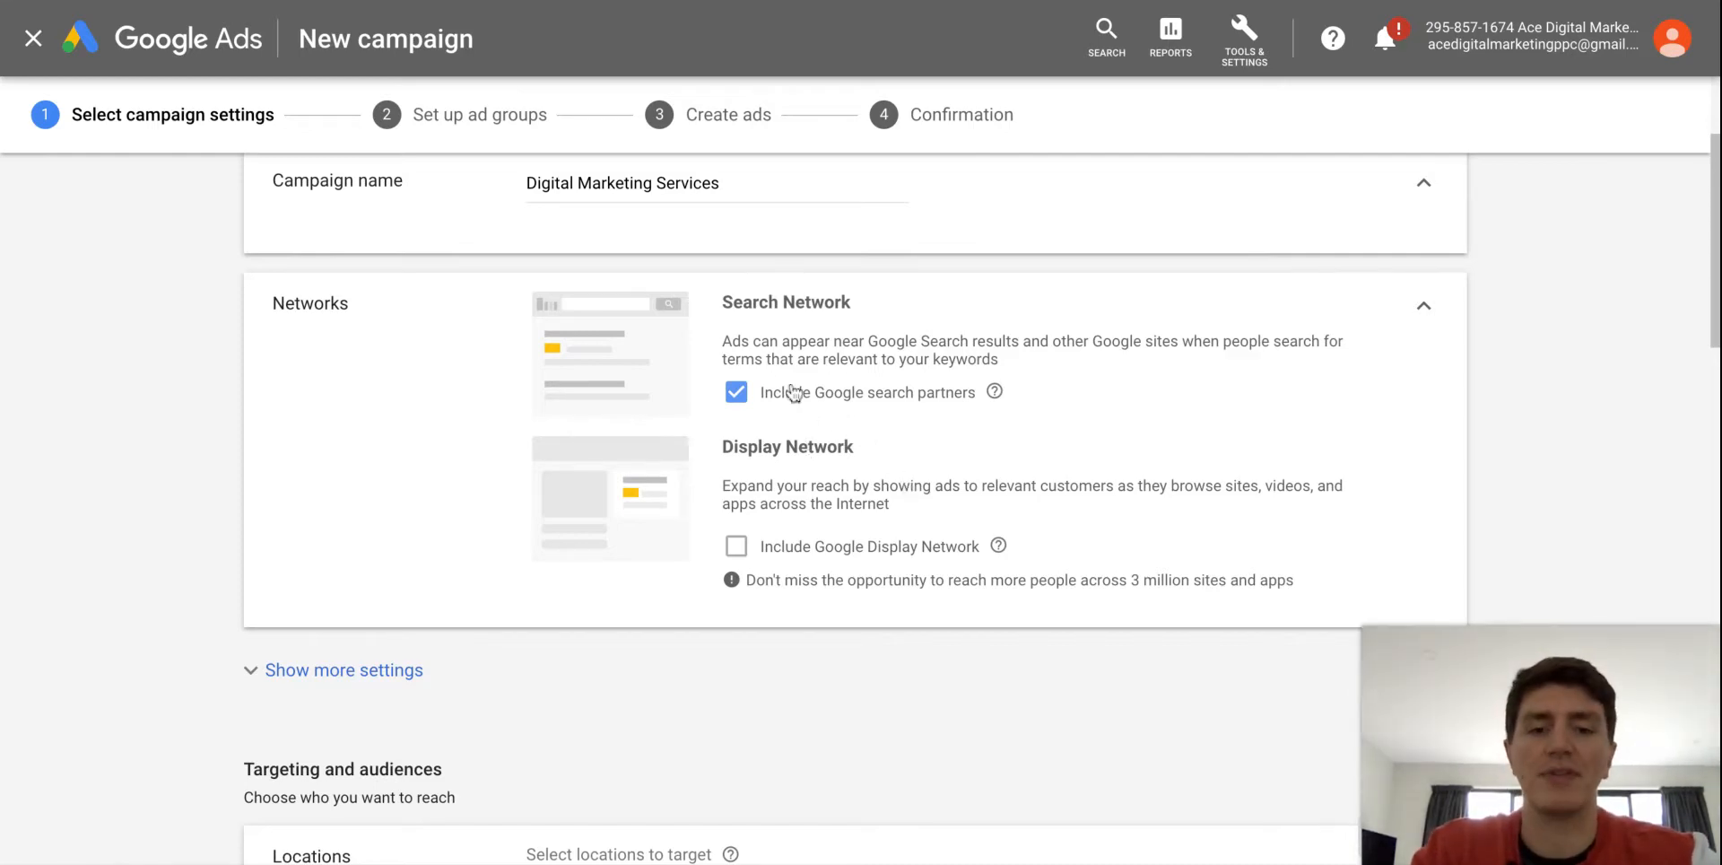
In the additional campaign settings, set the start date to Sep 1, 2019 and the end date to Sep 30, 2019
{"action": "scroll", "coordinate": [854, 443], "scroll_direction": "down", "scroll_amount": 5}
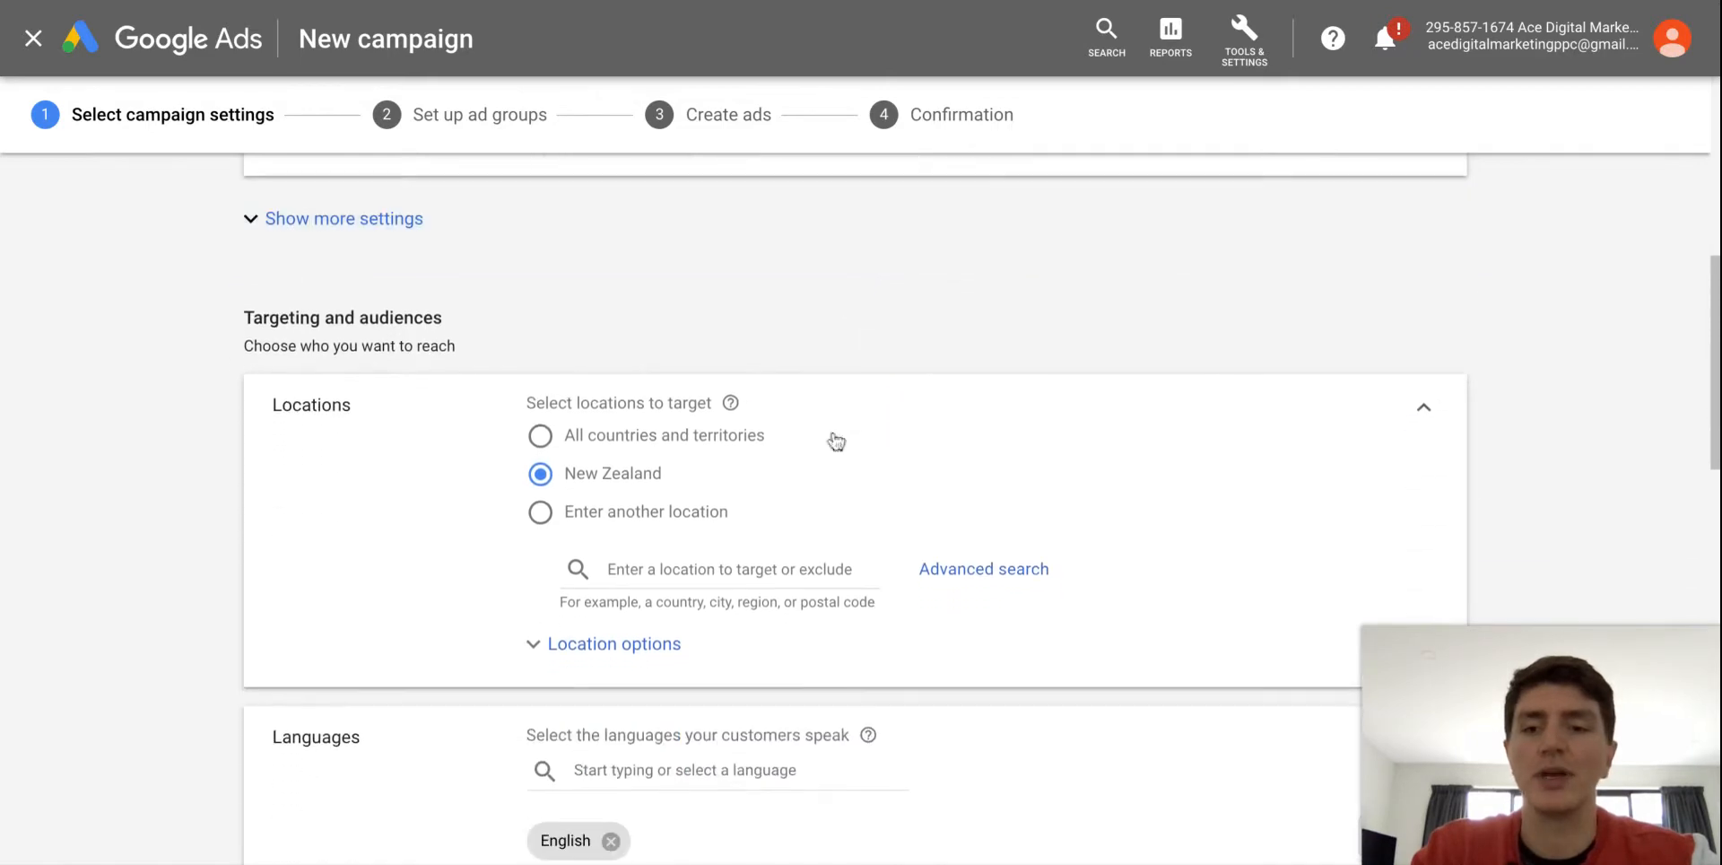
{"action": "left_click", "coordinate": [434, 224]}
{"action": "scroll", "coordinate": [847, 504], "scroll_direction": "up", "scroll_amount": 1}
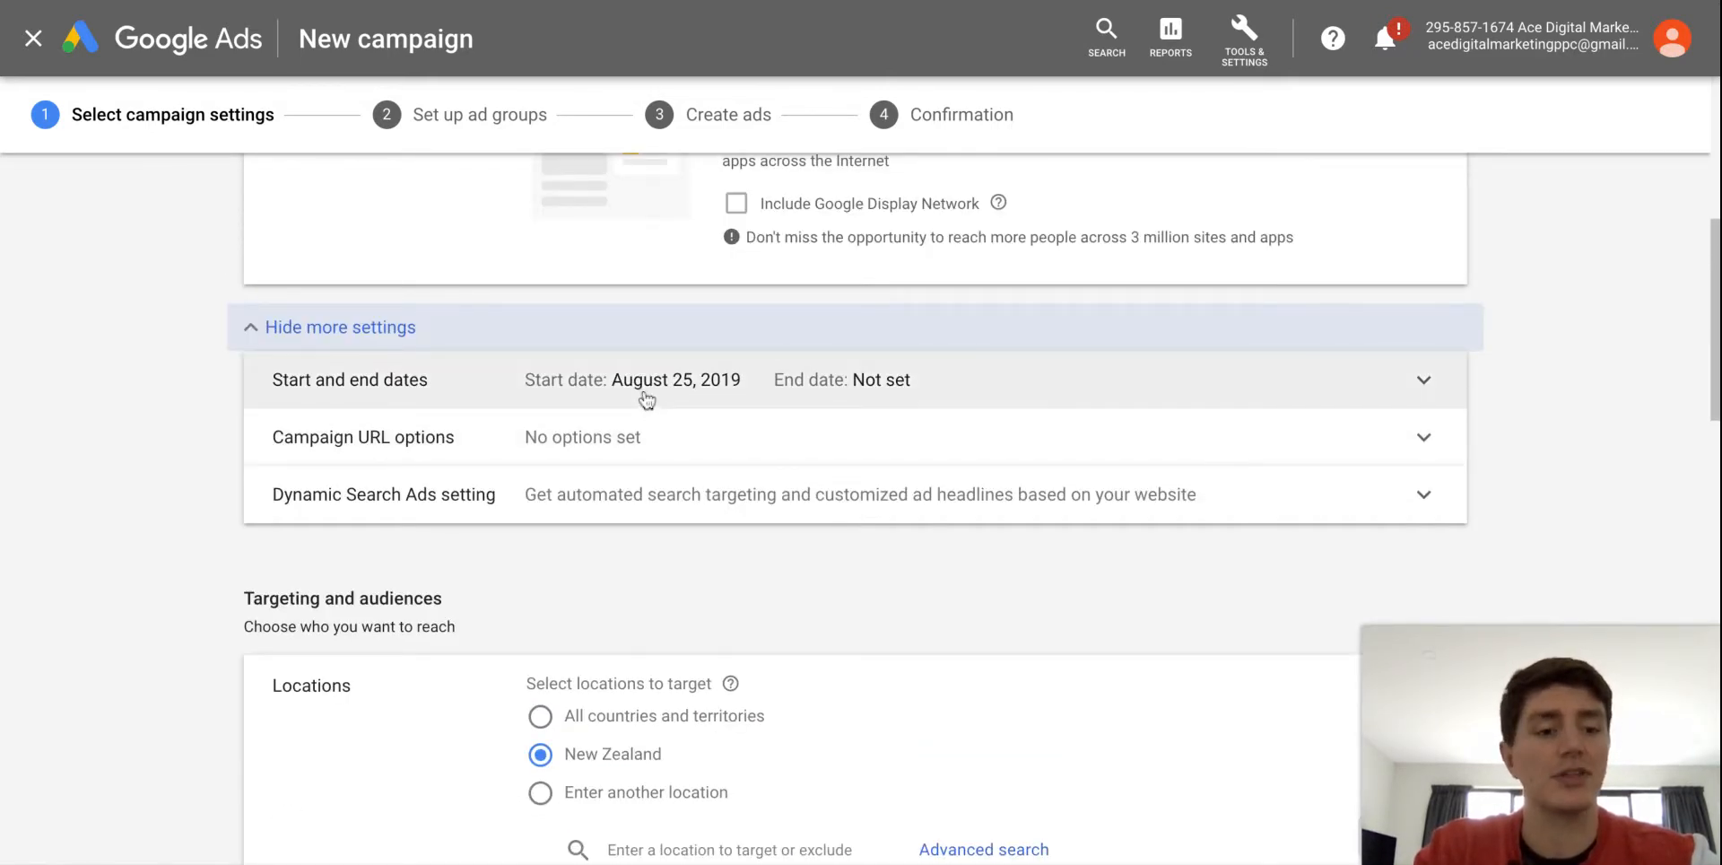
{"action": "left_click", "coordinate": [669, 380]}
{"action": "left_click", "coordinate": [607, 430]}
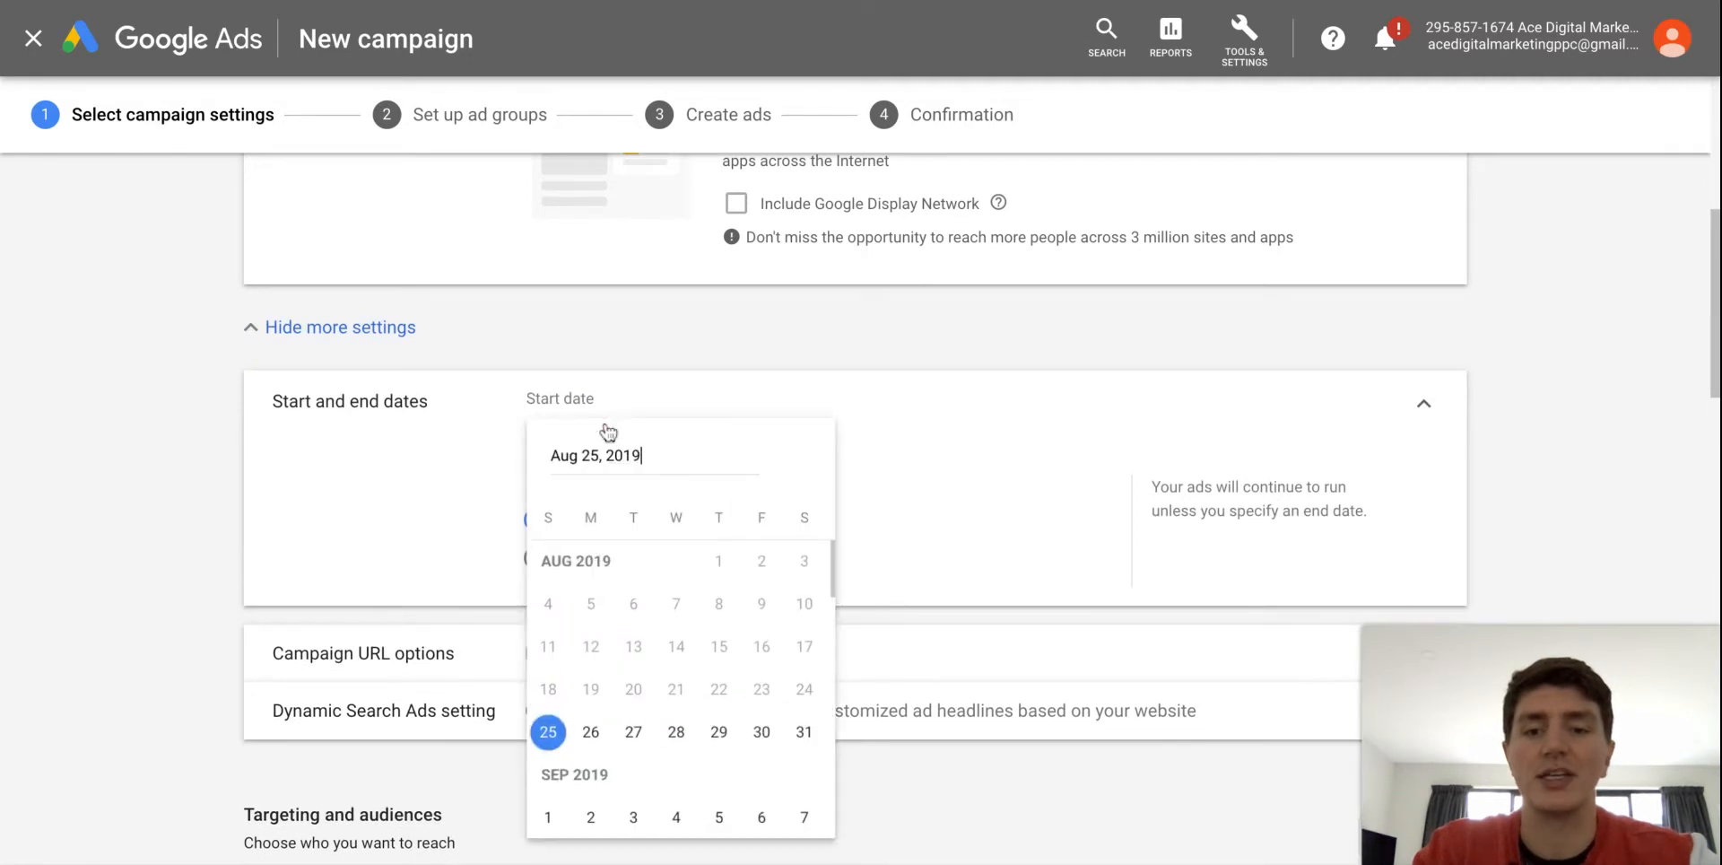
{"action": "left_click", "coordinate": [545, 818]}
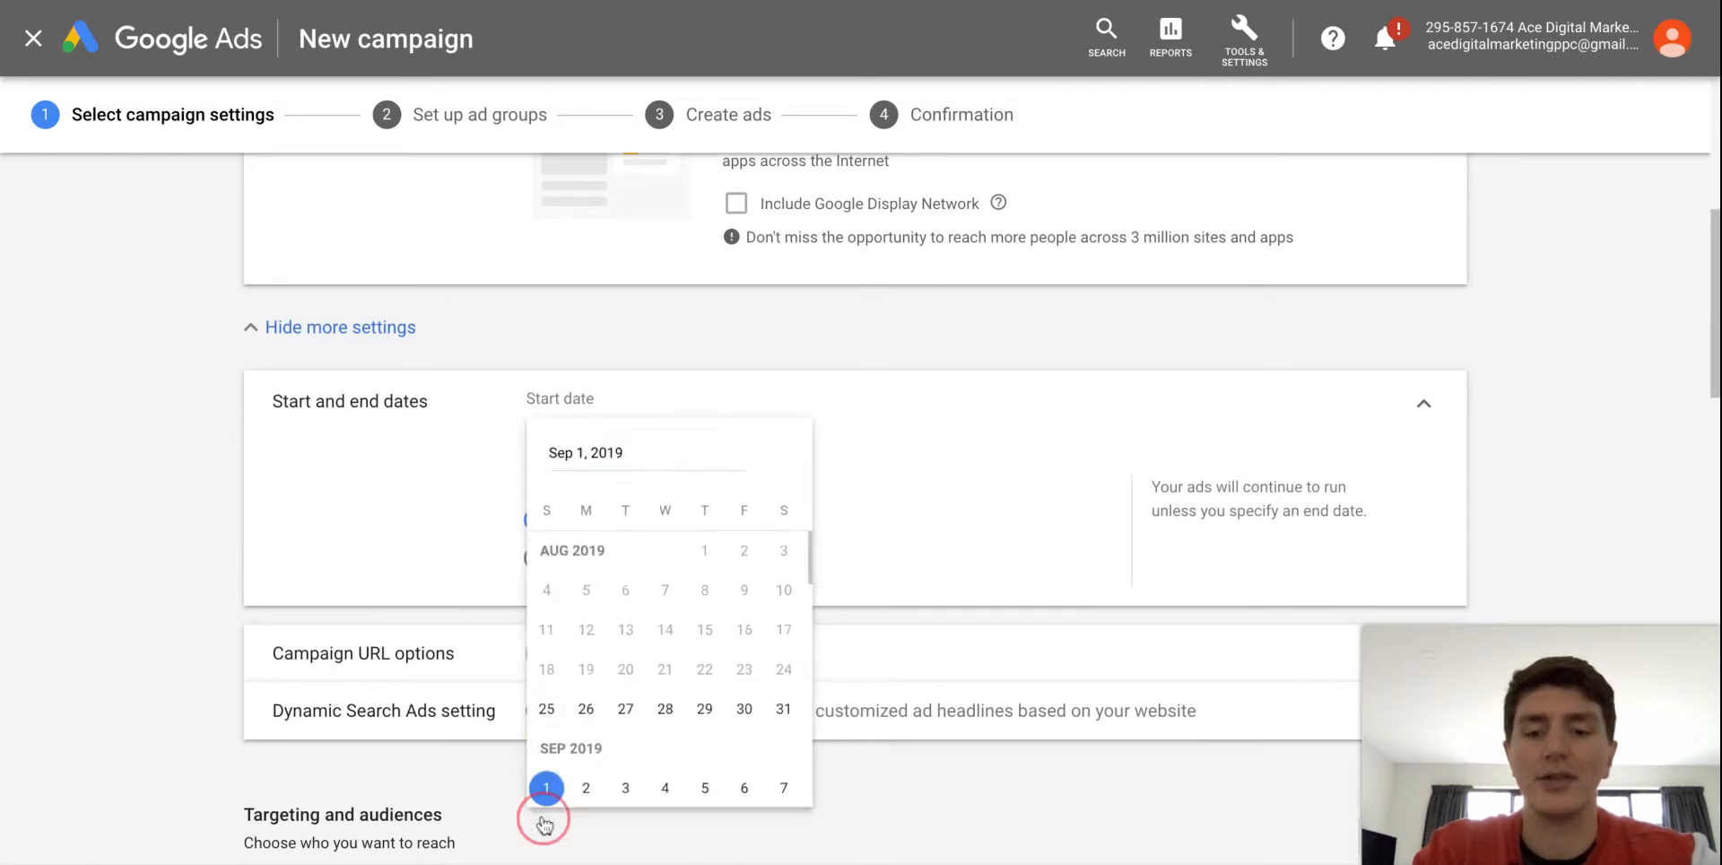
{"action": "left_click", "coordinate": [535, 557]}
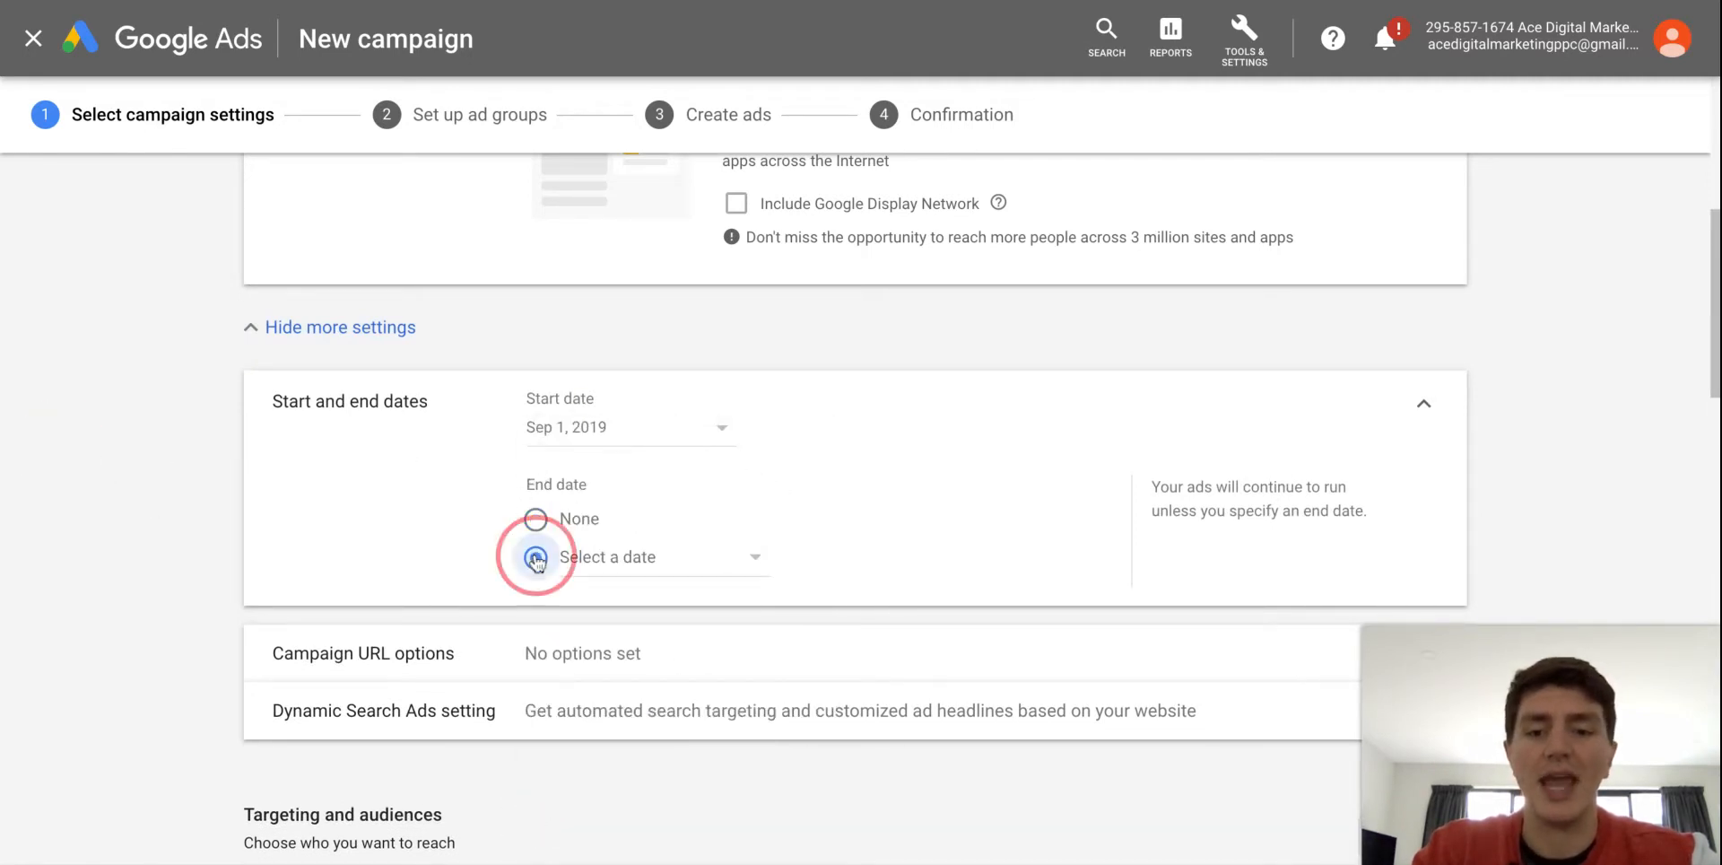
{"action": "left_click", "coordinate": [618, 575]}
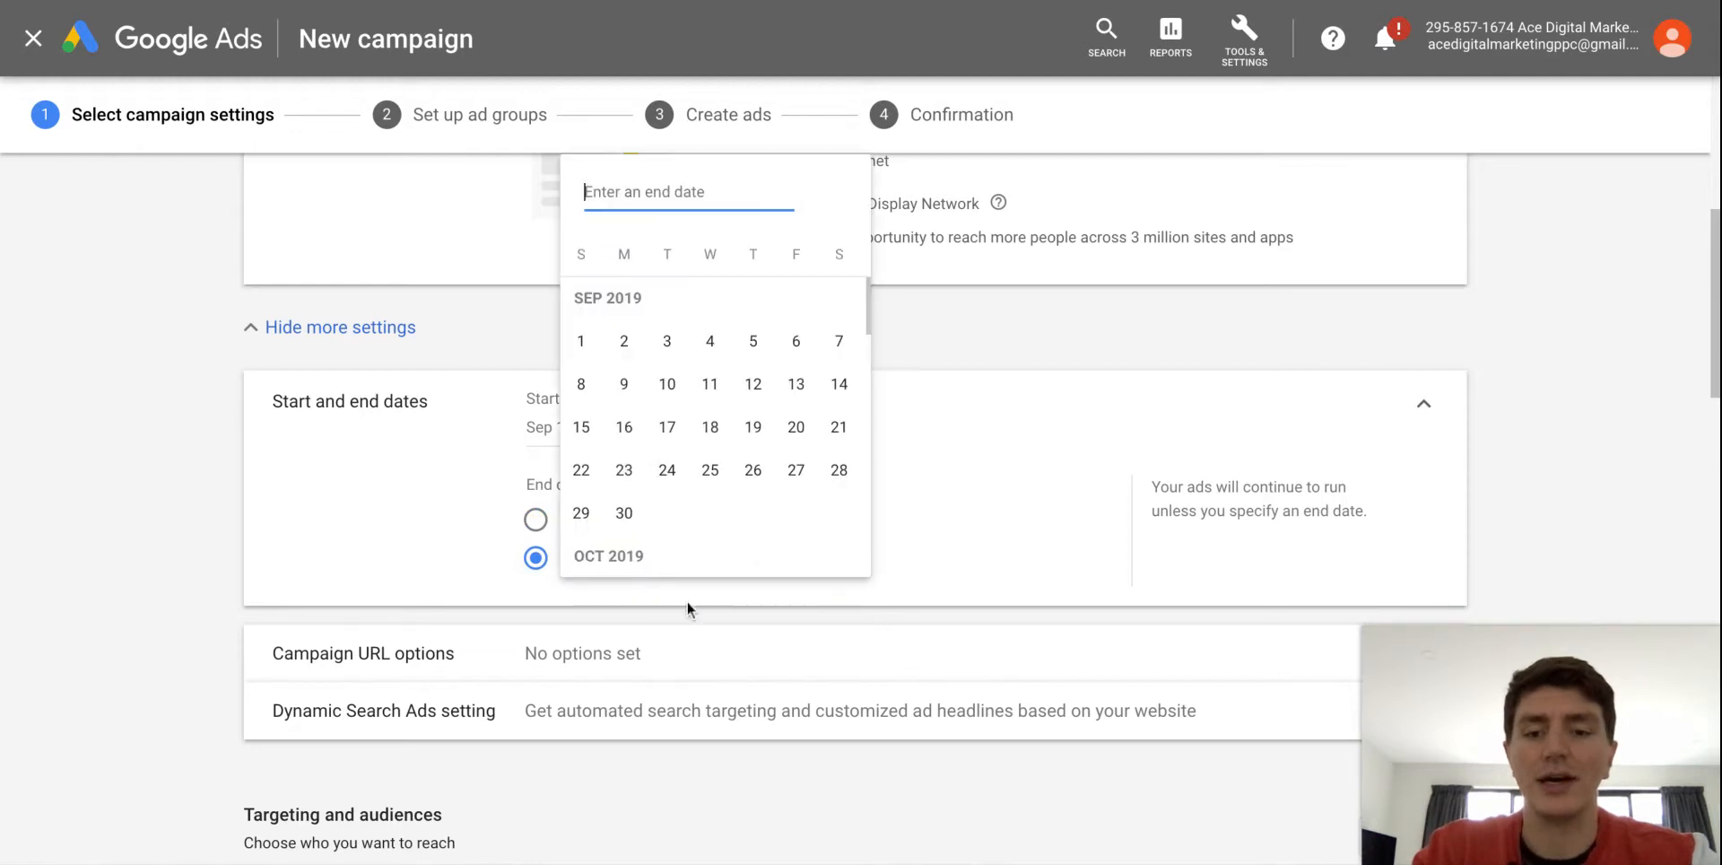
{"action": "left_click", "coordinate": [625, 512]}
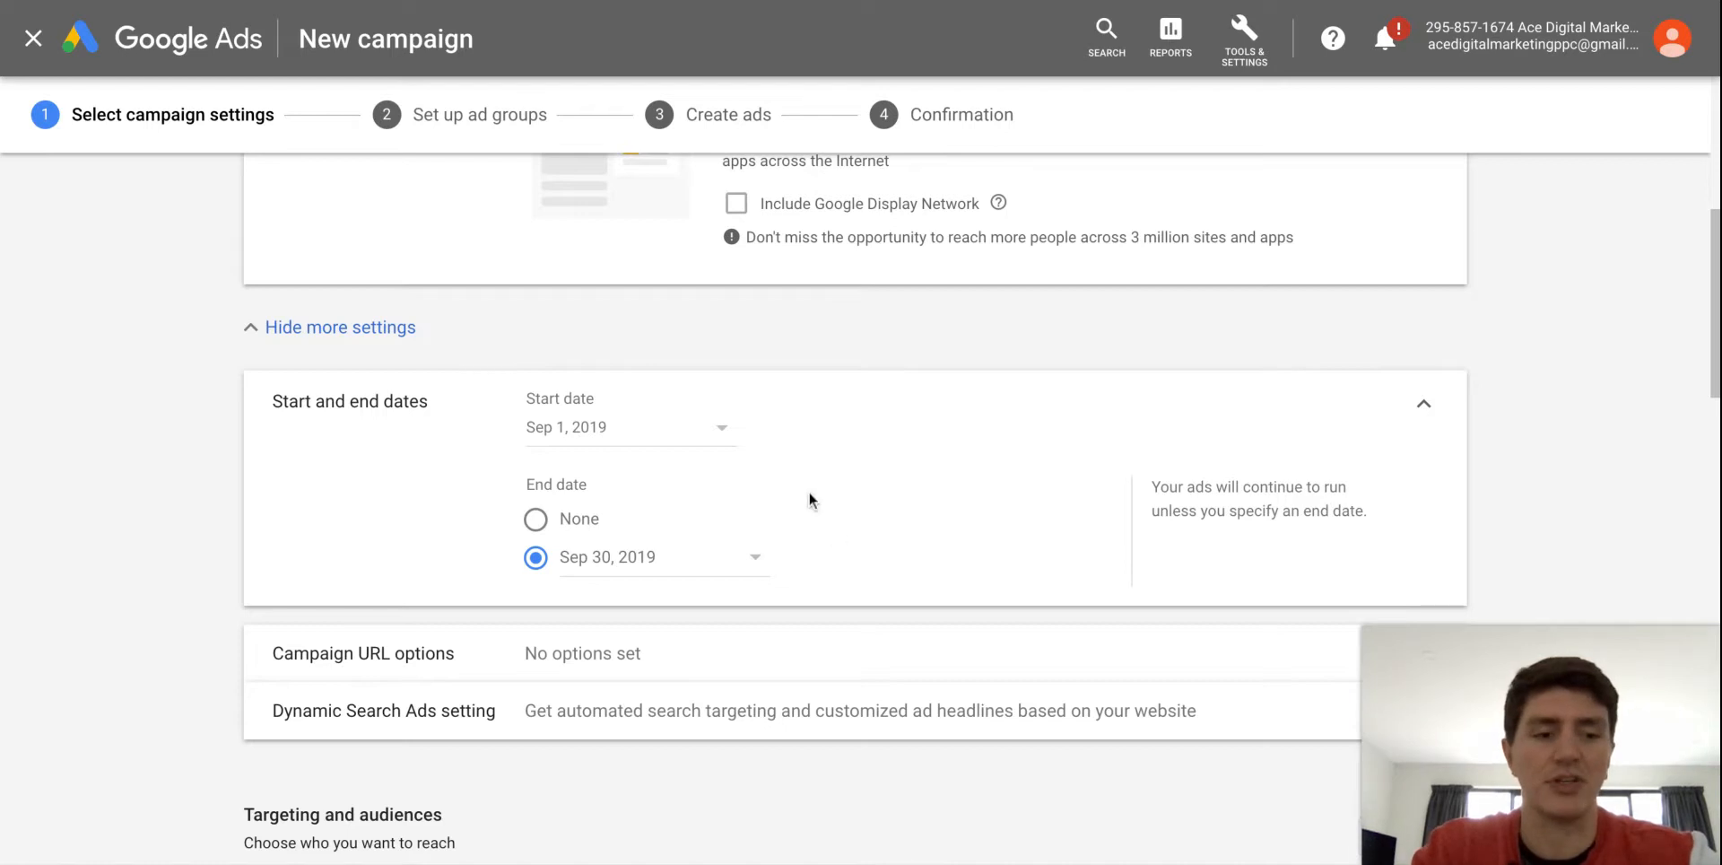
Set the campaign's end date to None and its start date to Aug 25, 2019
{"action": "scroll", "coordinate": [809, 492], "scroll_direction": "down", "scroll_amount": 1}
{"action": "left_click", "coordinate": [537, 482]}
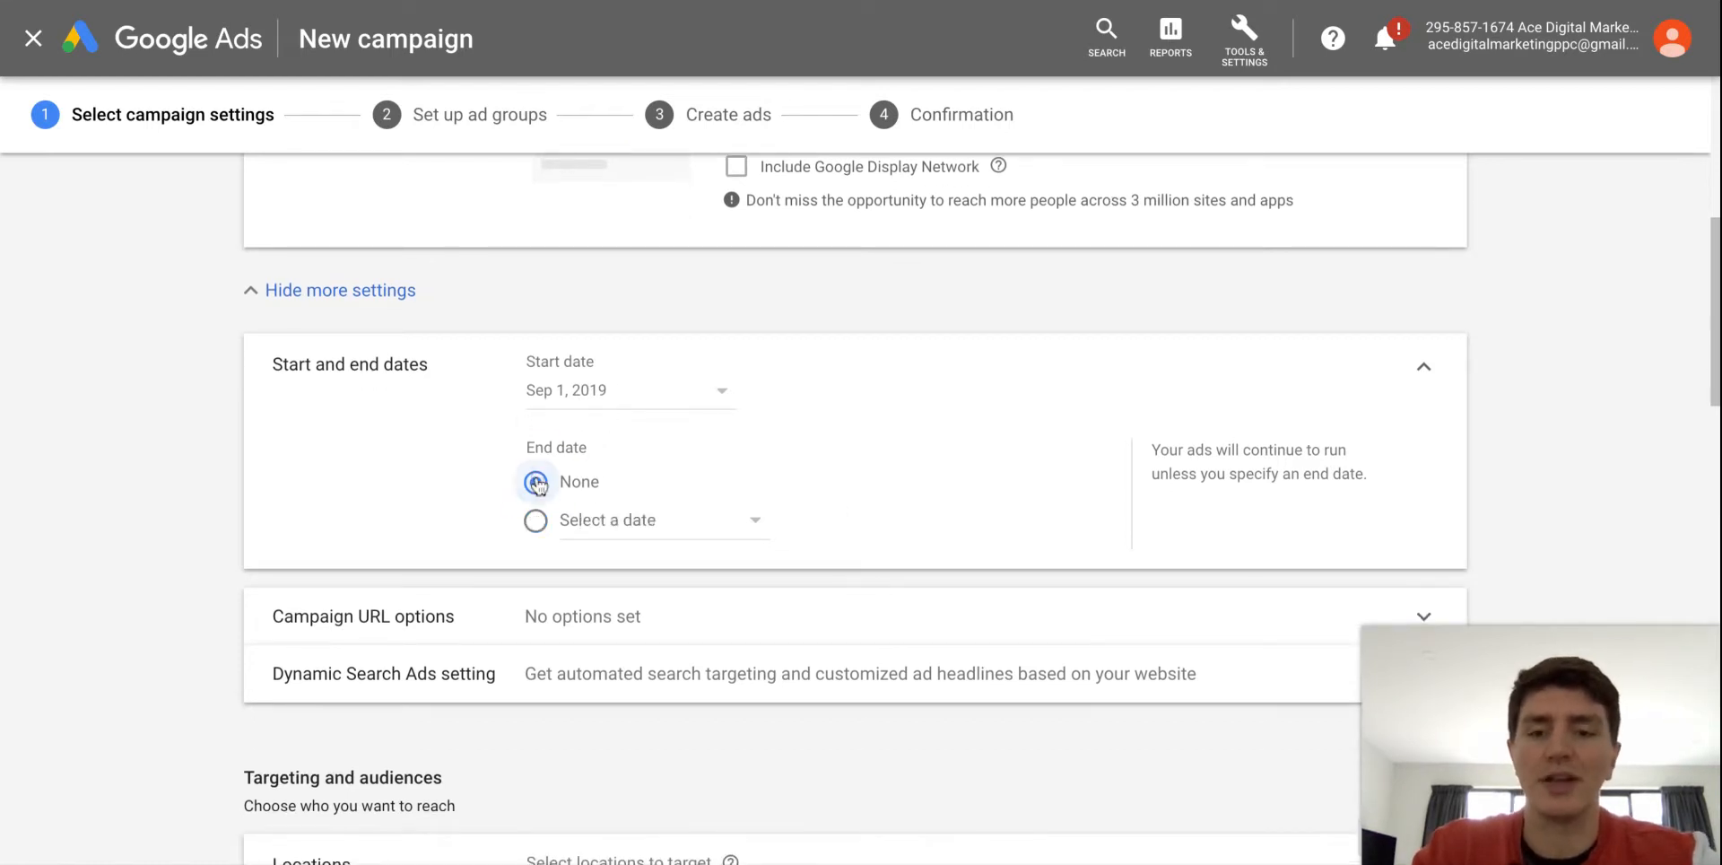
{"action": "left_click", "coordinate": [628, 390]}
{"action": "scroll", "coordinate": [634, 650], "scroll_direction": "up", "scroll_amount": 2}
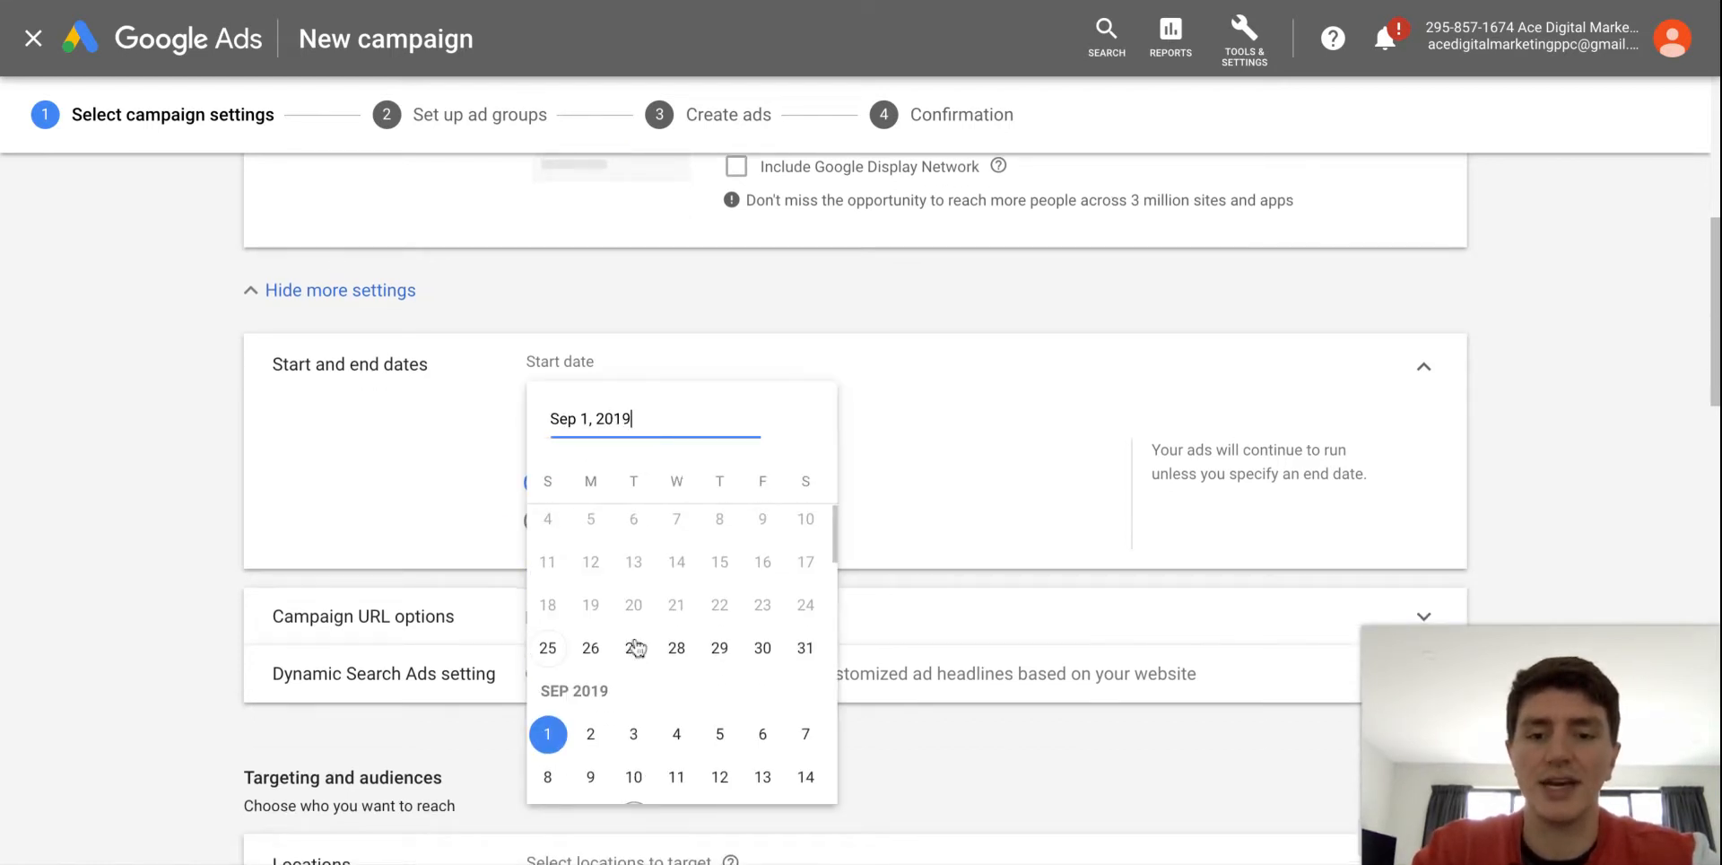
{"action": "scroll", "coordinate": [635, 648], "scroll_direction": "up", "scroll_amount": 1}
{"action": "left_click", "coordinate": [550, 696]}
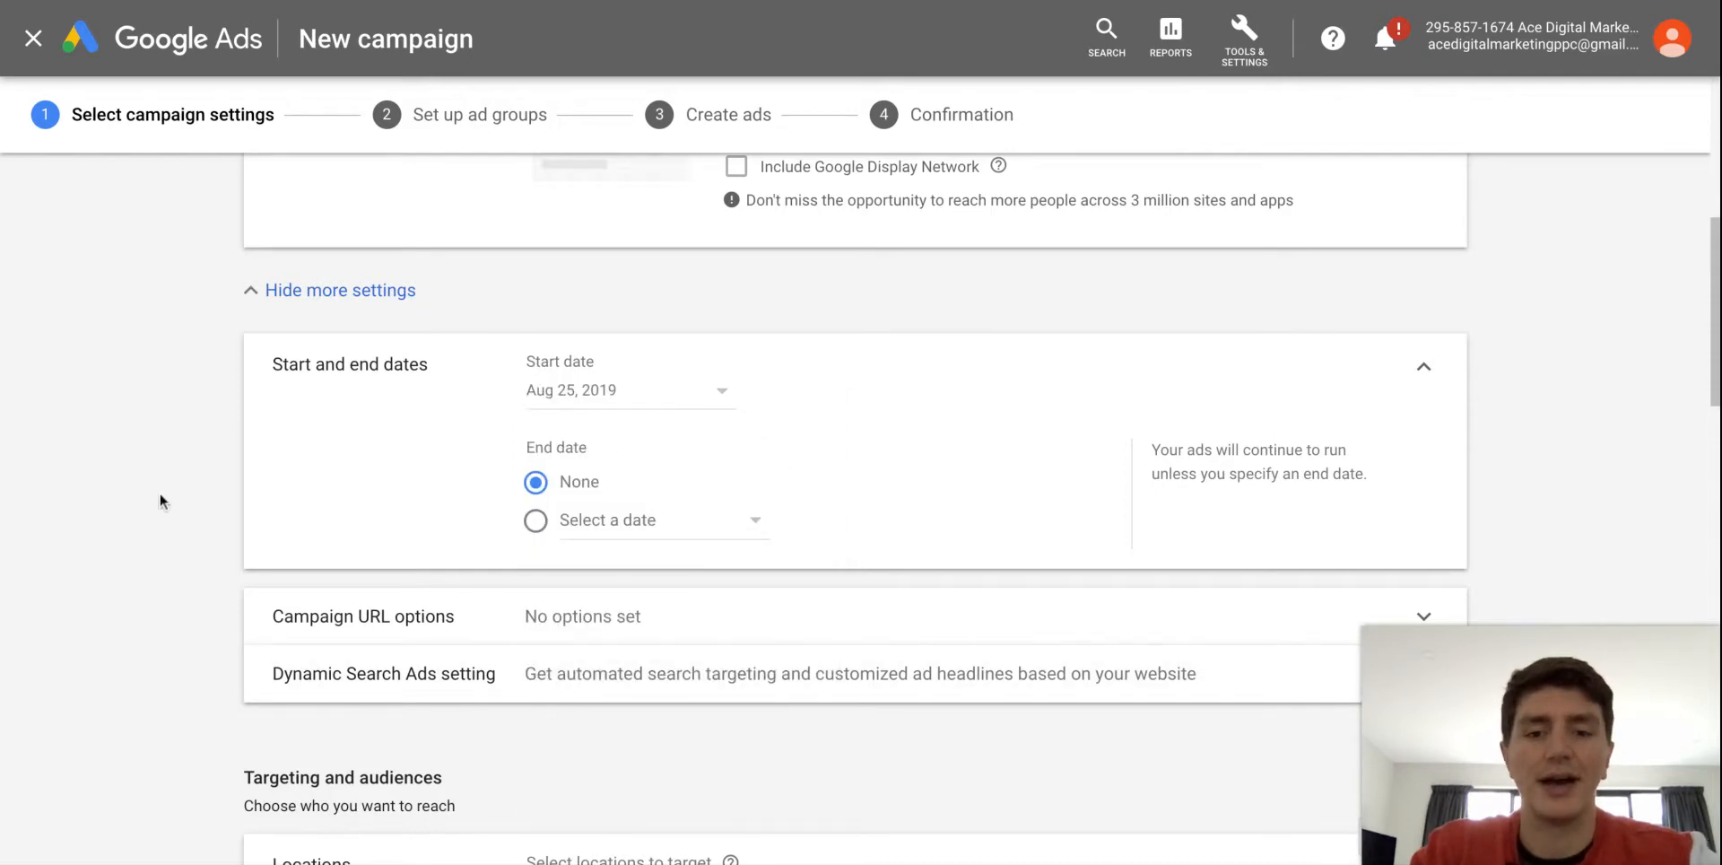
Examine the Campaign URL options and the Dynamic Search Ads setting
{"action": "scroll", "coordinate": [118, 497], "scroll_direction": "down", "scroll_amount": 3}
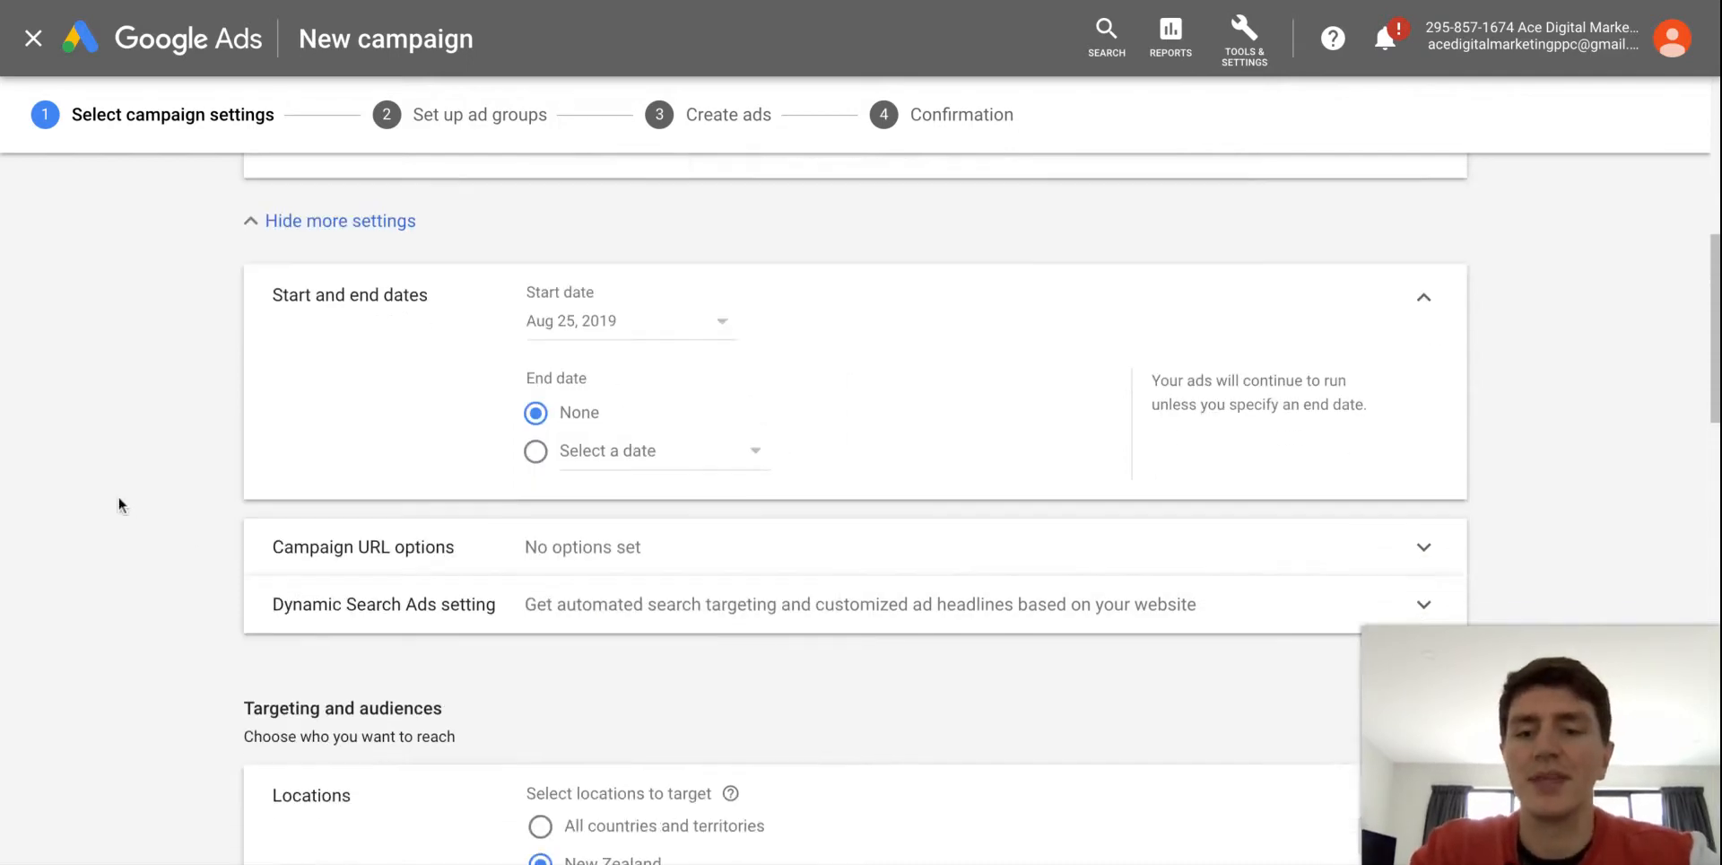
{"action": "left_click", "coordinate": [729, 414]}
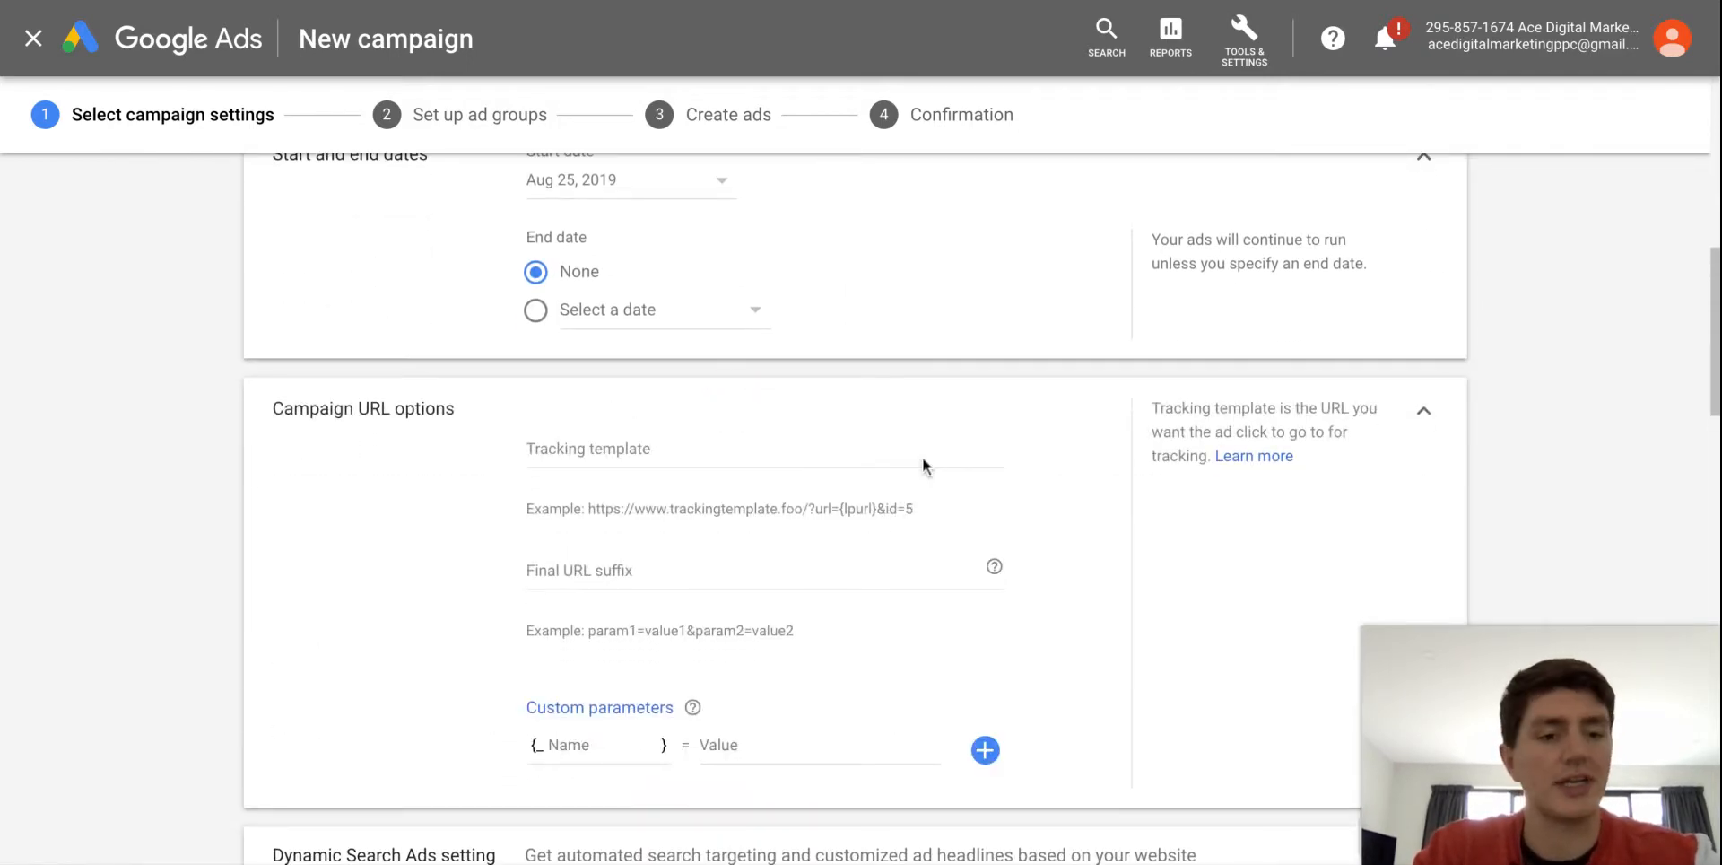
{"action": "scroll", "coordinate": [922, 458], "scroll_direction": "down", "scroll_amount": 3}
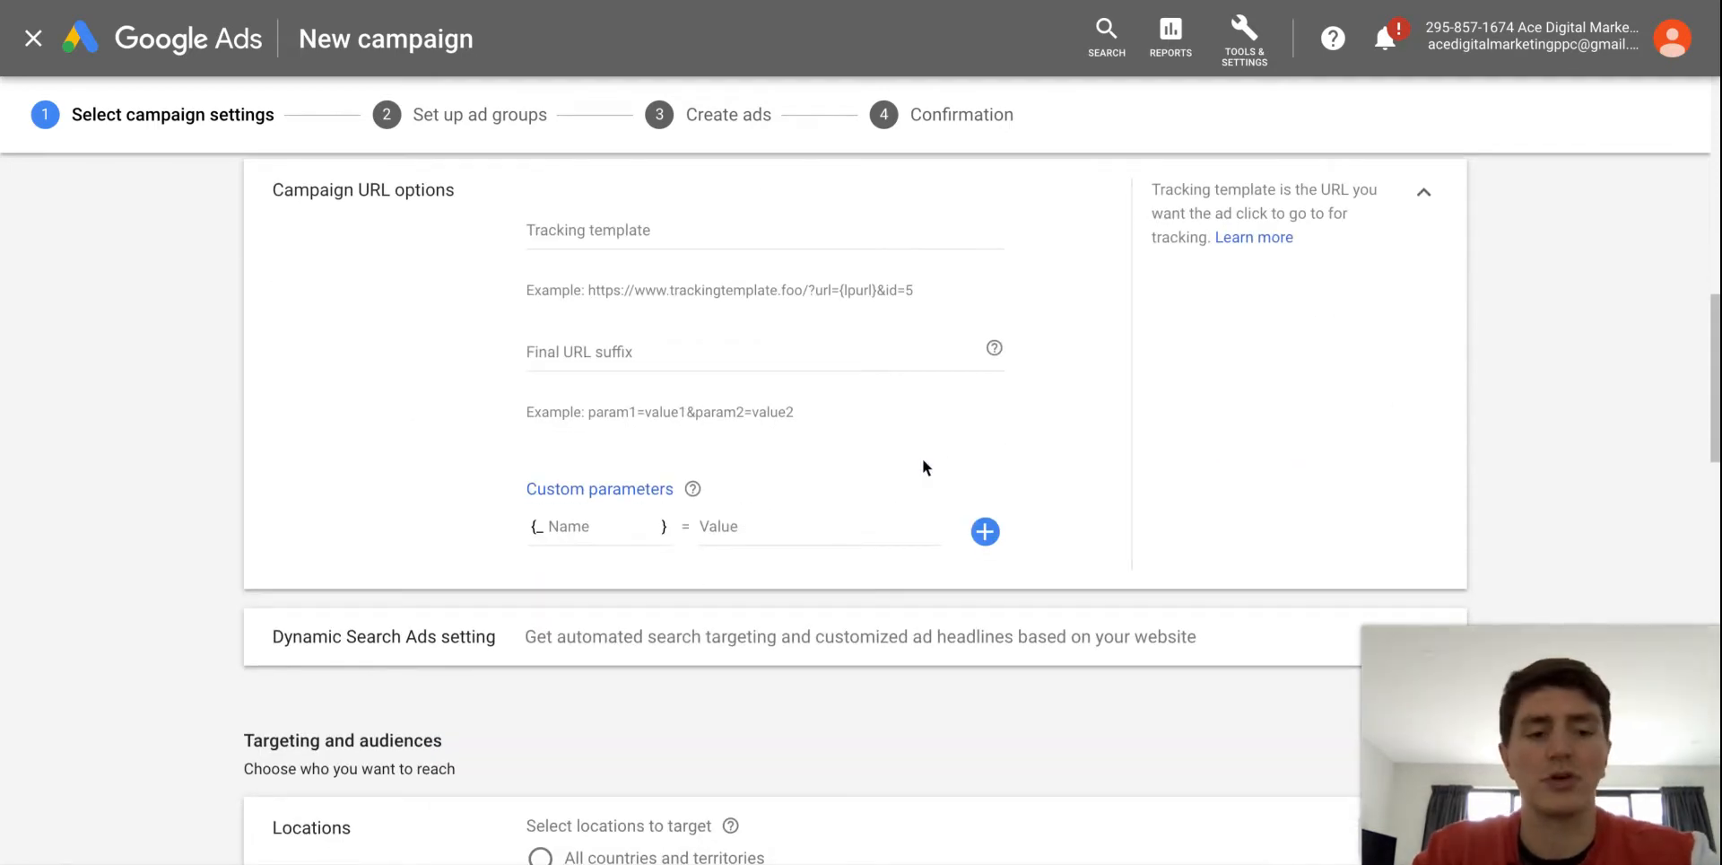
{"action": "scroll", "coordinate": [923, 462], "scroll_direction": "up", "scroll_amount": 1}
{"action": "left_click", "coordinate": [892, 661]}
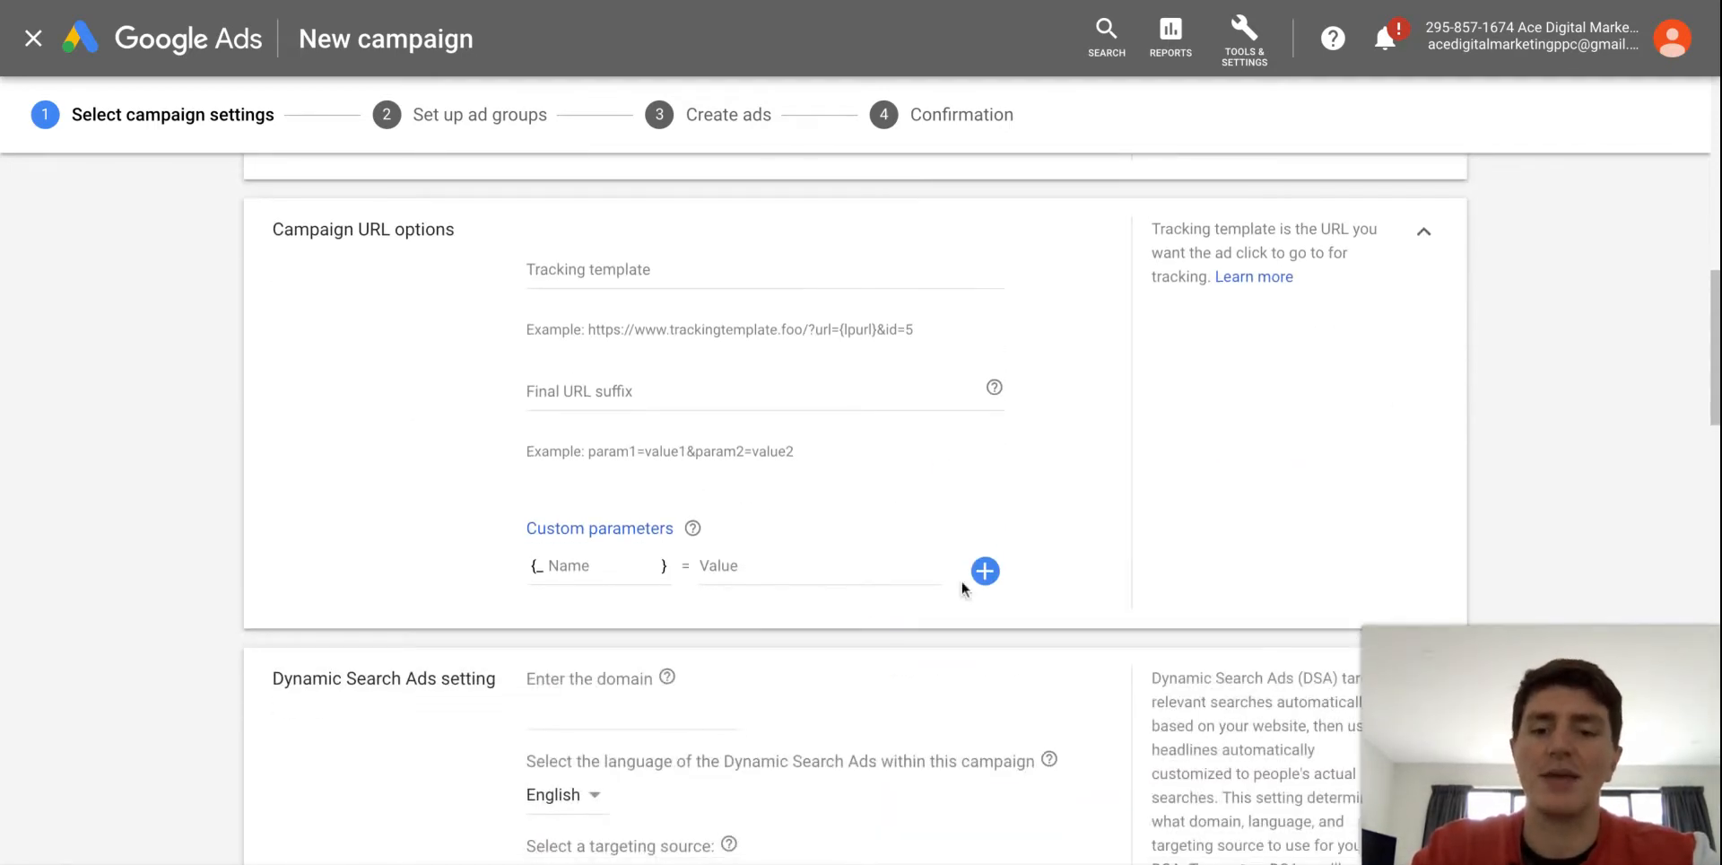
{"action": "scroll", "coordinate": [965, 583], "scroll_direction": "down", "scroll_amount": 3}
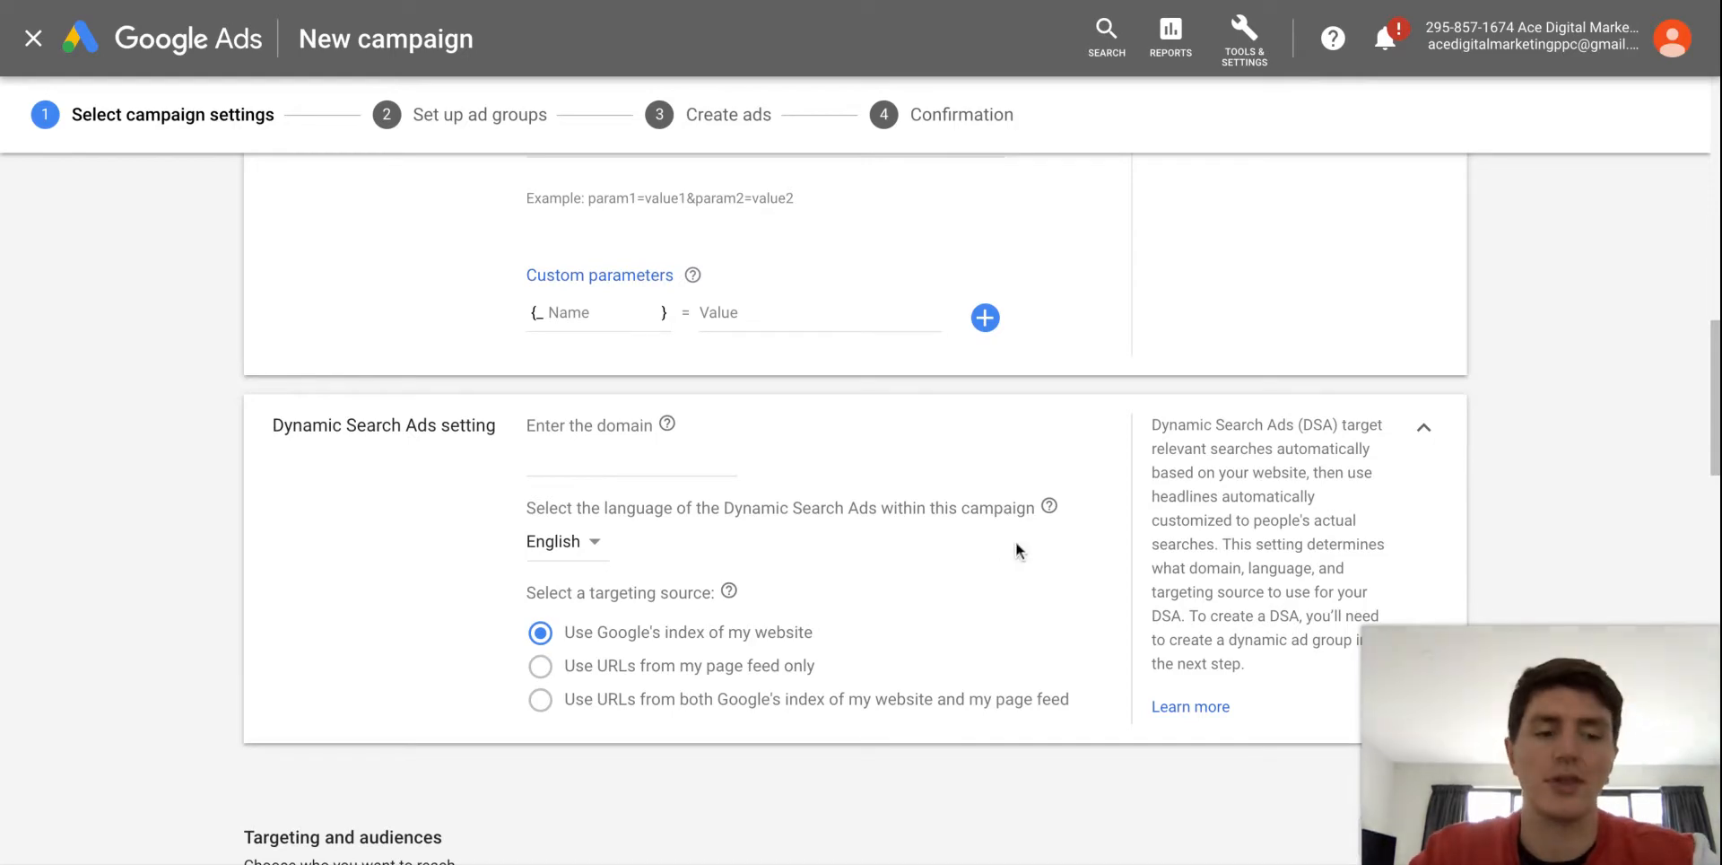
{"action": "scroll", "coordinate": [1078, 584], "scroll_direction": "down", "scroll_amount": 6}
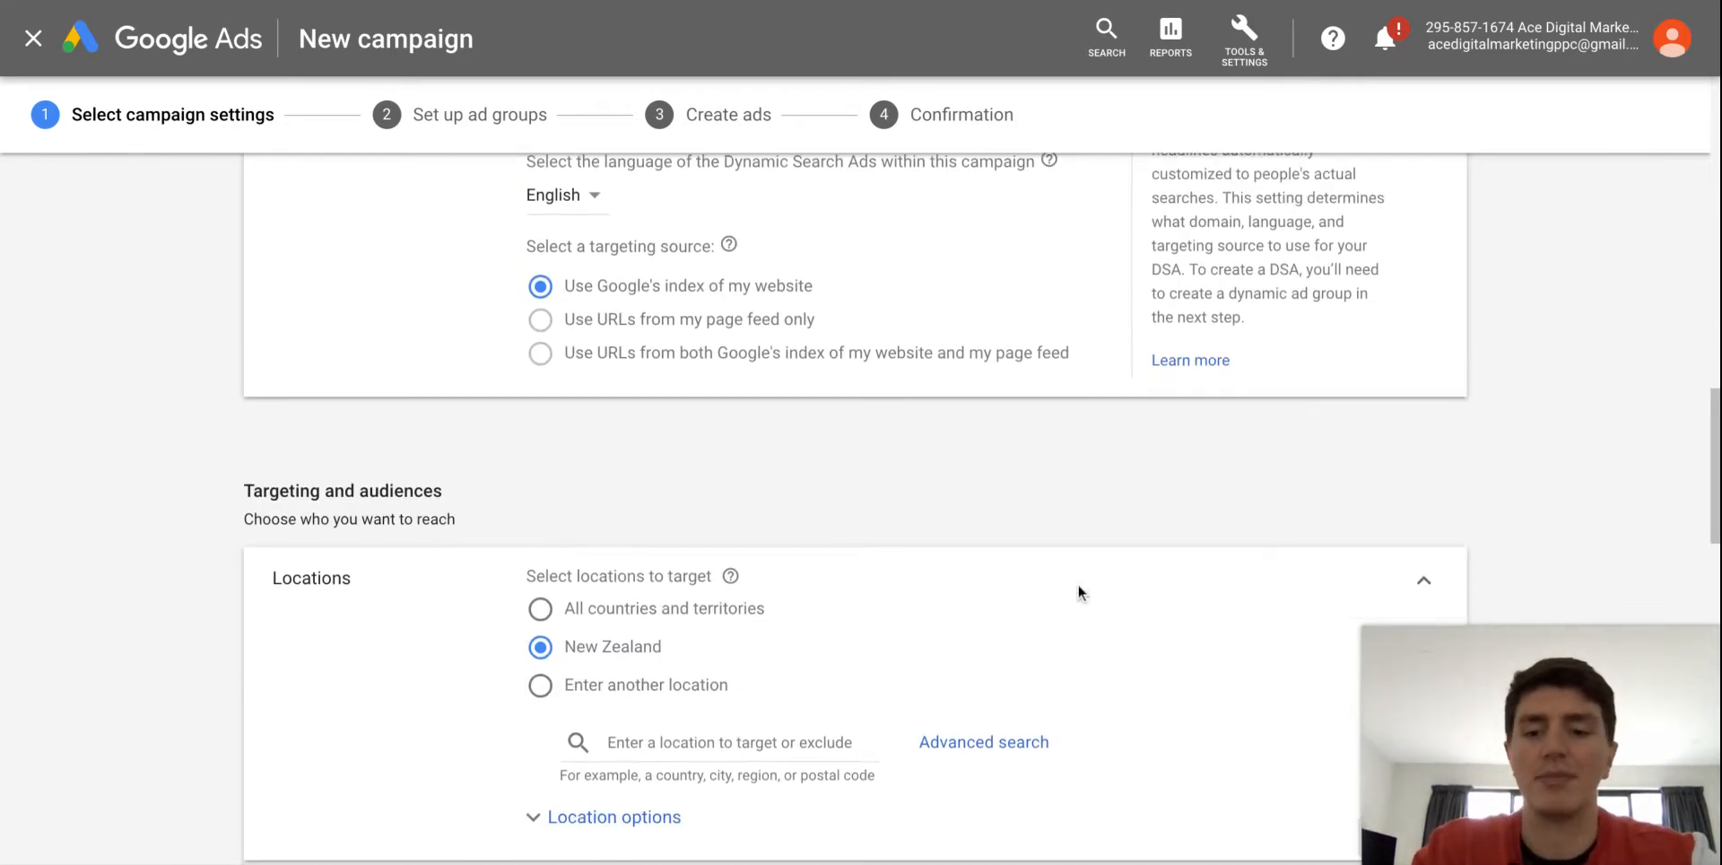
Target the city of Christchurch, Canterbury, New Zealand as the campaign location
{"action": "scroll", "coordinate": [740, 461], "scroll_direction": "down", "scroll_amount": 1}
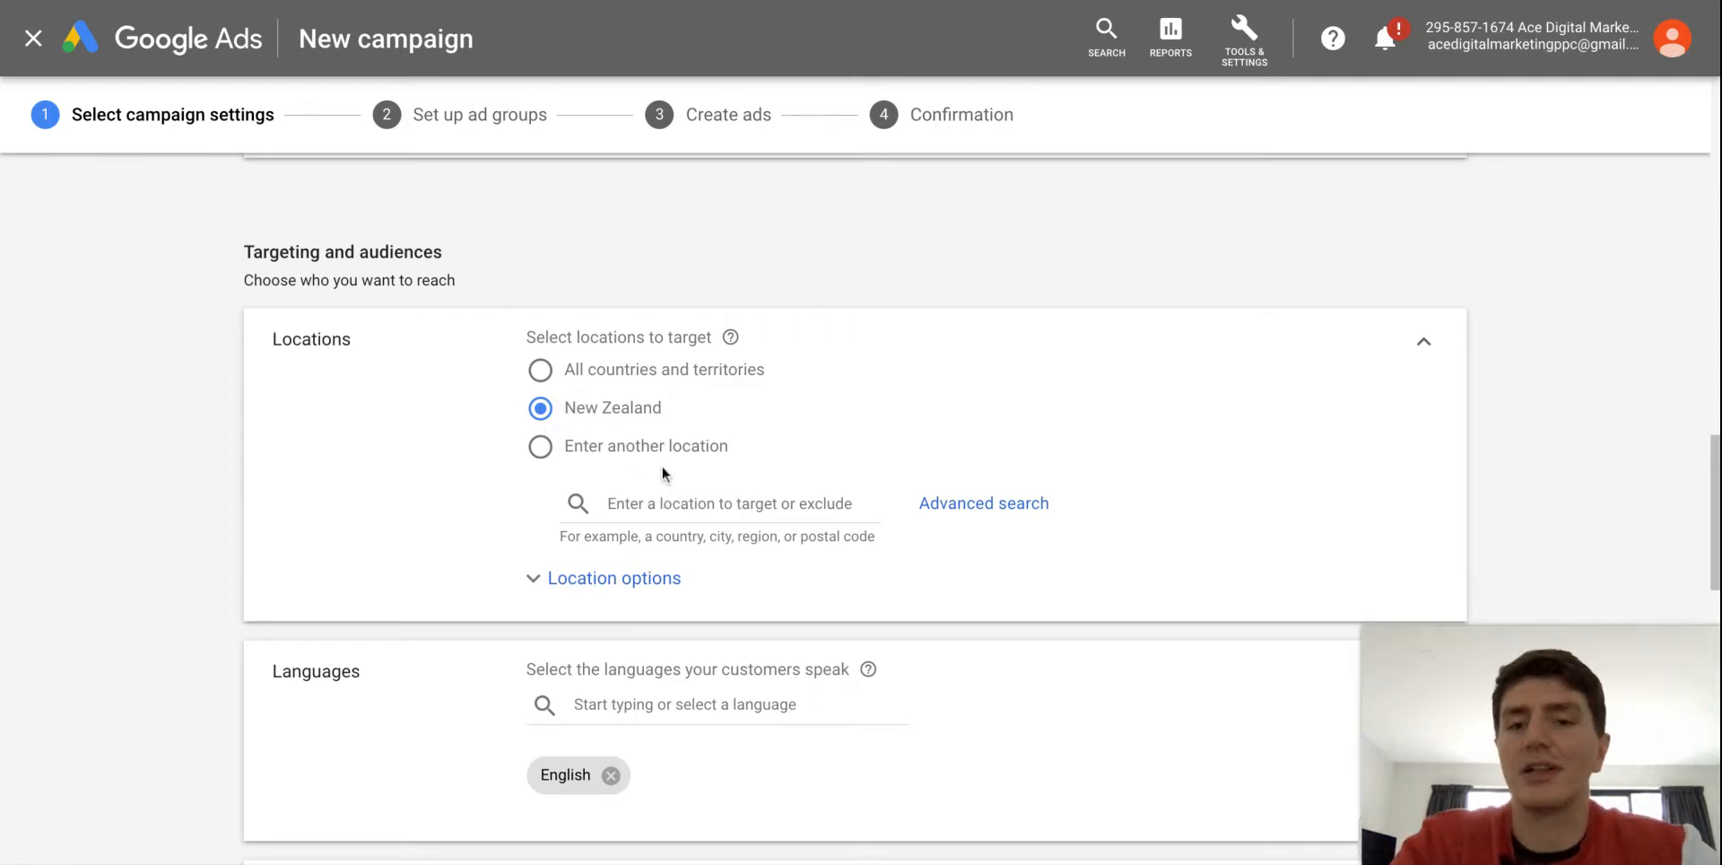
{"action": "left_click", "coordinate": [687, 498]}
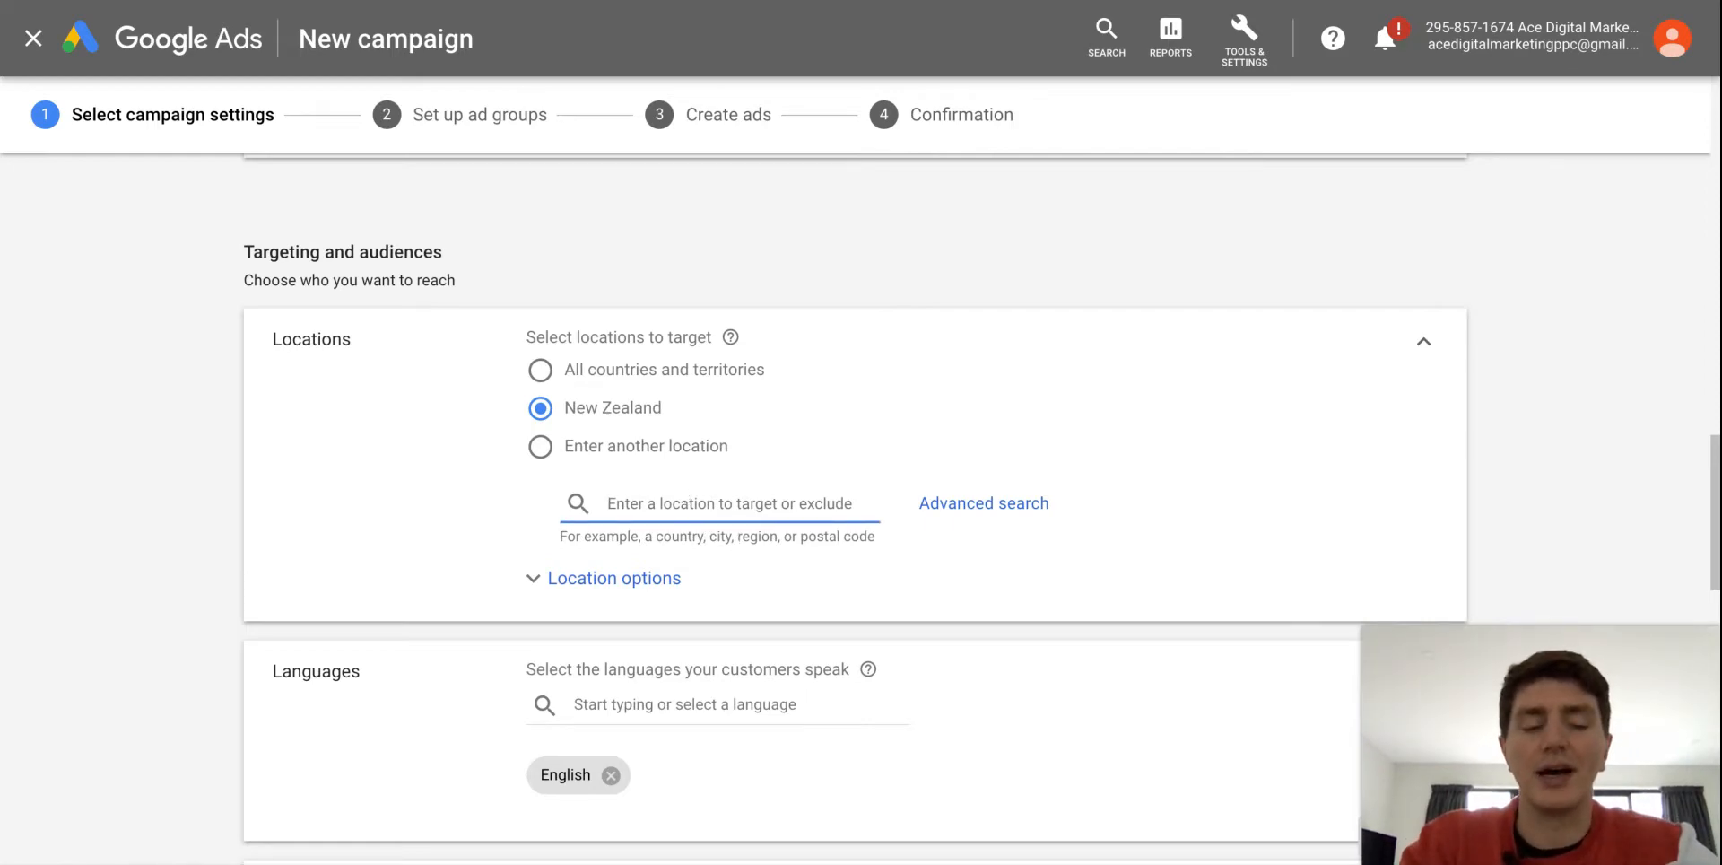
{"action": "type", "text": "Christcyur"}
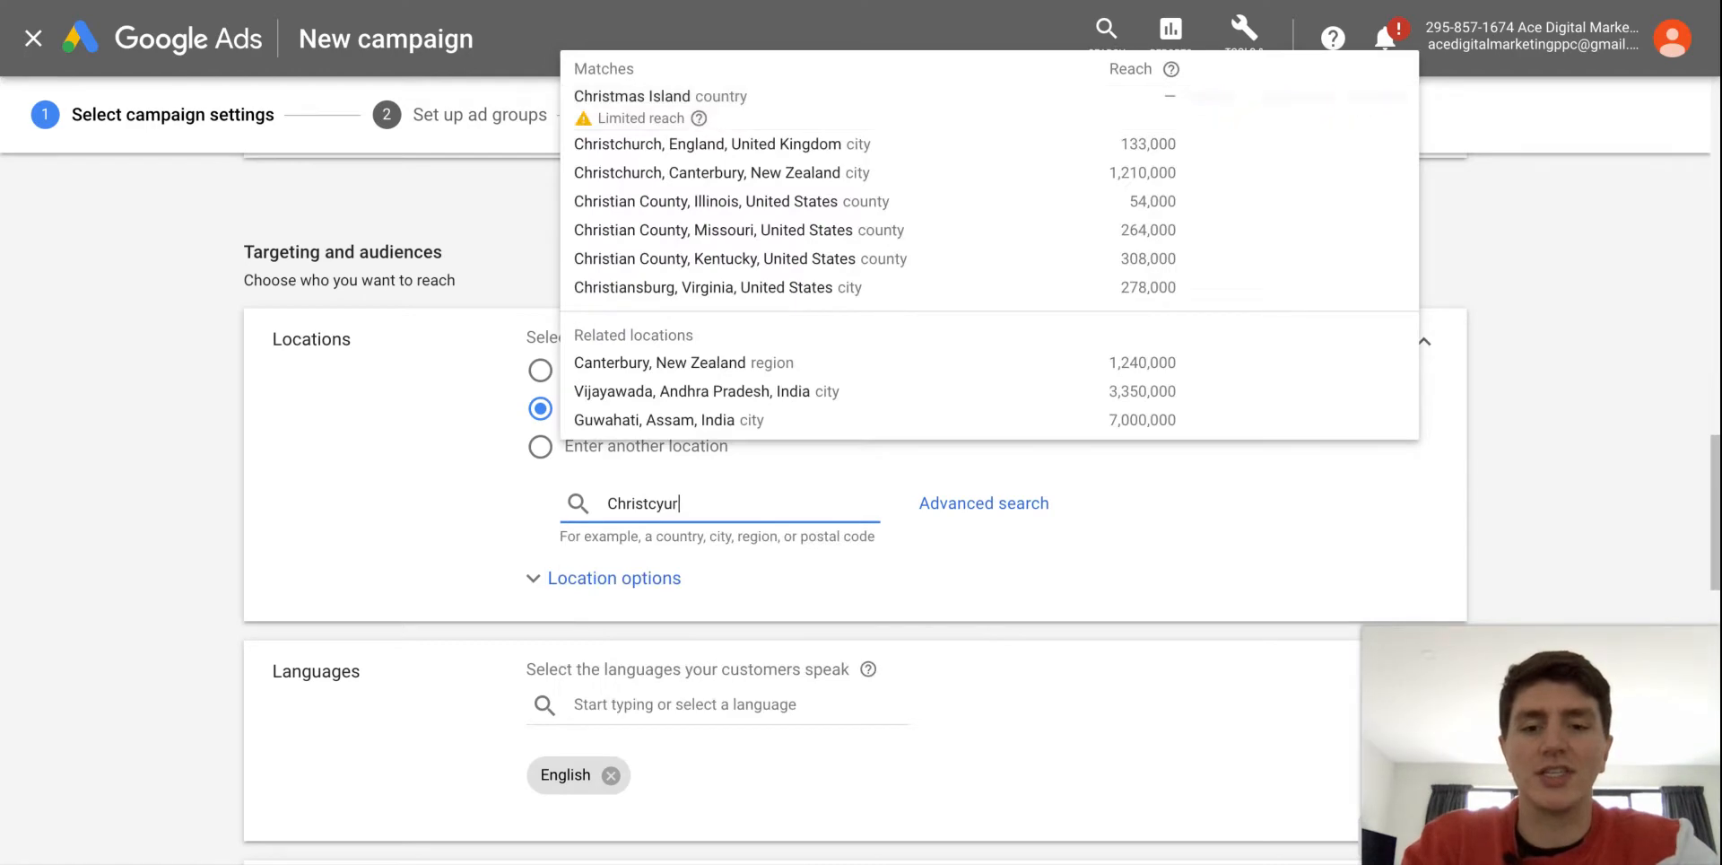
{"action": "key", "text": "BackSpace"}
{"action": "key", "text": "BackSpace"}
{"action": "key", "text": "BackSpace"}
{"action": "type", "text": "hurch"}
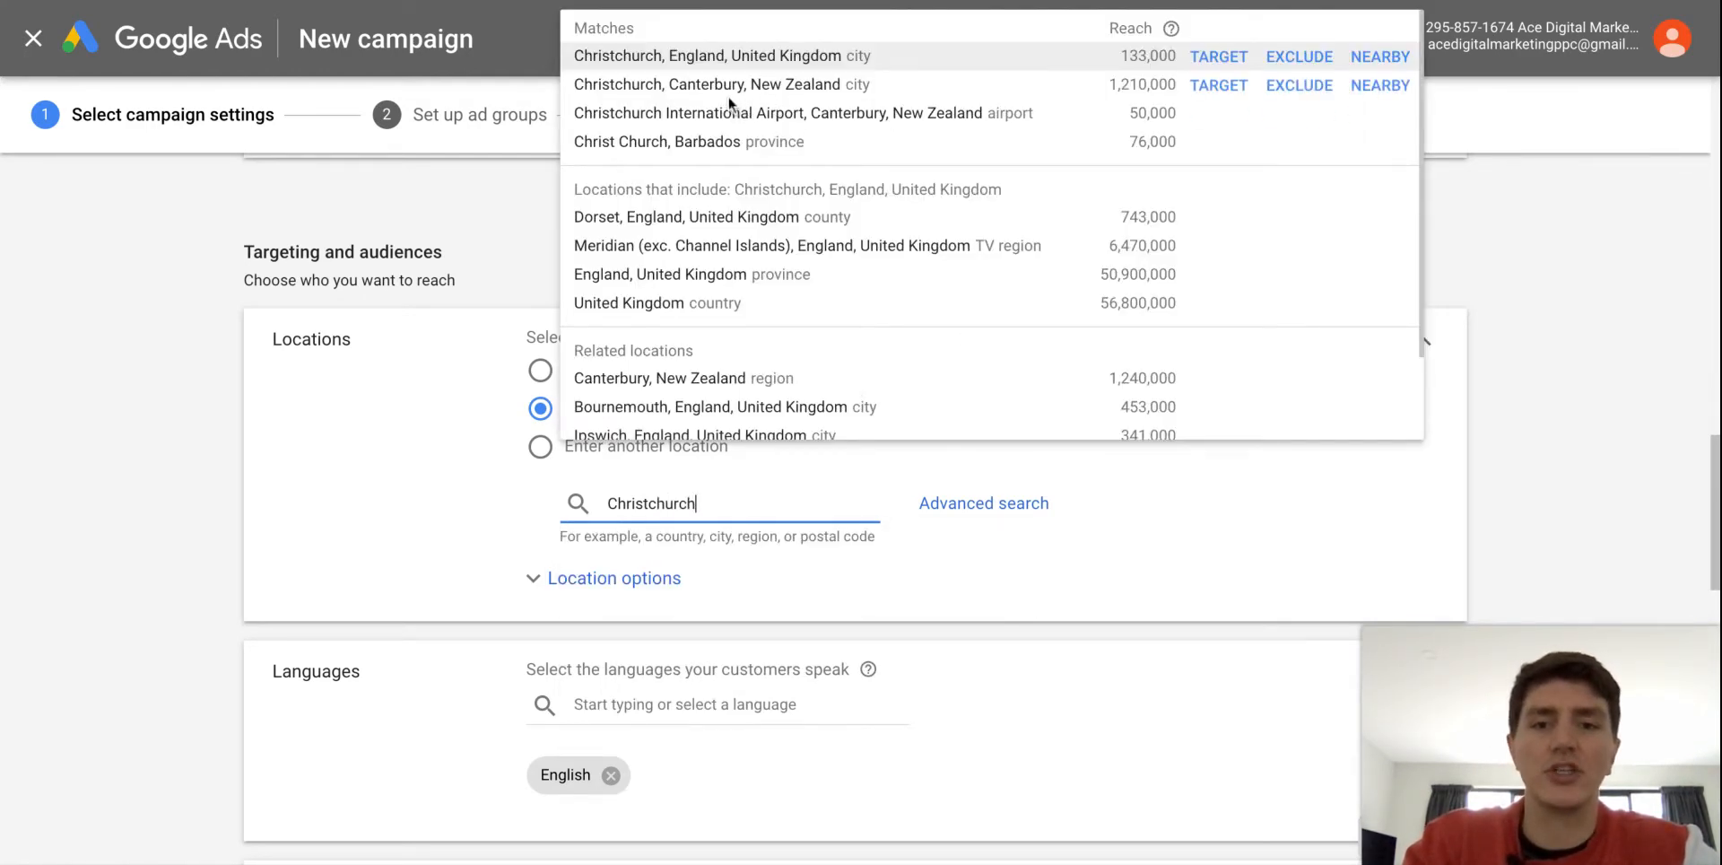
{"action": "left_click", "coordinate": [1212, 87]}
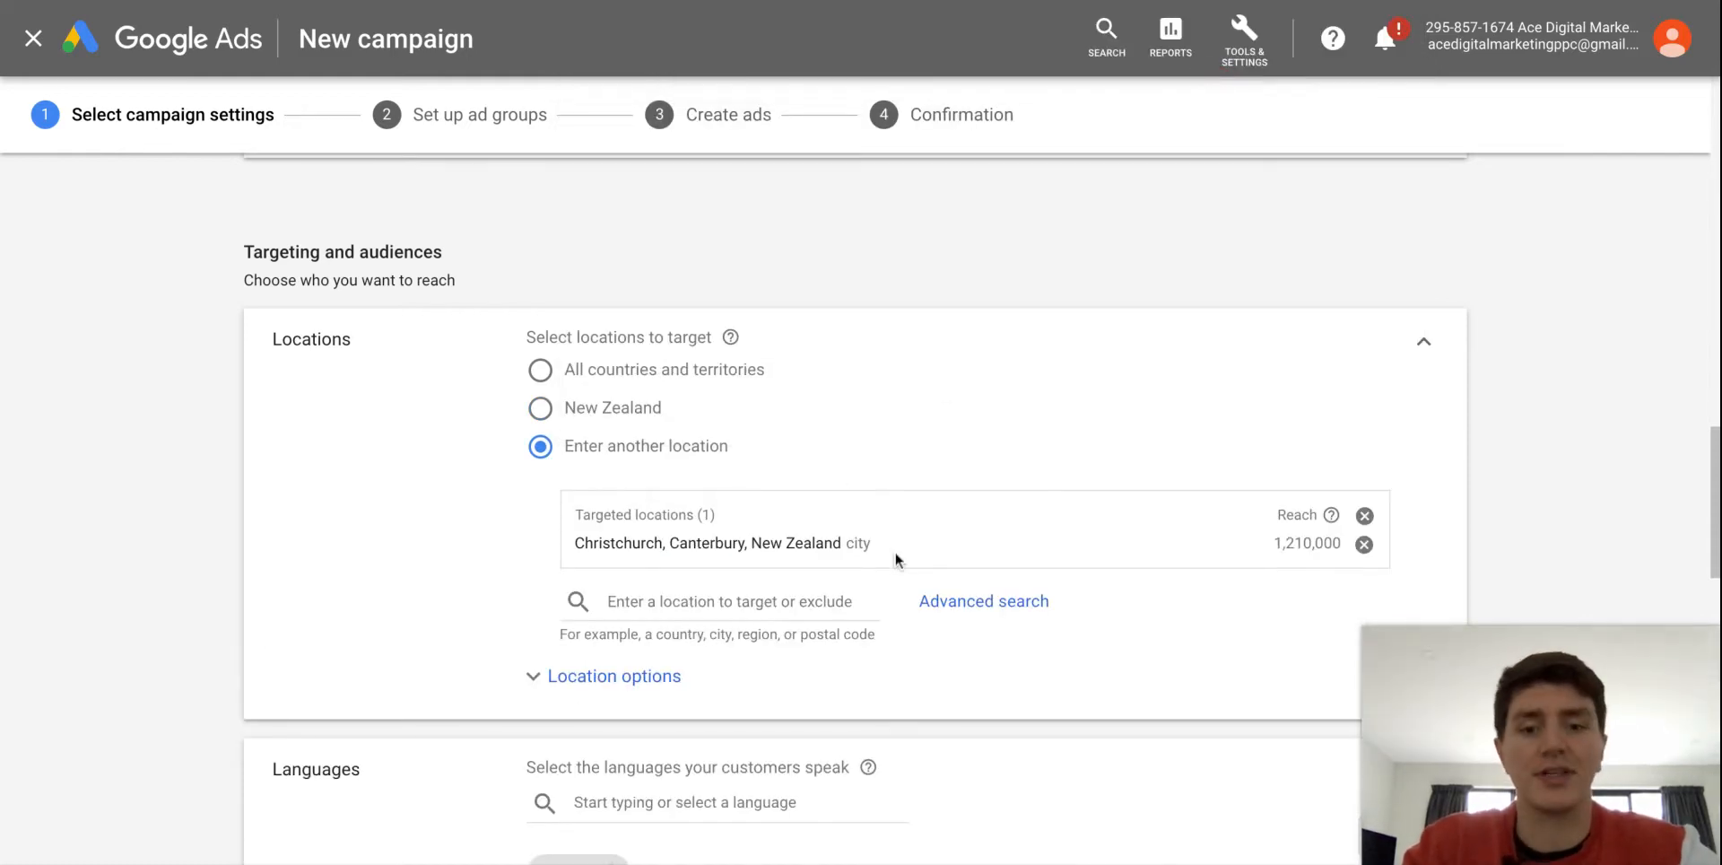
Add the Wellington, New Zealand region and the city of Napier, Hawke's Bay, New Zealand to the targeted locations
{"action": "scroll", "coordinate": [933, 599], "scroll_direction": "down", "scroll_amount": 1}
{"action": "left_click", "coordinate": [713, 503]}
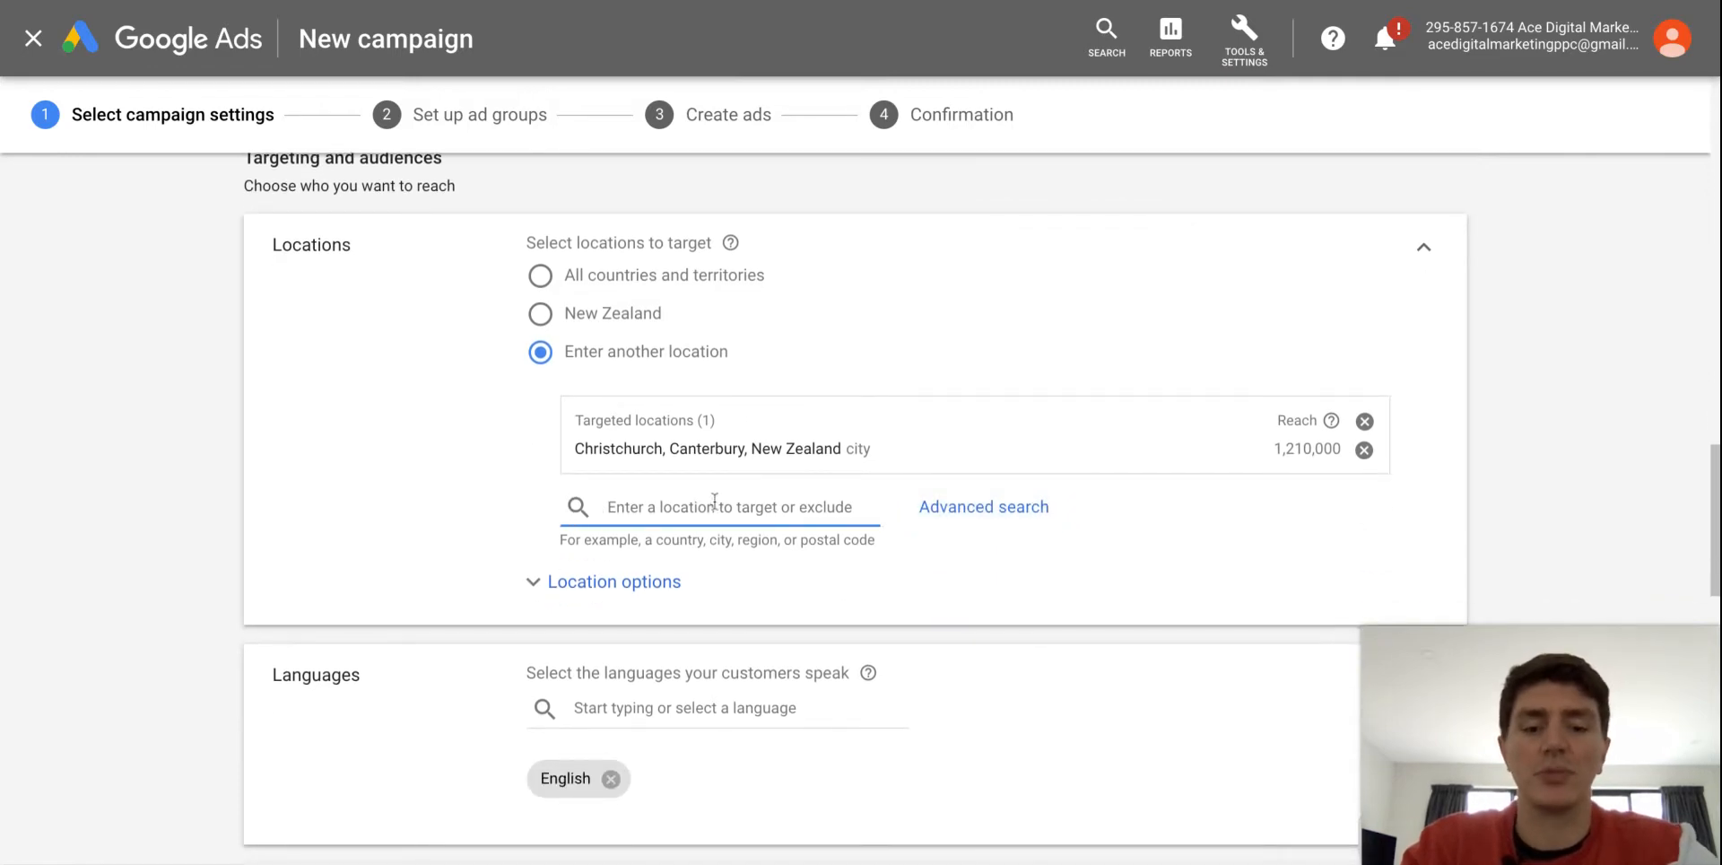
{"action": "type", "text": "Wellington"}
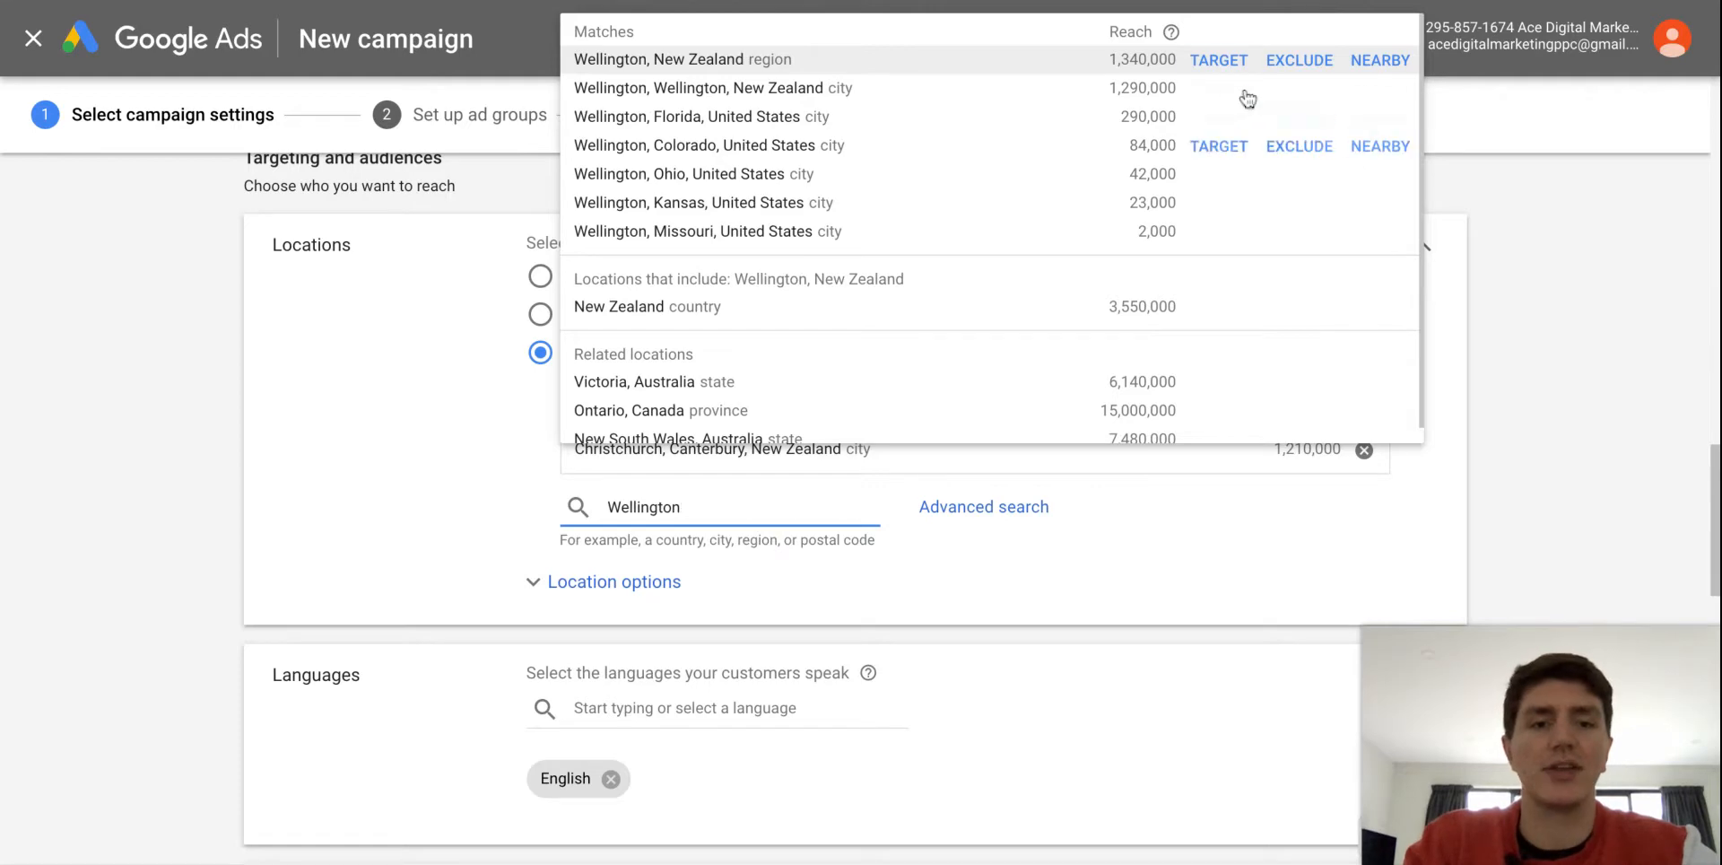
{"action": "left_click", "coordinate": [1220, 61]}
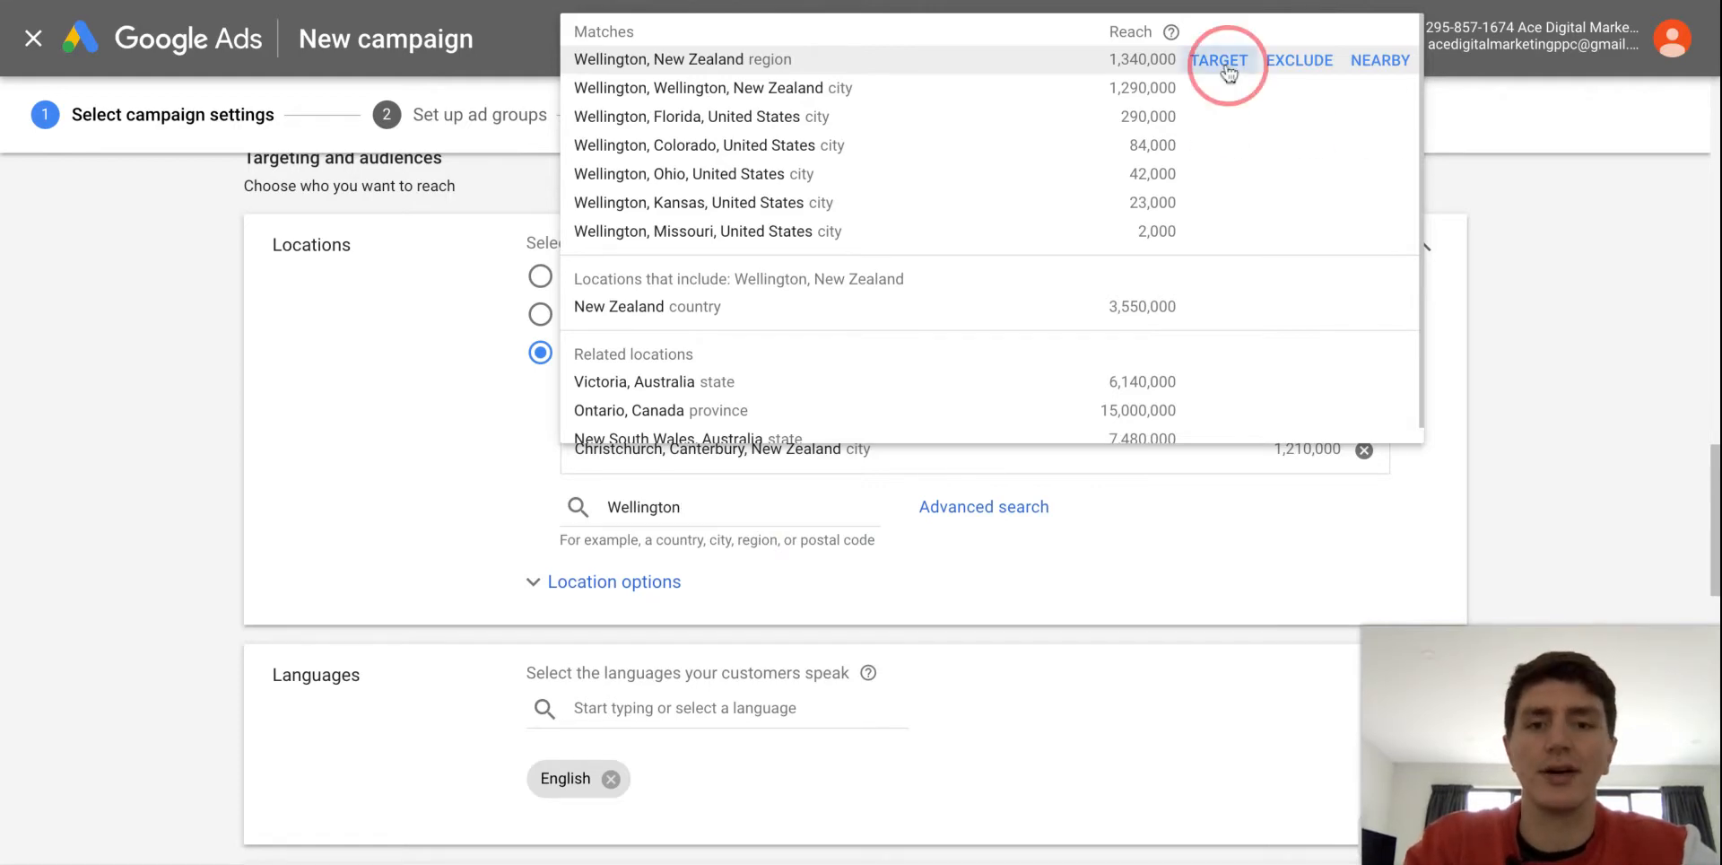
{"action": "scroll", "coordinate": [1125, 616], "scroll_direction": "down", "scroll_amount": 1}
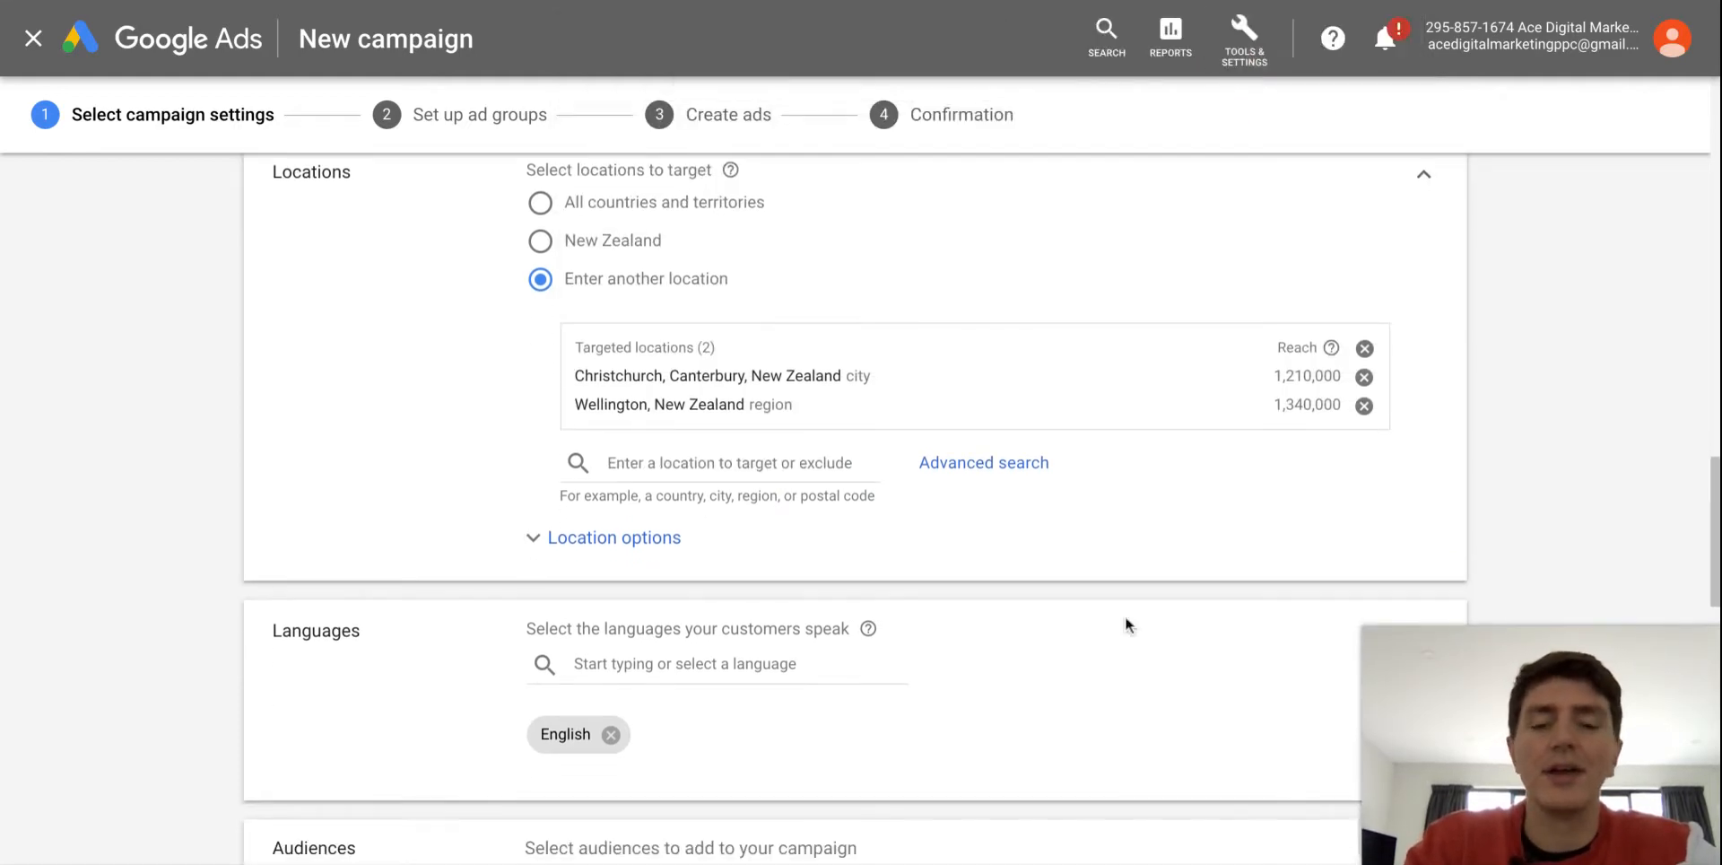
{"action": "left_click", "coordinate": [737, 448]}
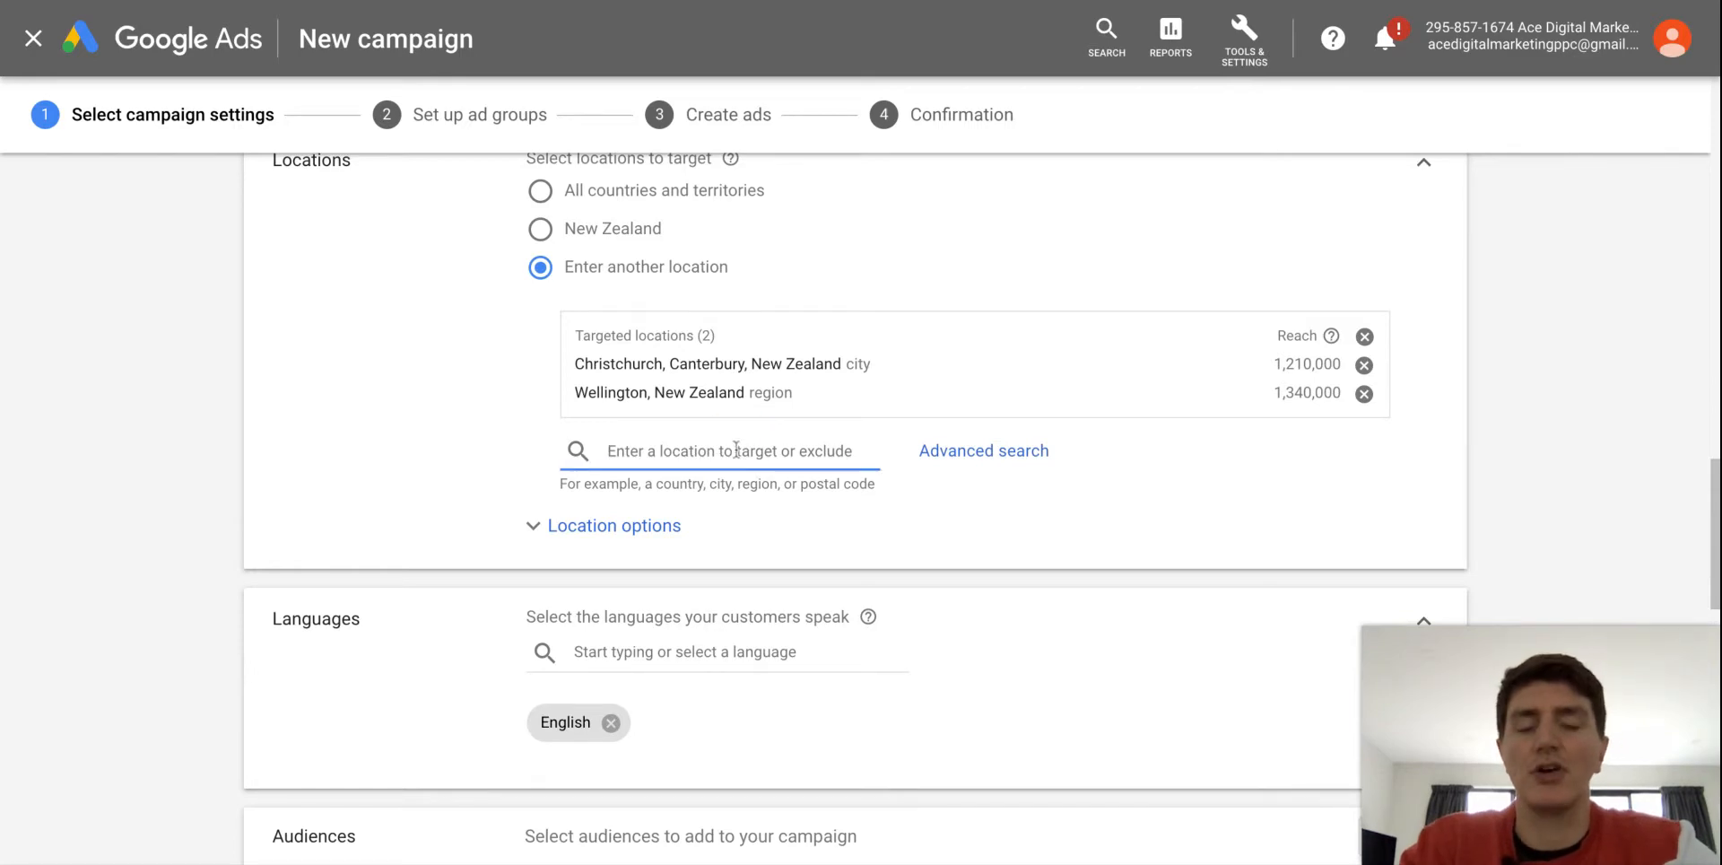
{"action": "type", "text": "Napier"}
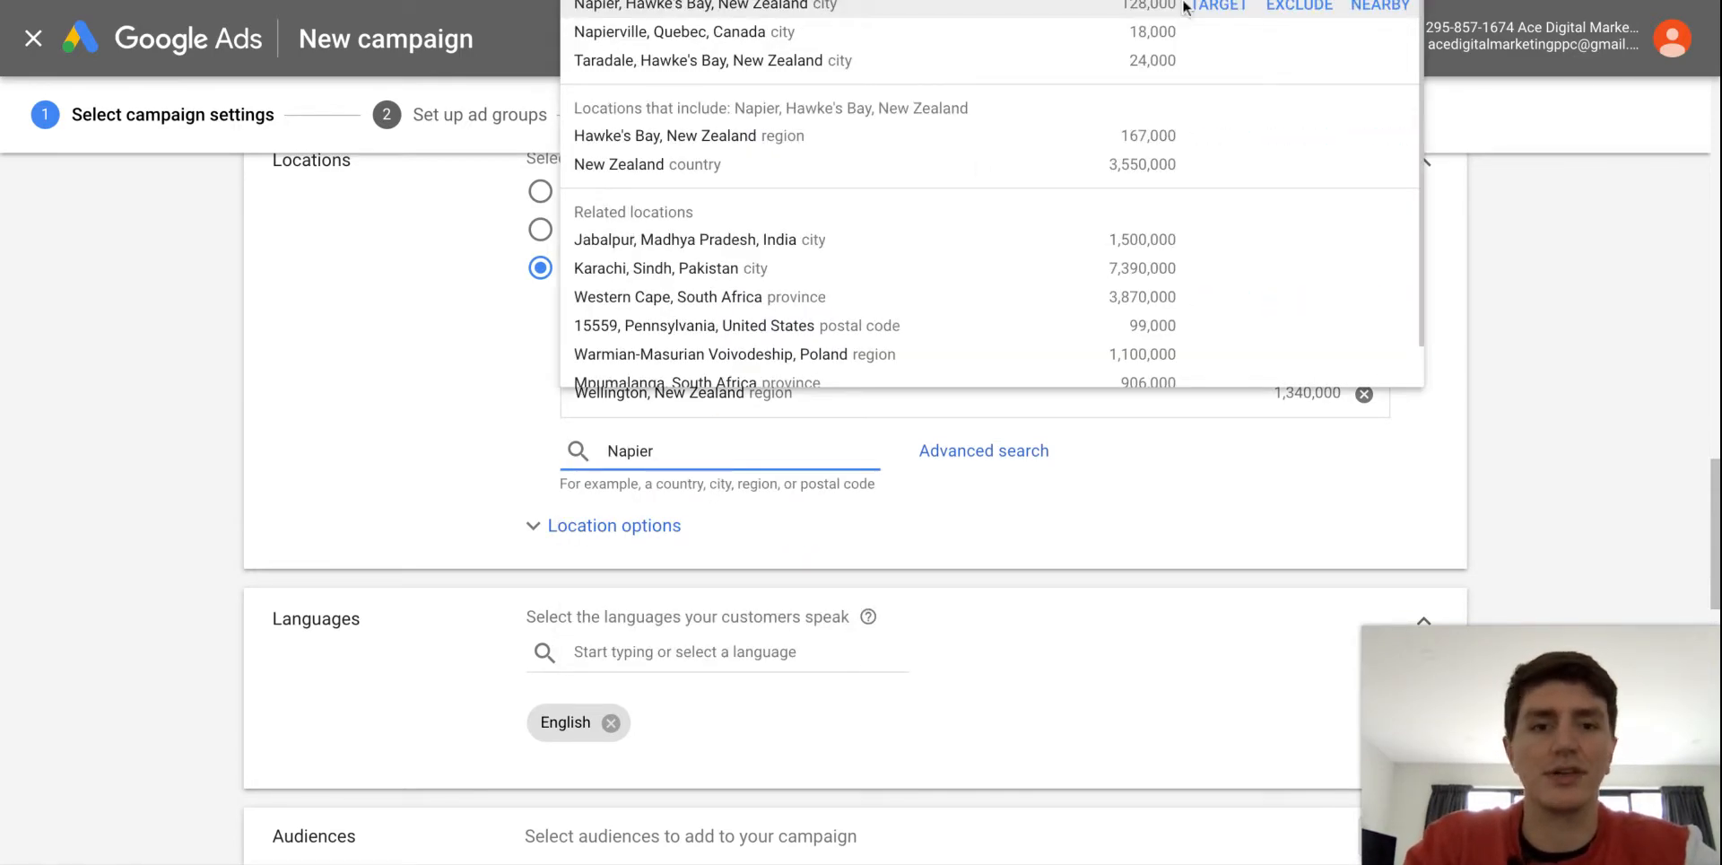
{"action": "left_click", "coordinate": [1219, 8]}
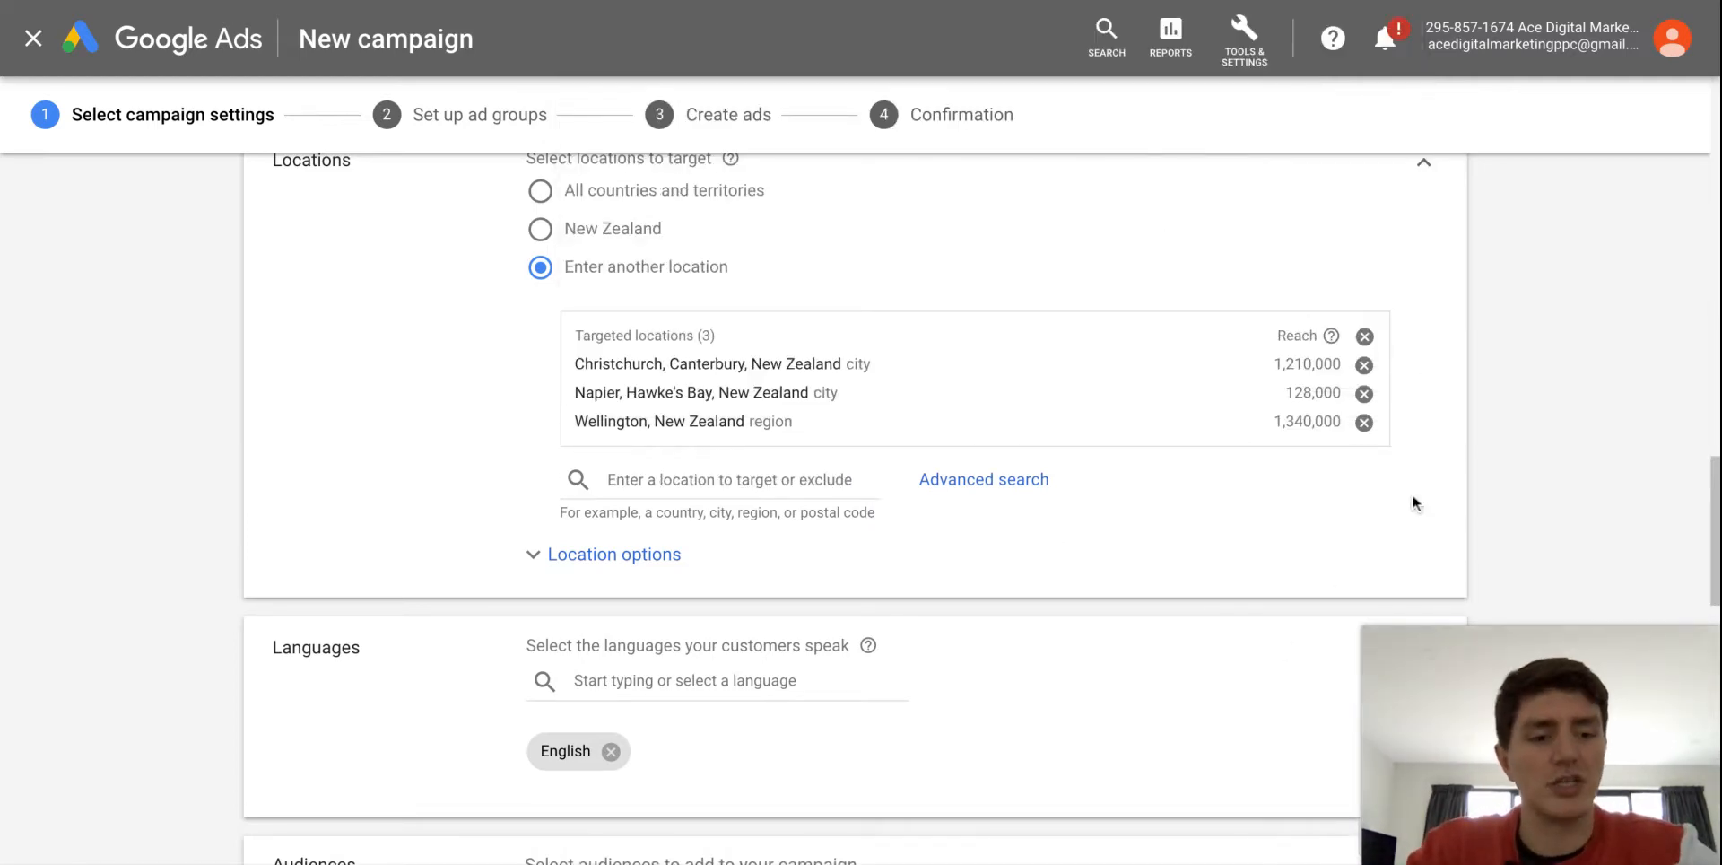
Remove the Wellington region and Napier from the targeted locations
{"action": "left_click", "coordinate": [1364, 422]}
{"action": "left_click", "coordinate": [1365, 393]}
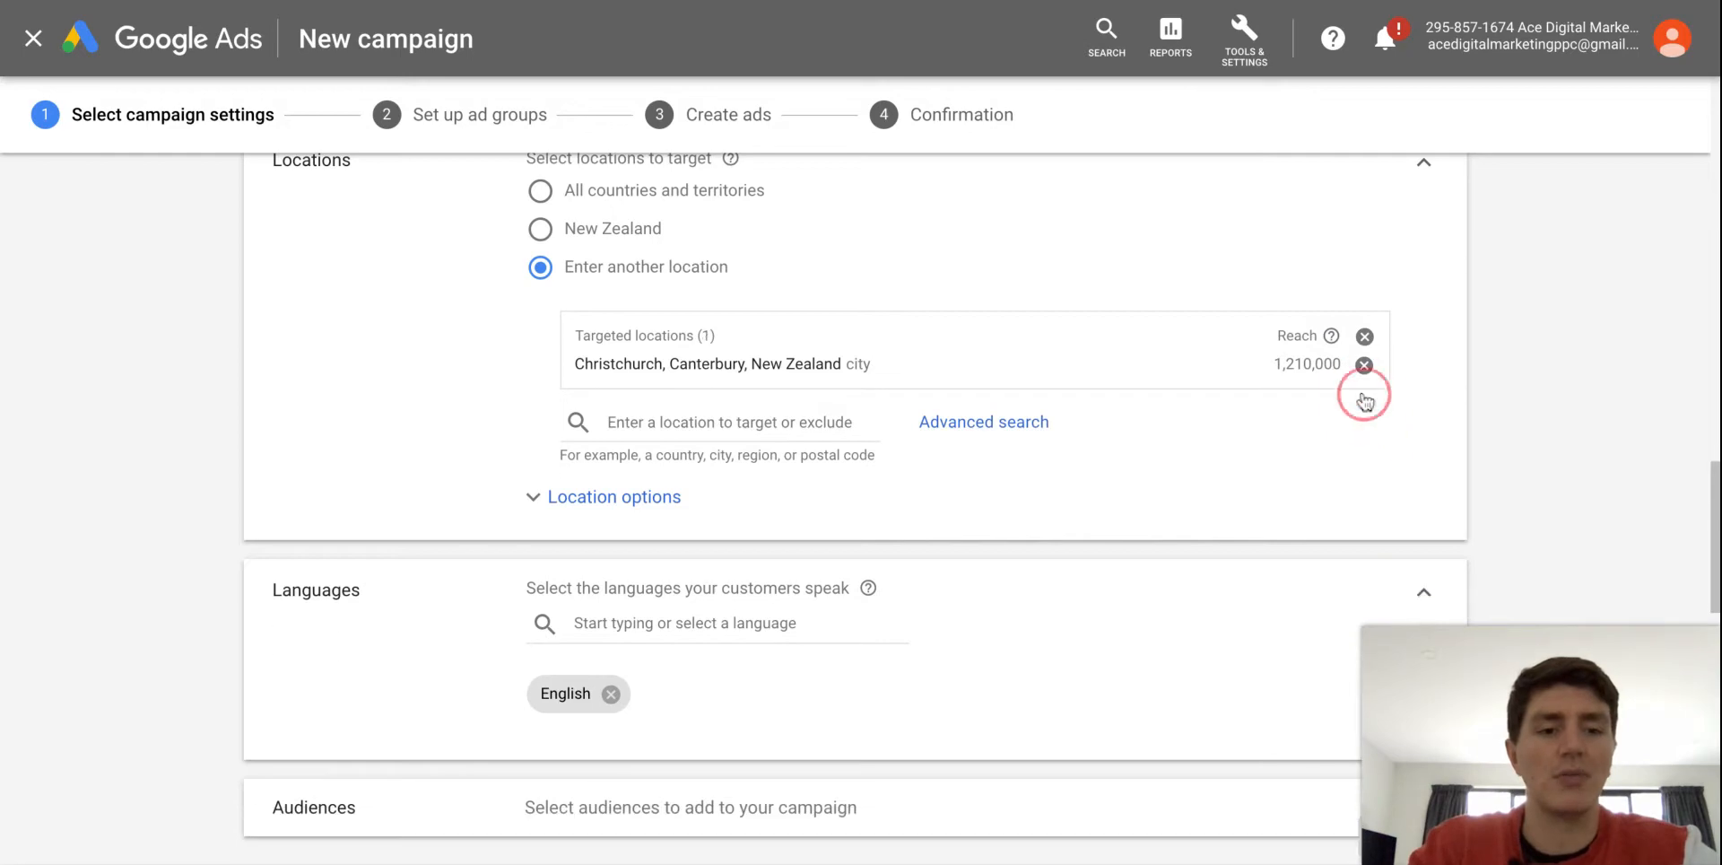
Remove Christchurch from the targeted locations and target all of New Zealand instead
{"action": "left_click", "coordinate": [1364, 364]}
{"action": "left_click", "coordinate": [551, 230]}
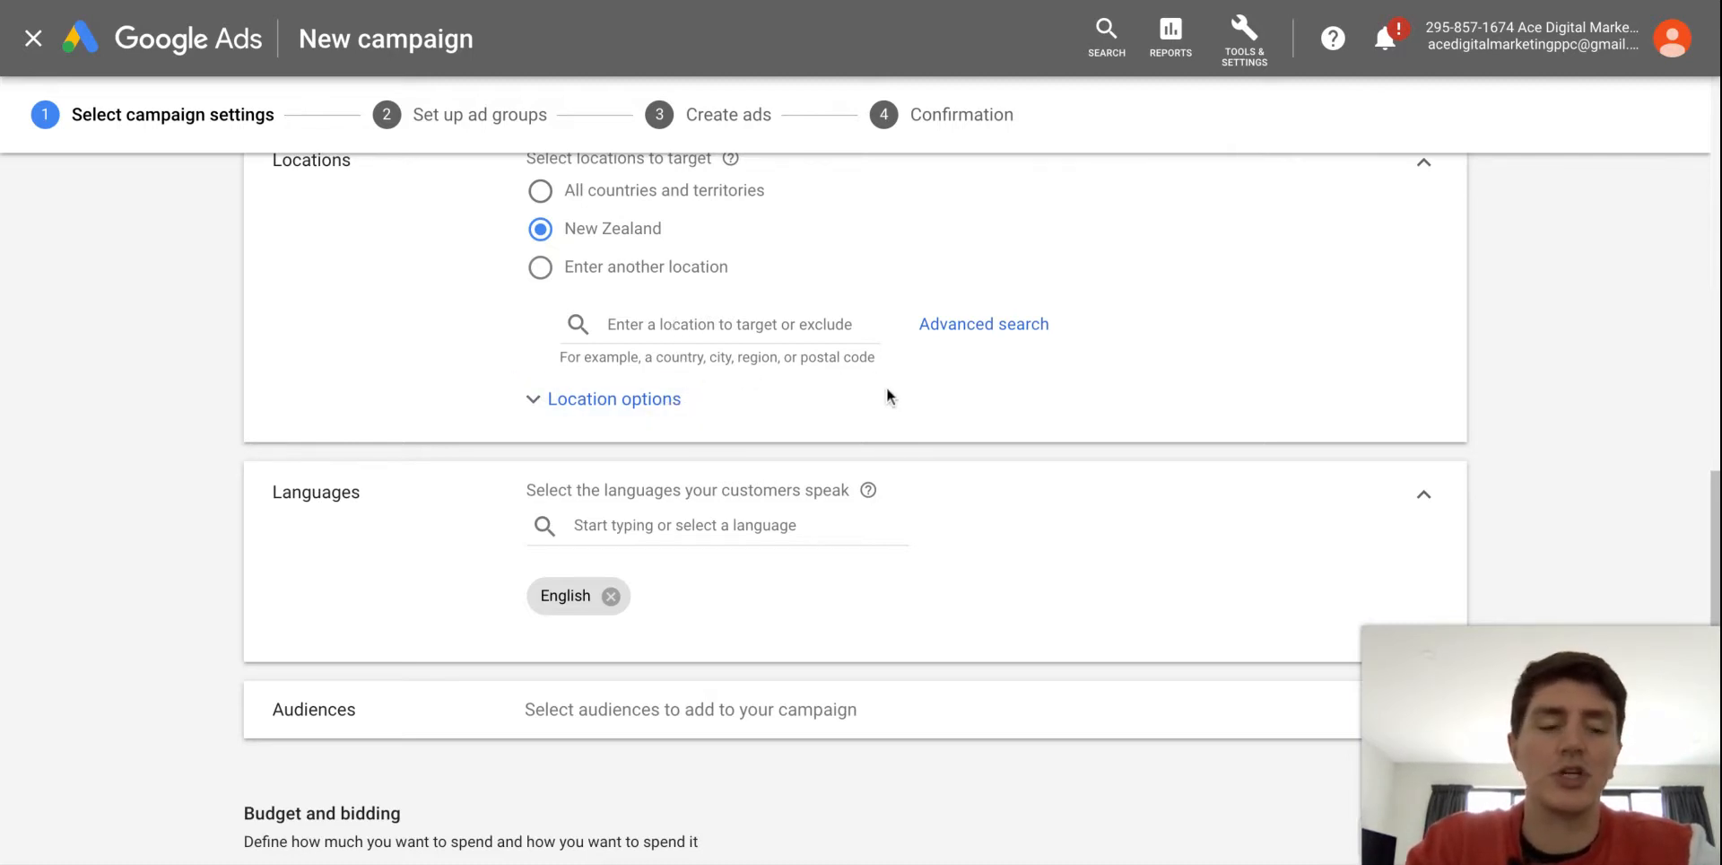
Search the campaign locations for postal code 8053 and look through the matches
{"action": "left_click", "coordinate": [752, 331]}
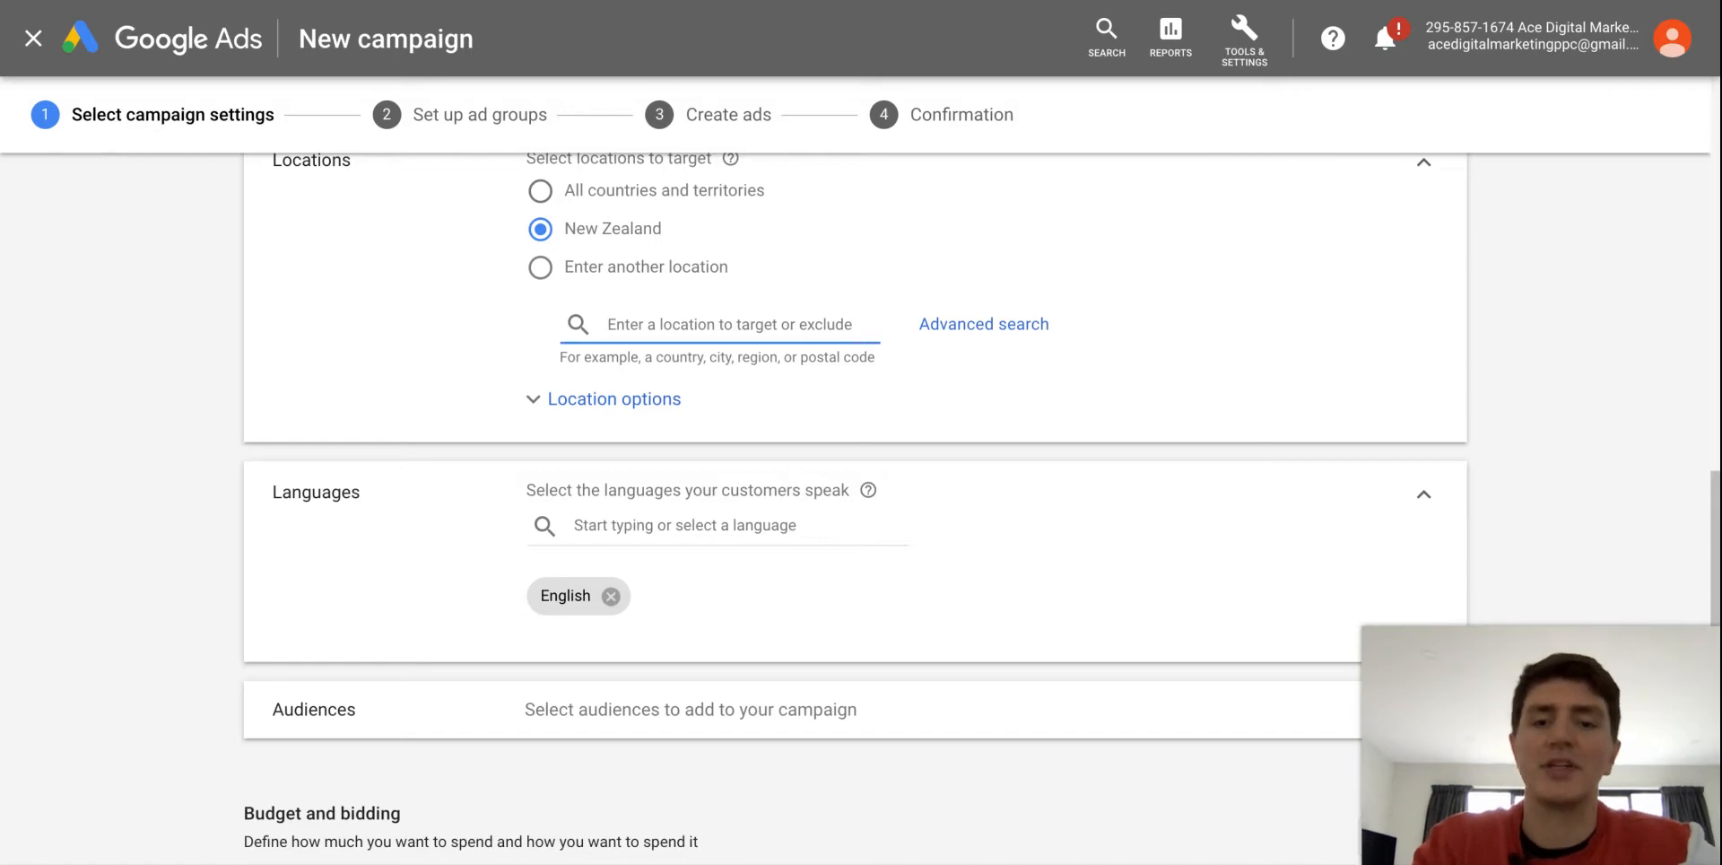
{"action": "type", "text": "8053"}
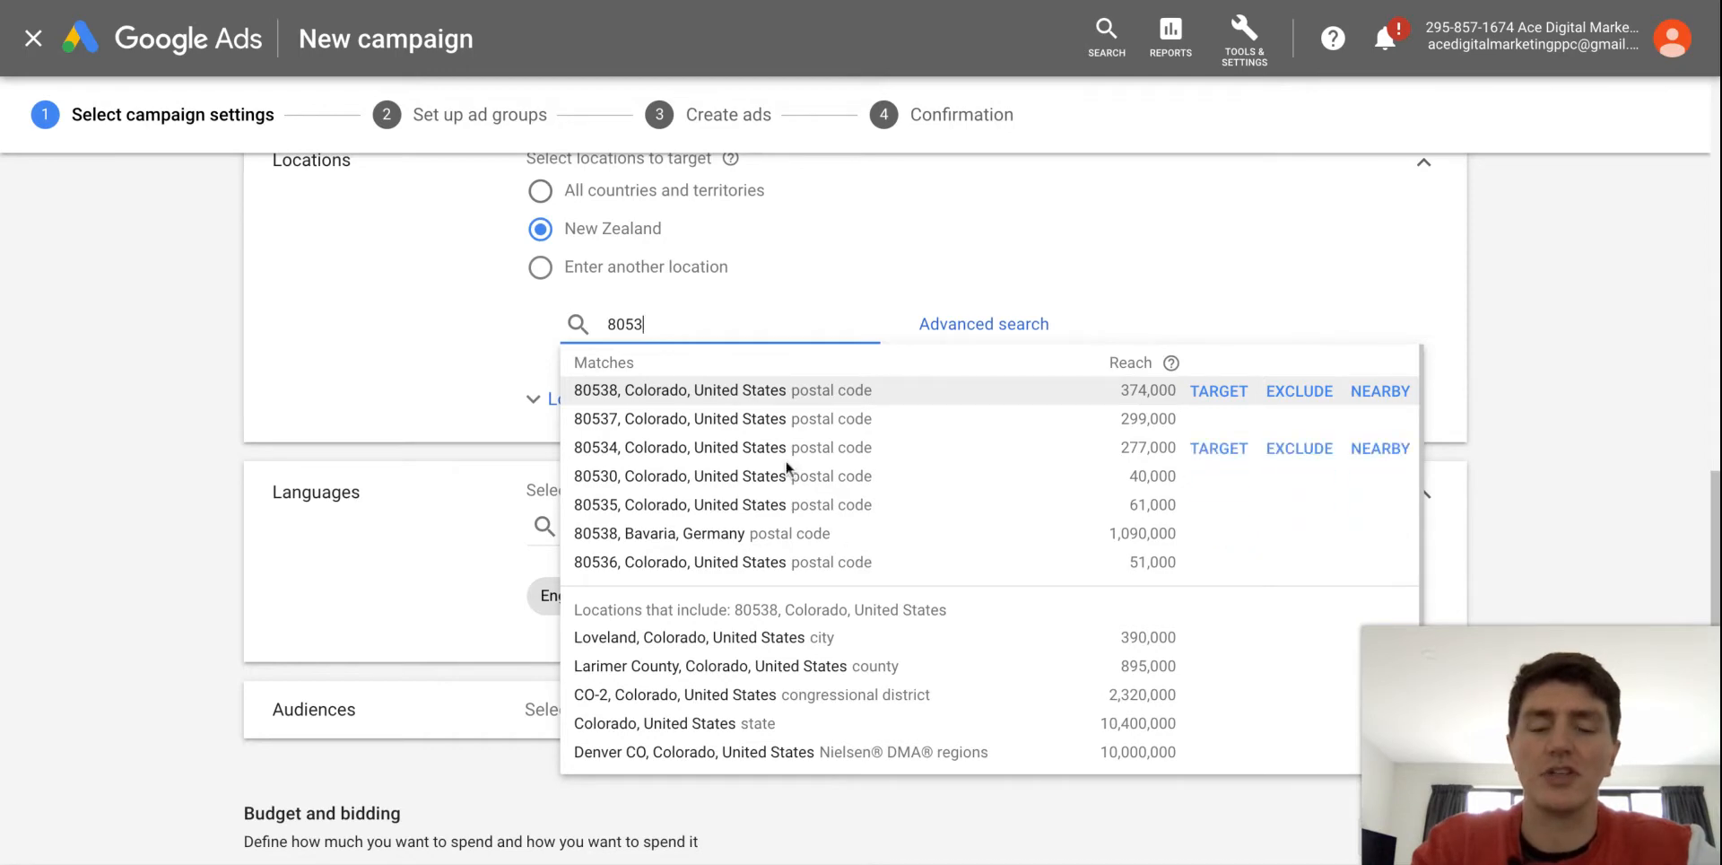
{"action": "scroll", "coordinate": [807, 459], "scroll_direction": "down", "scroll_amount": 1}
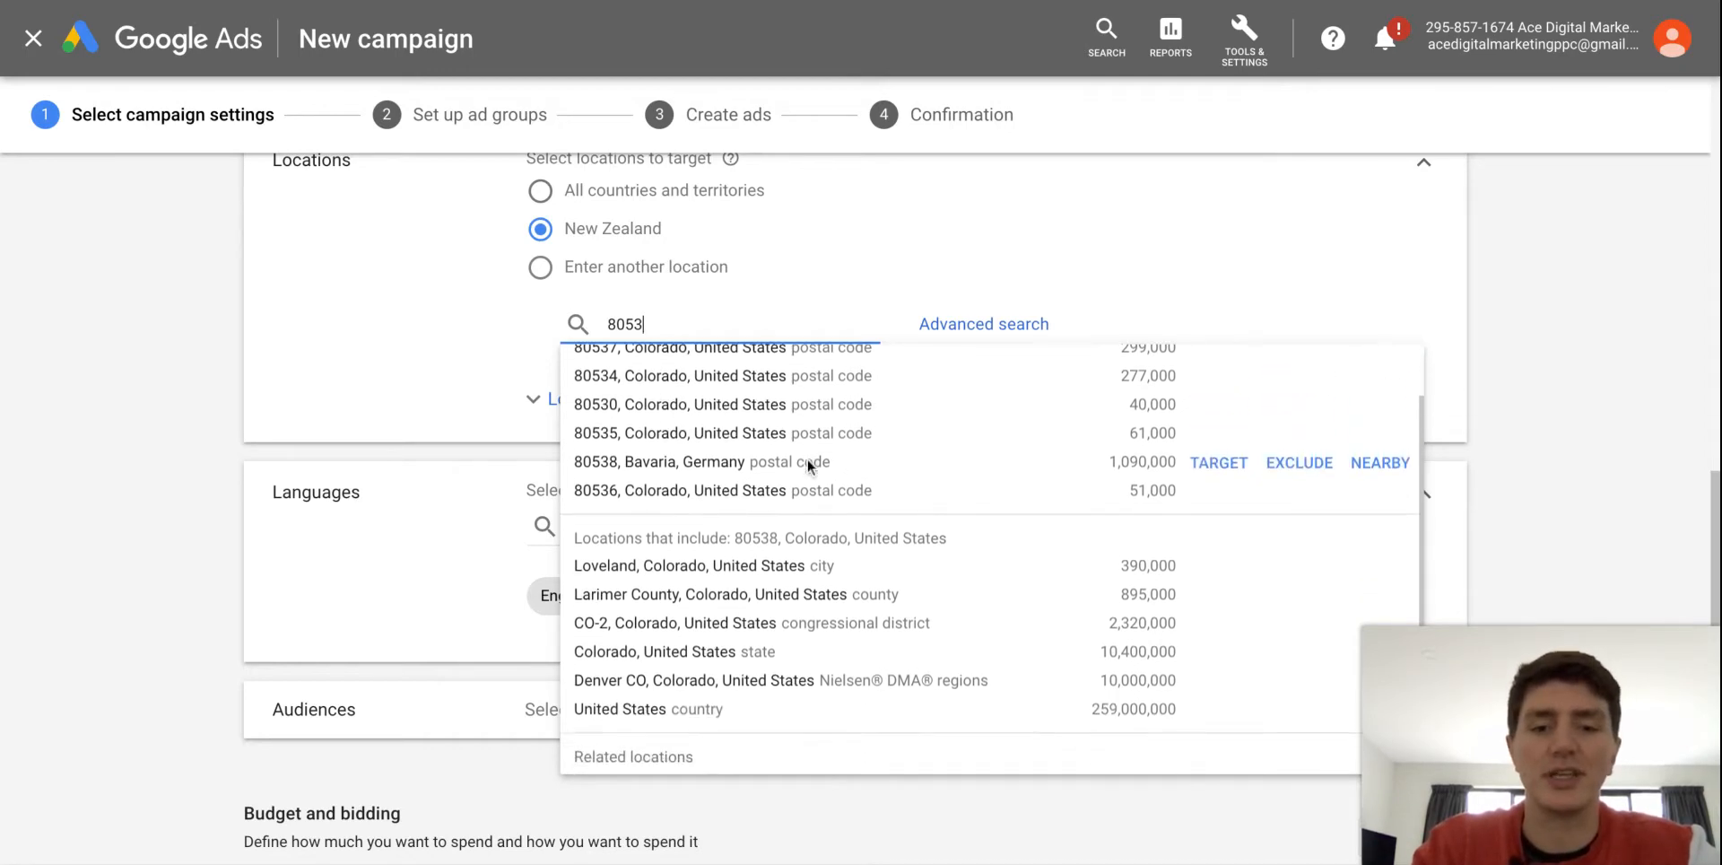
{"action": "scroll", "coordinate": [808, 460], "scroll_direction": "down", "scroll_amount": 1}
{"action": "scroll", "coordinate": [806, 459], "scroll_direction": "up", "scroll_amount": 2}
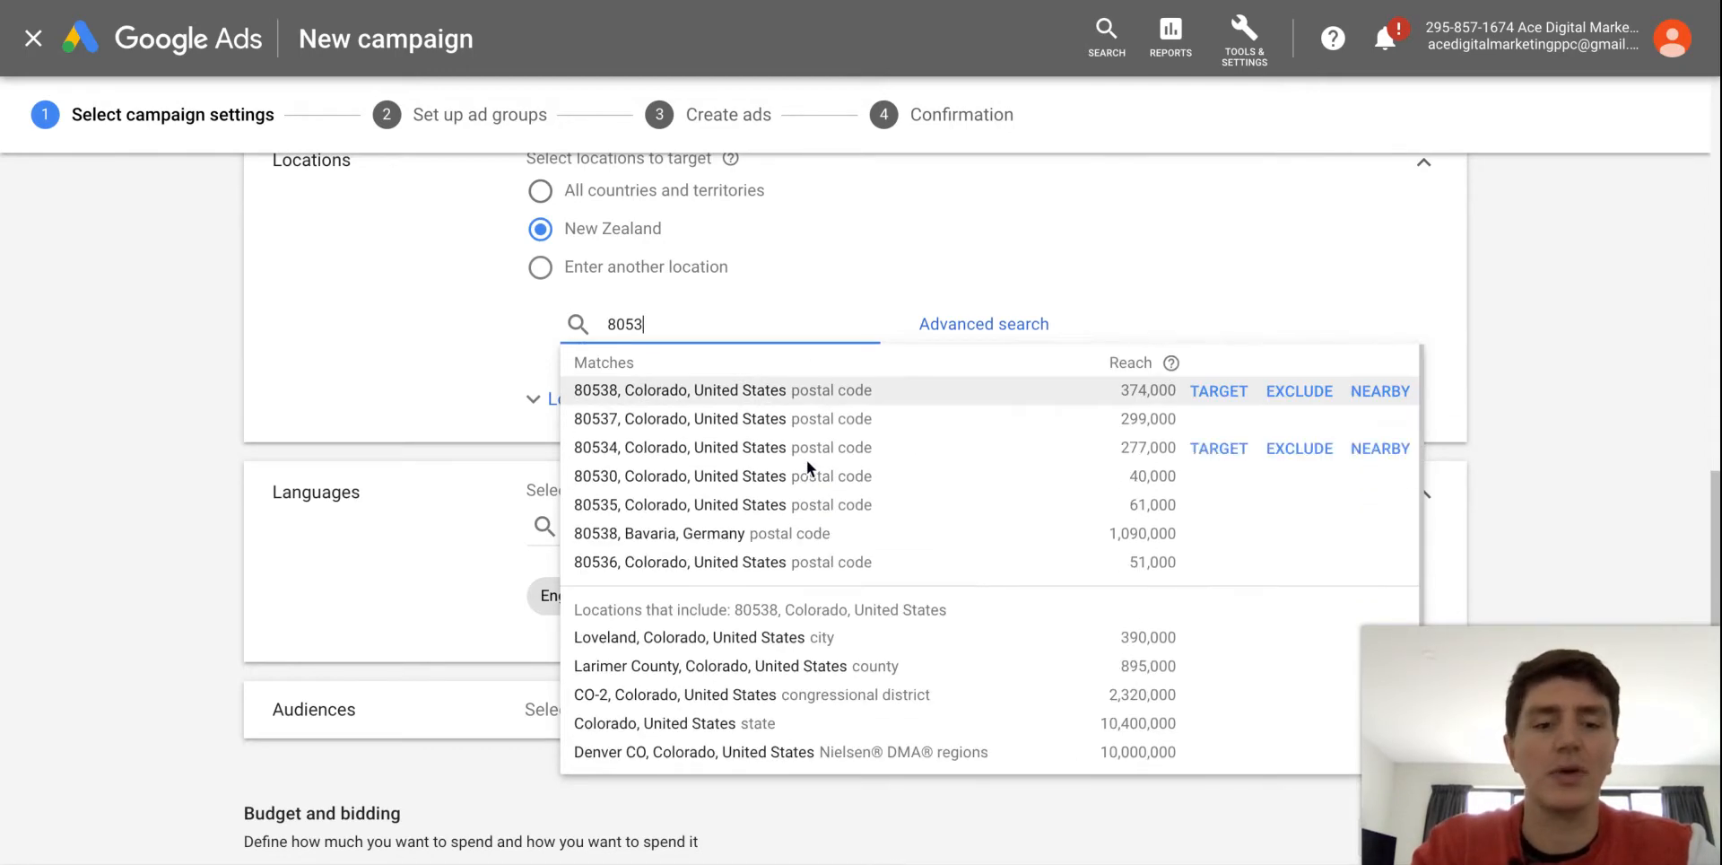
{"action": "left_click", "coordinate": [180, 332]}
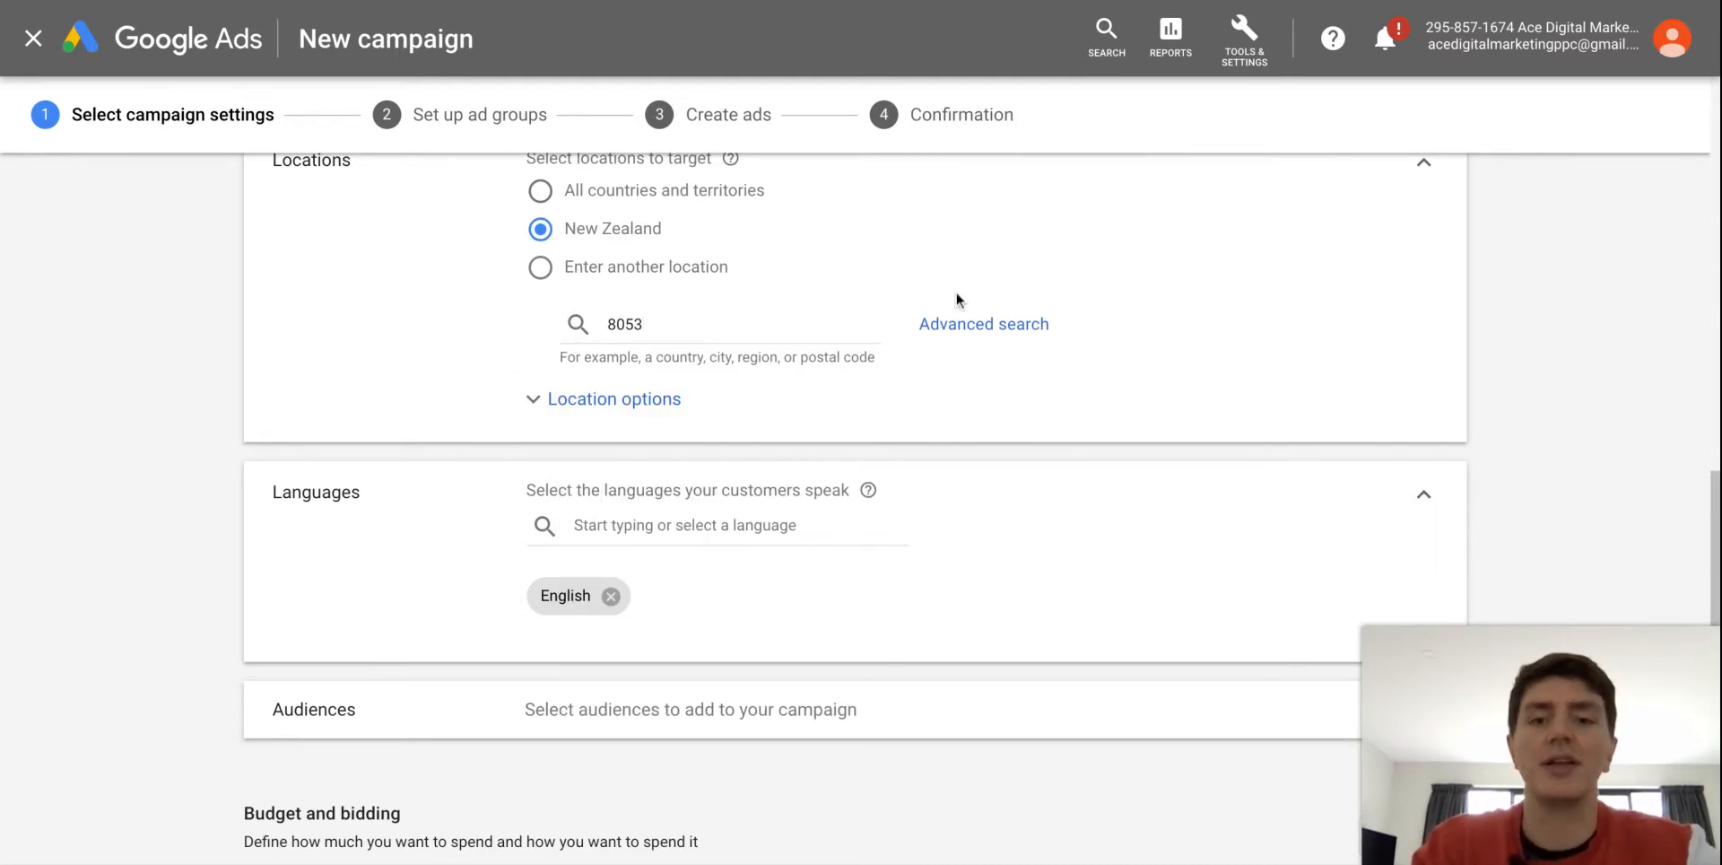
Open the advanced location search and examine the option for adding locations in bulk
{"action": "left_click", "coordinate": [948, 328]}
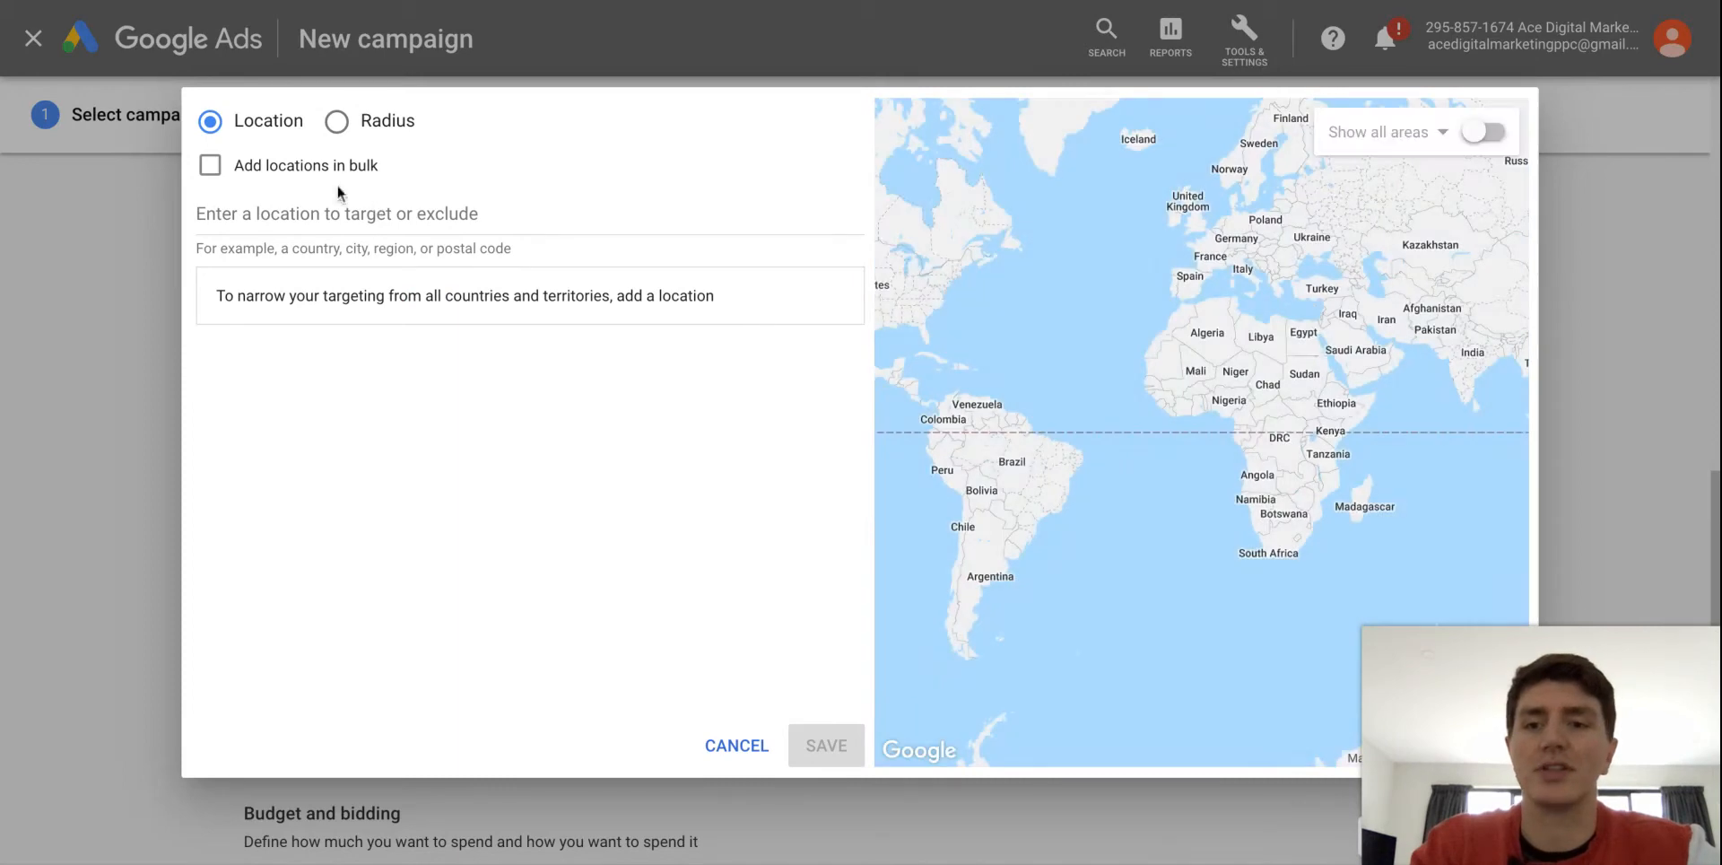
{"action": "left_click", "coordinate": [258, 178]}
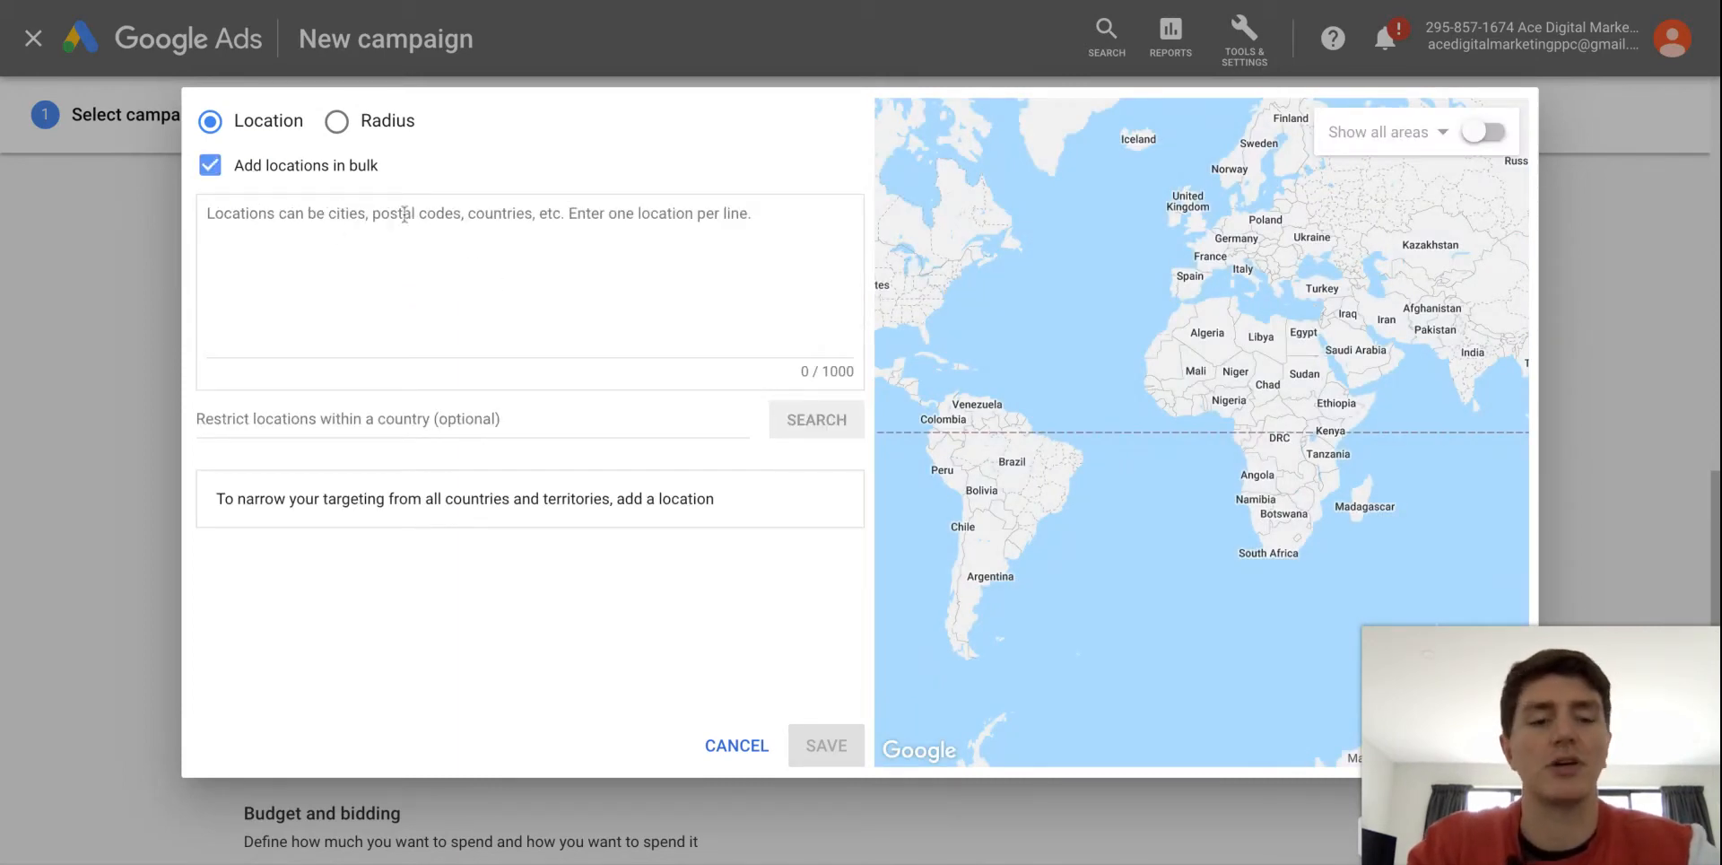
{"action": "left_click", "coordinate": [212, 167]}
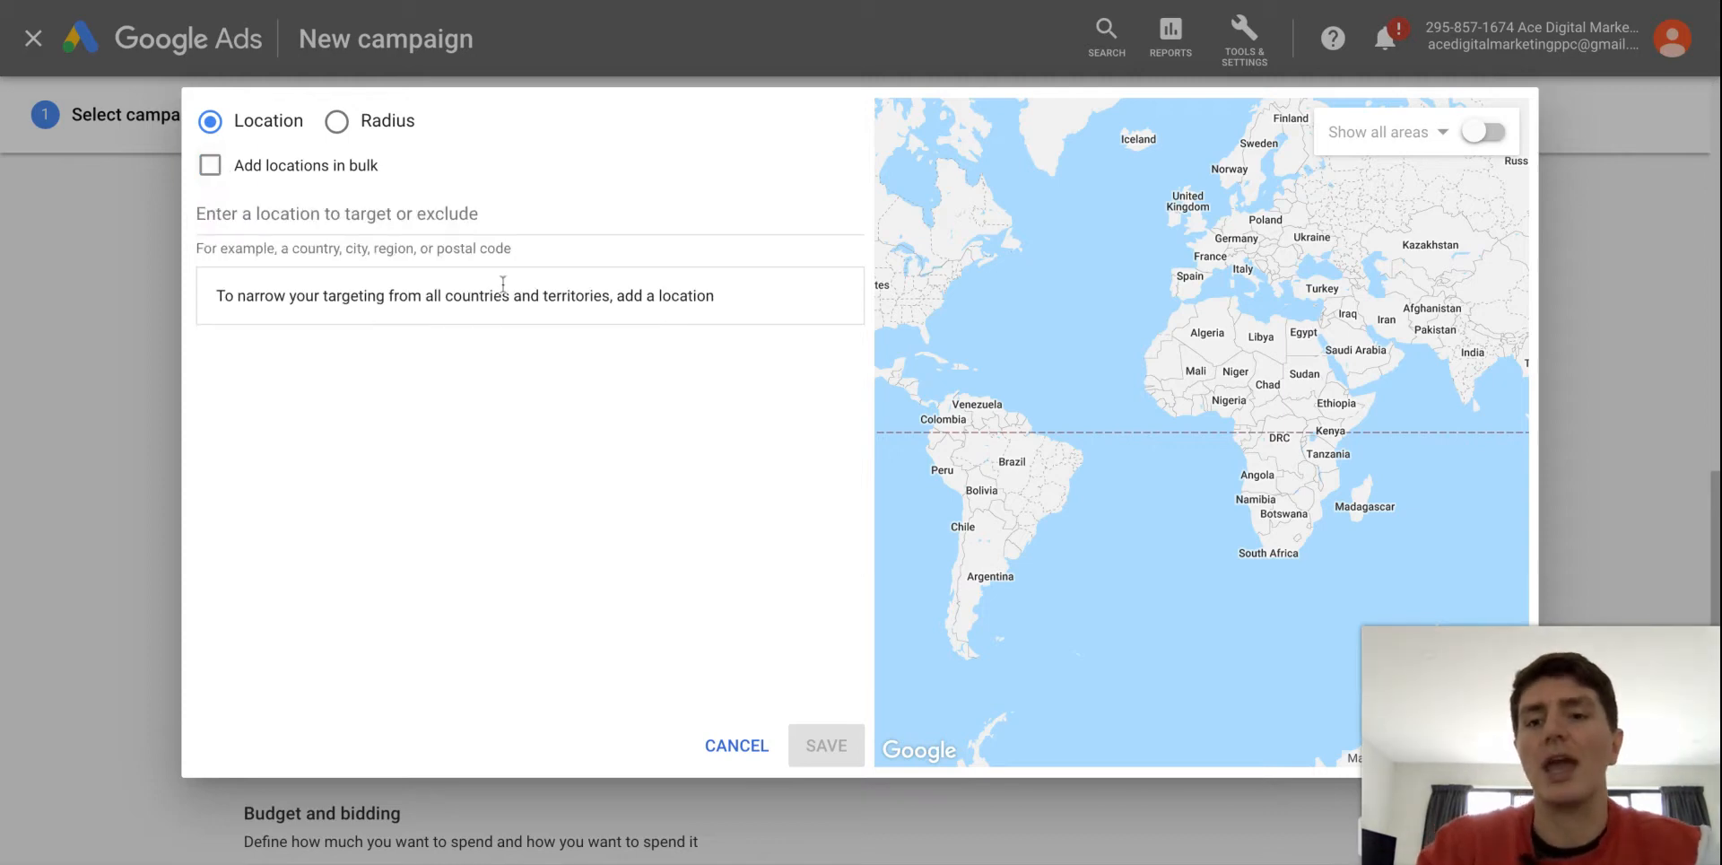
Target the city of Christchurch, Canterbury, New Zealand in the advanced search to view its map area, and remove it again
{"action": "left_click", "coordinate": [358, 220]}
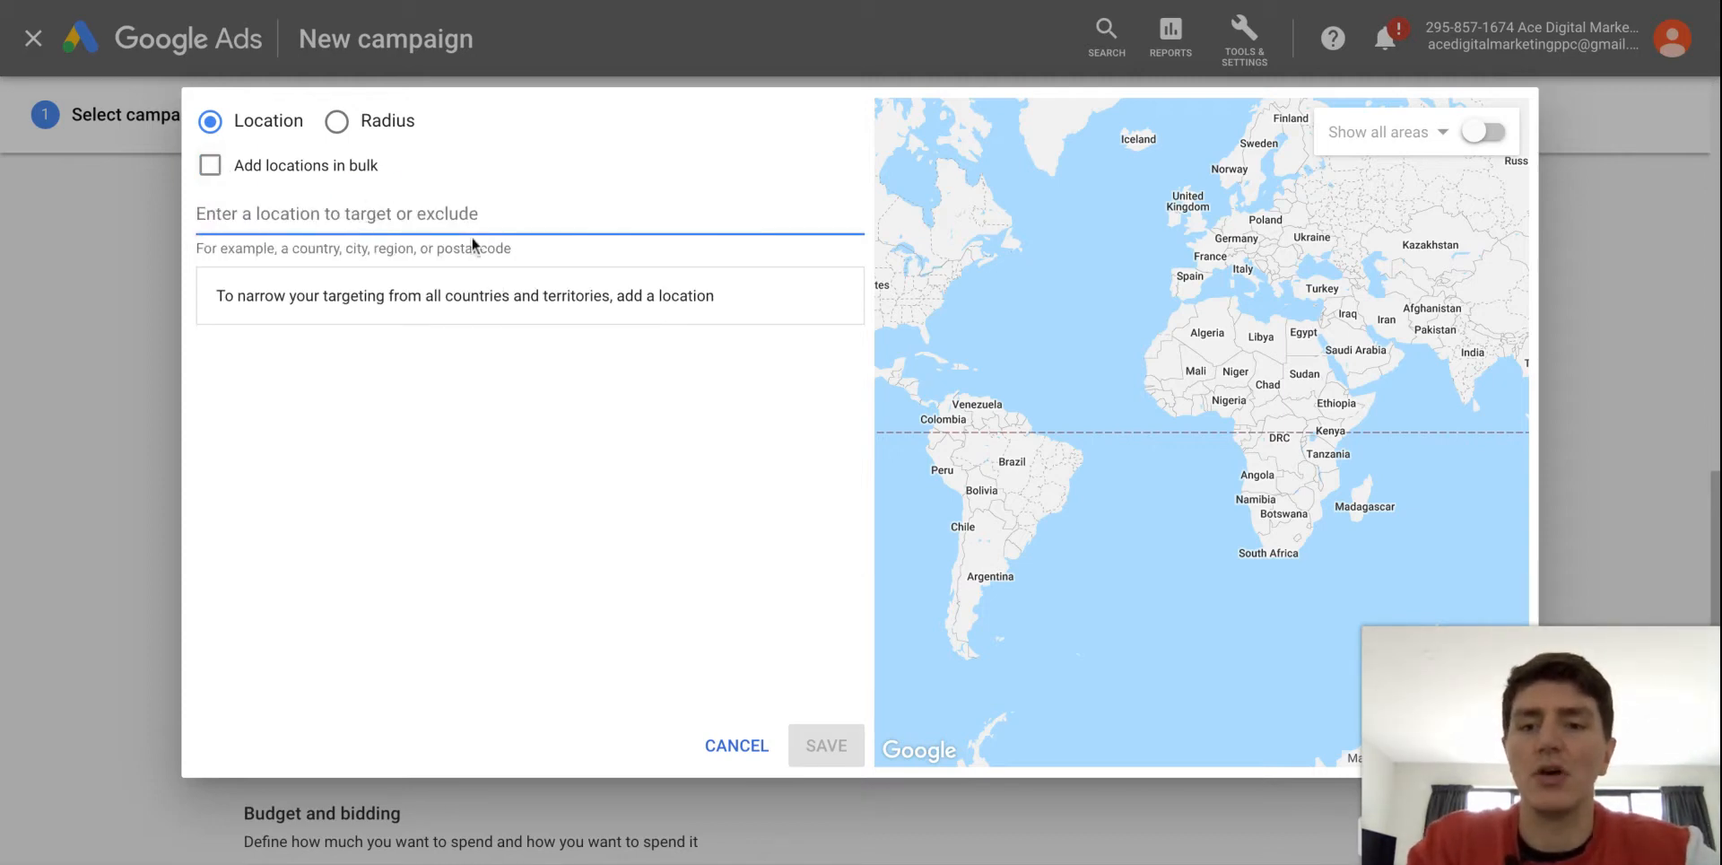
{"action": "type", "text": "Christchurch"}
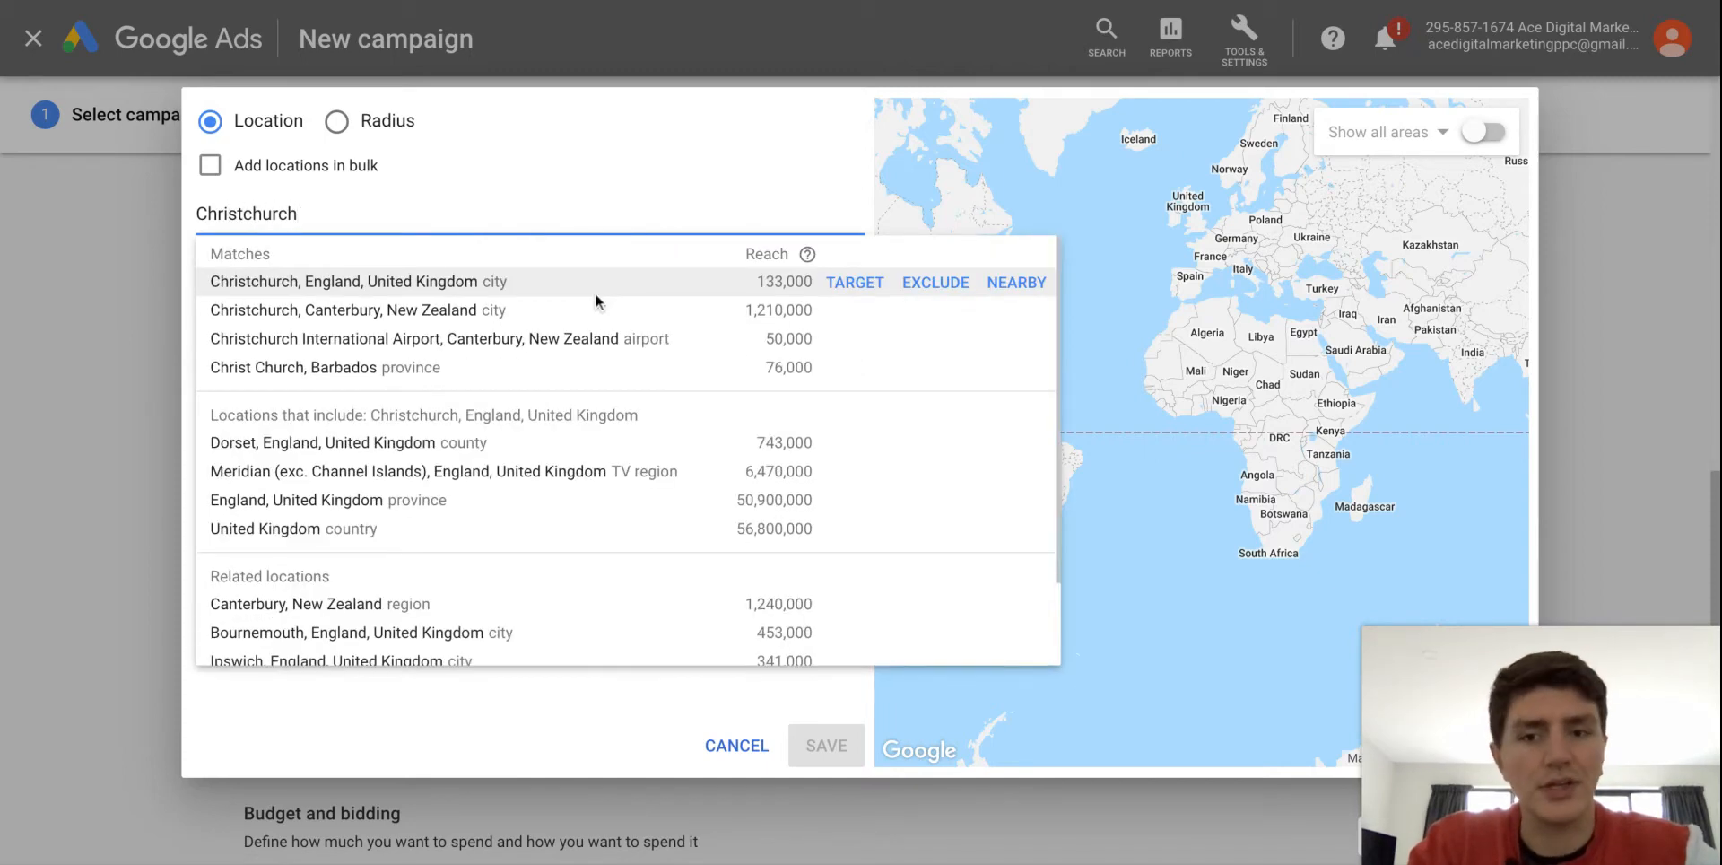
{"action": "left_click", "coordinate": [854, 310]}
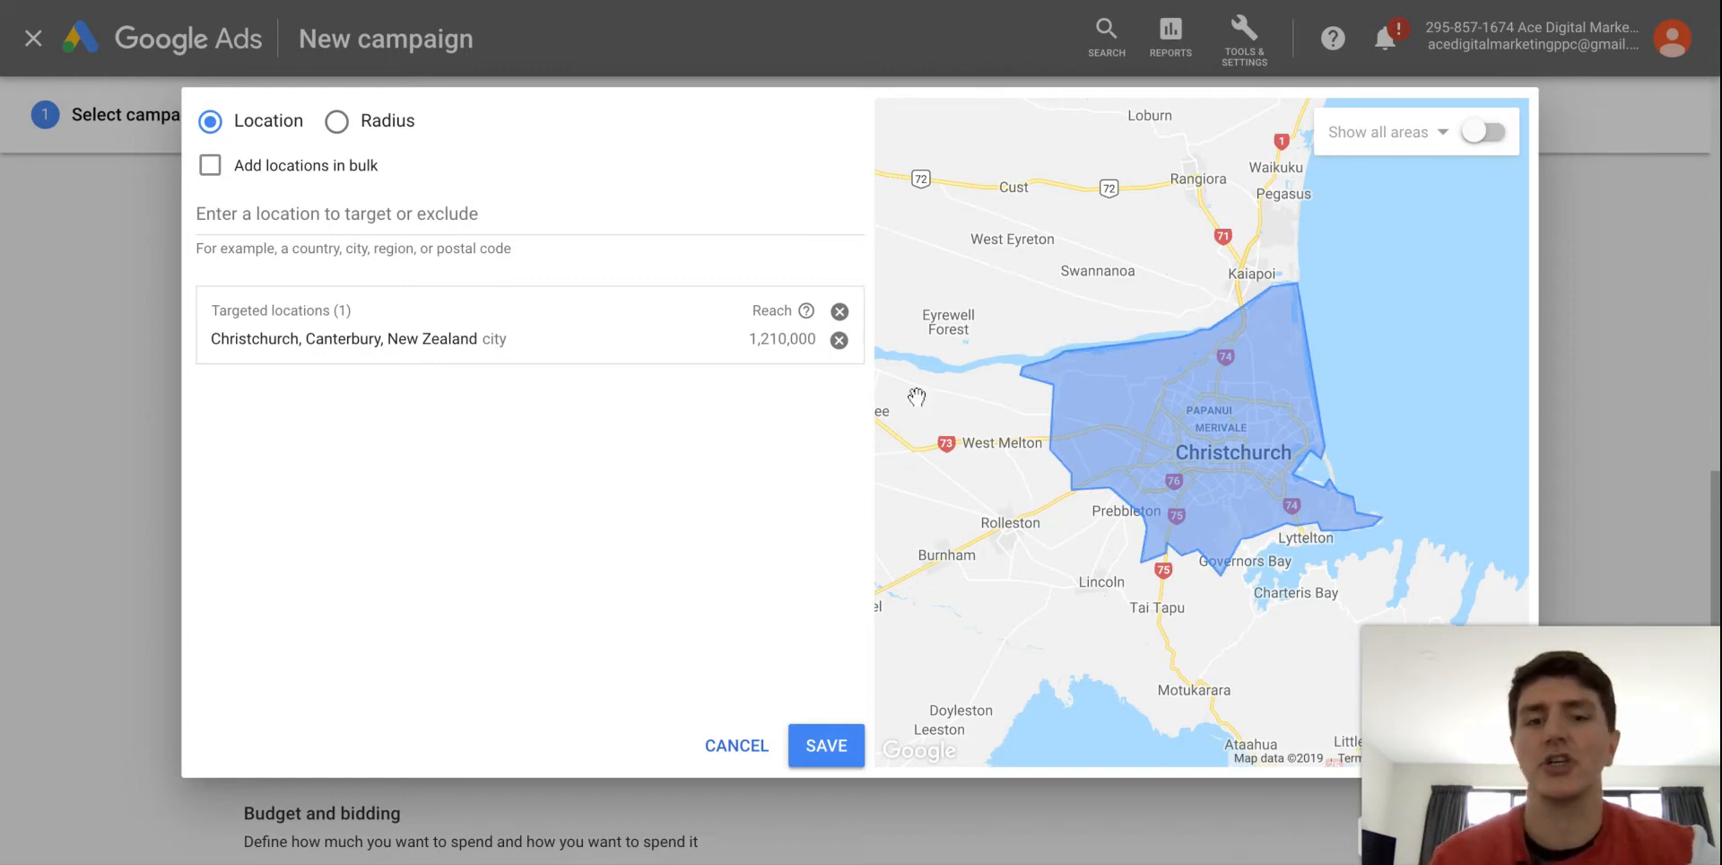
{"action": "left_click", "coordinate": [839, 340]}
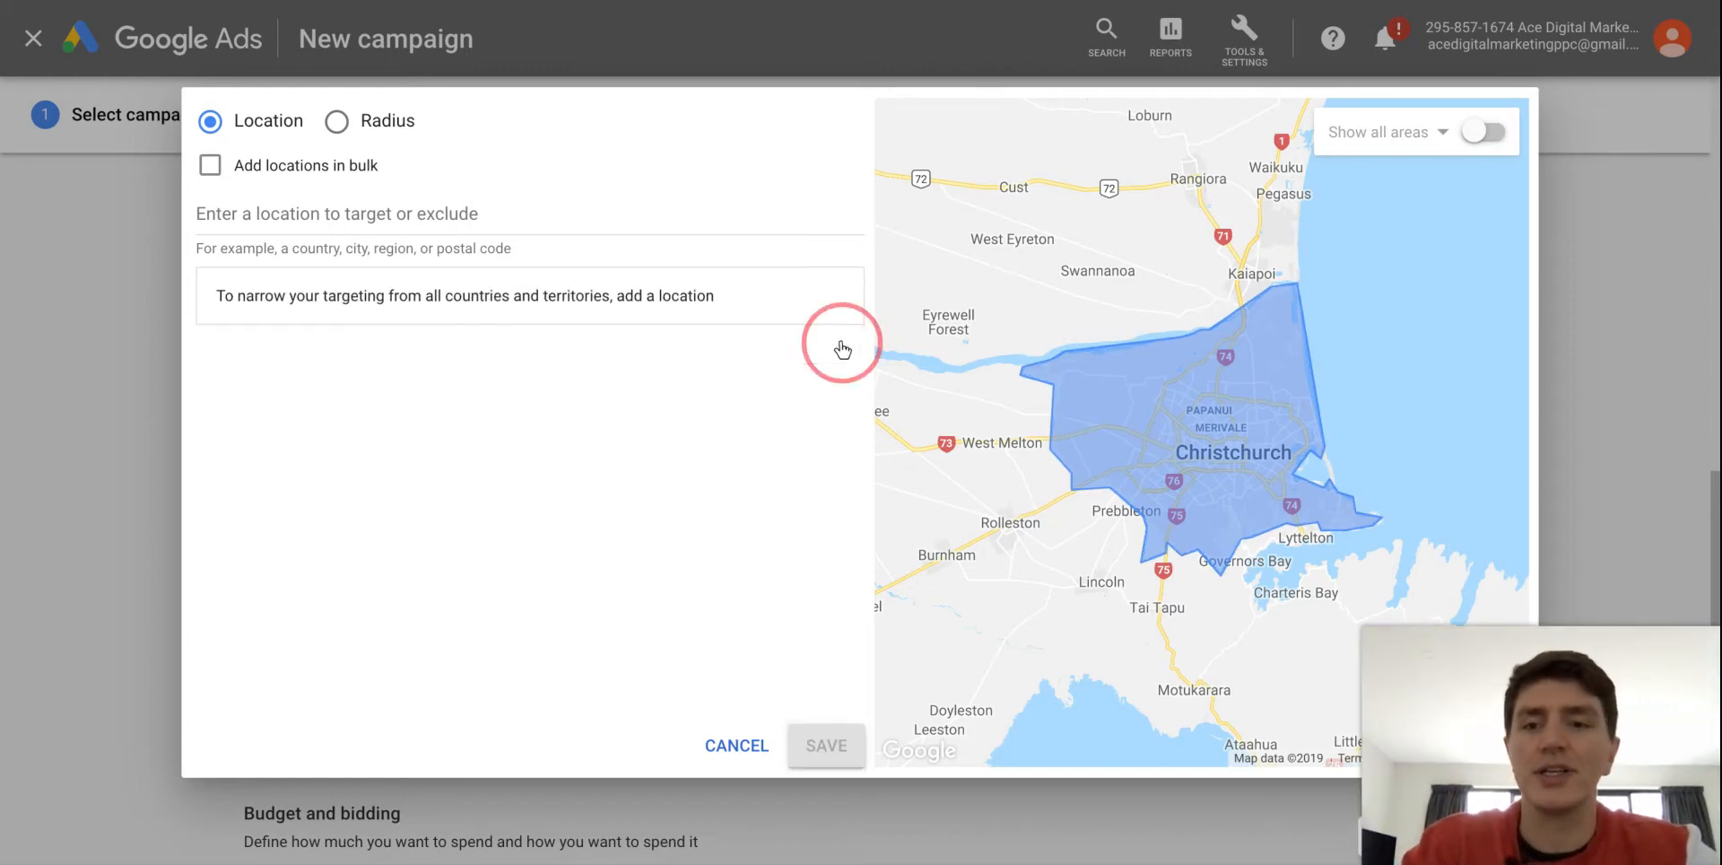
Switch the advanced search to radius targeting in kilometres and target a 50 km radius around Christchurch
{"action": "left_click", "coordinate": [336, 125]}
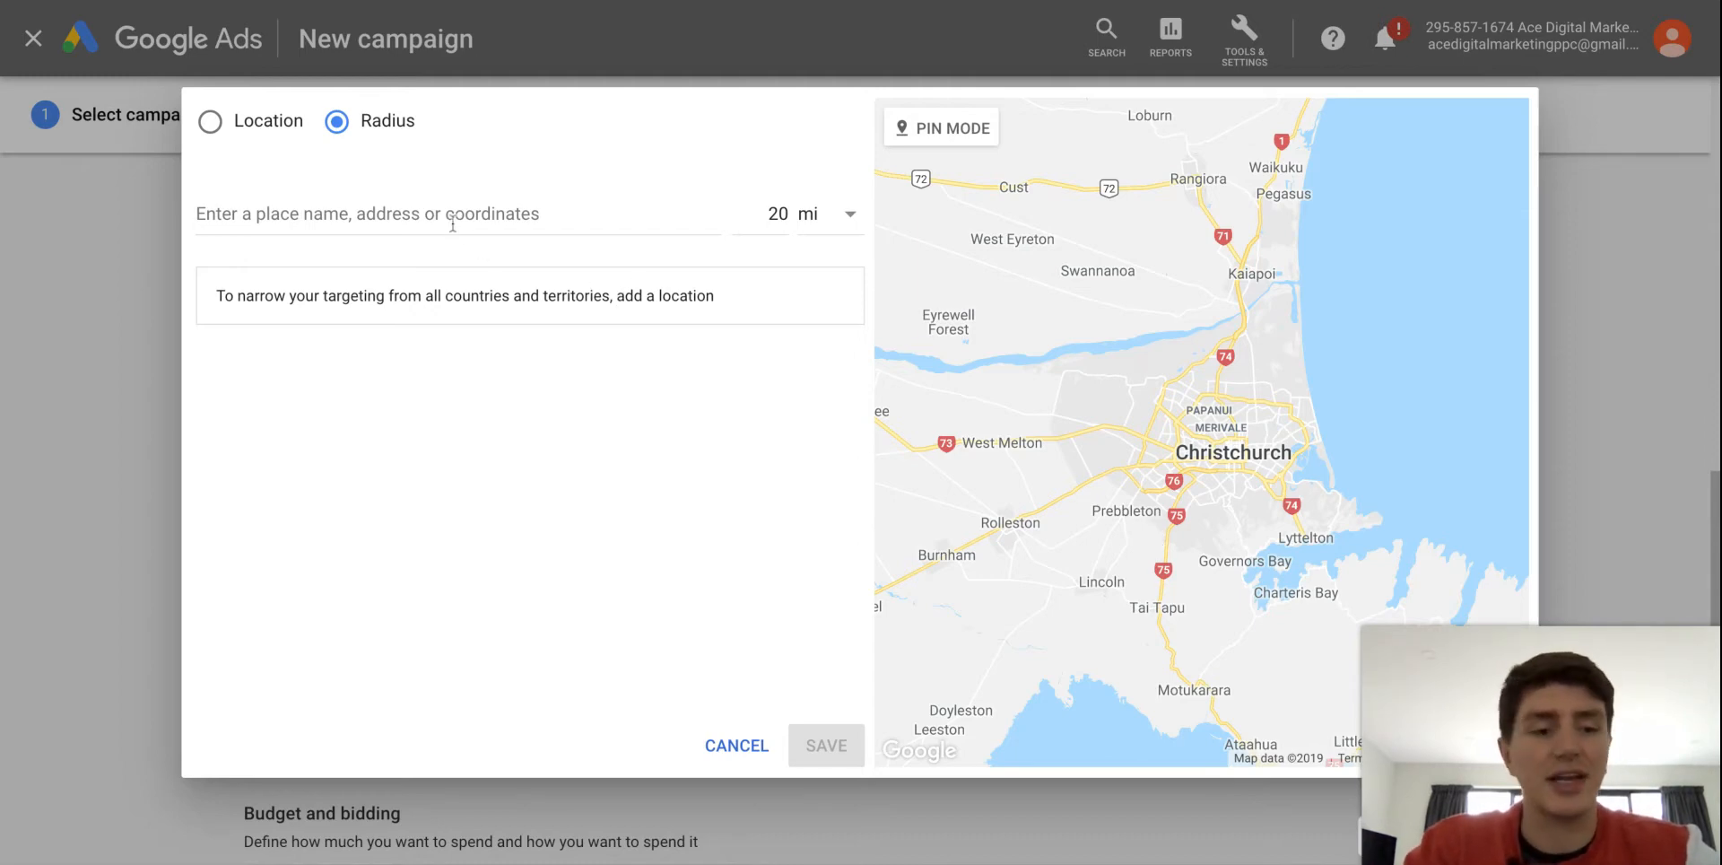
{"action": "left_click", "coordinate": [839, 219]}
{"action": "left_click", "coordinate": [832, 289]}
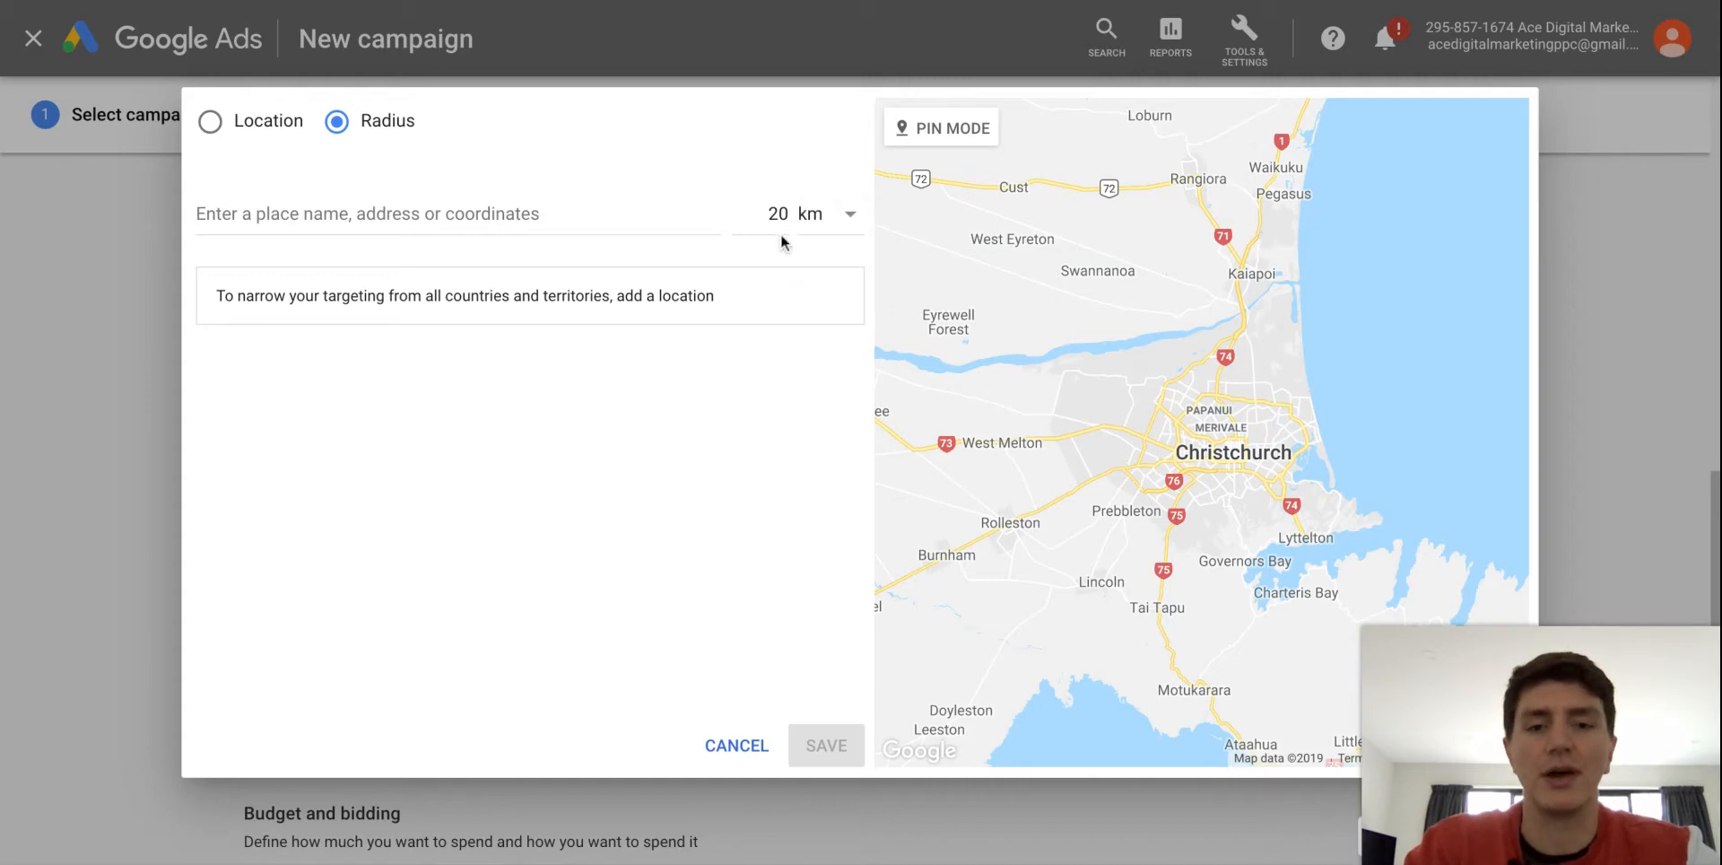
{"action": "left_click", "coordinate": [778, 214]}
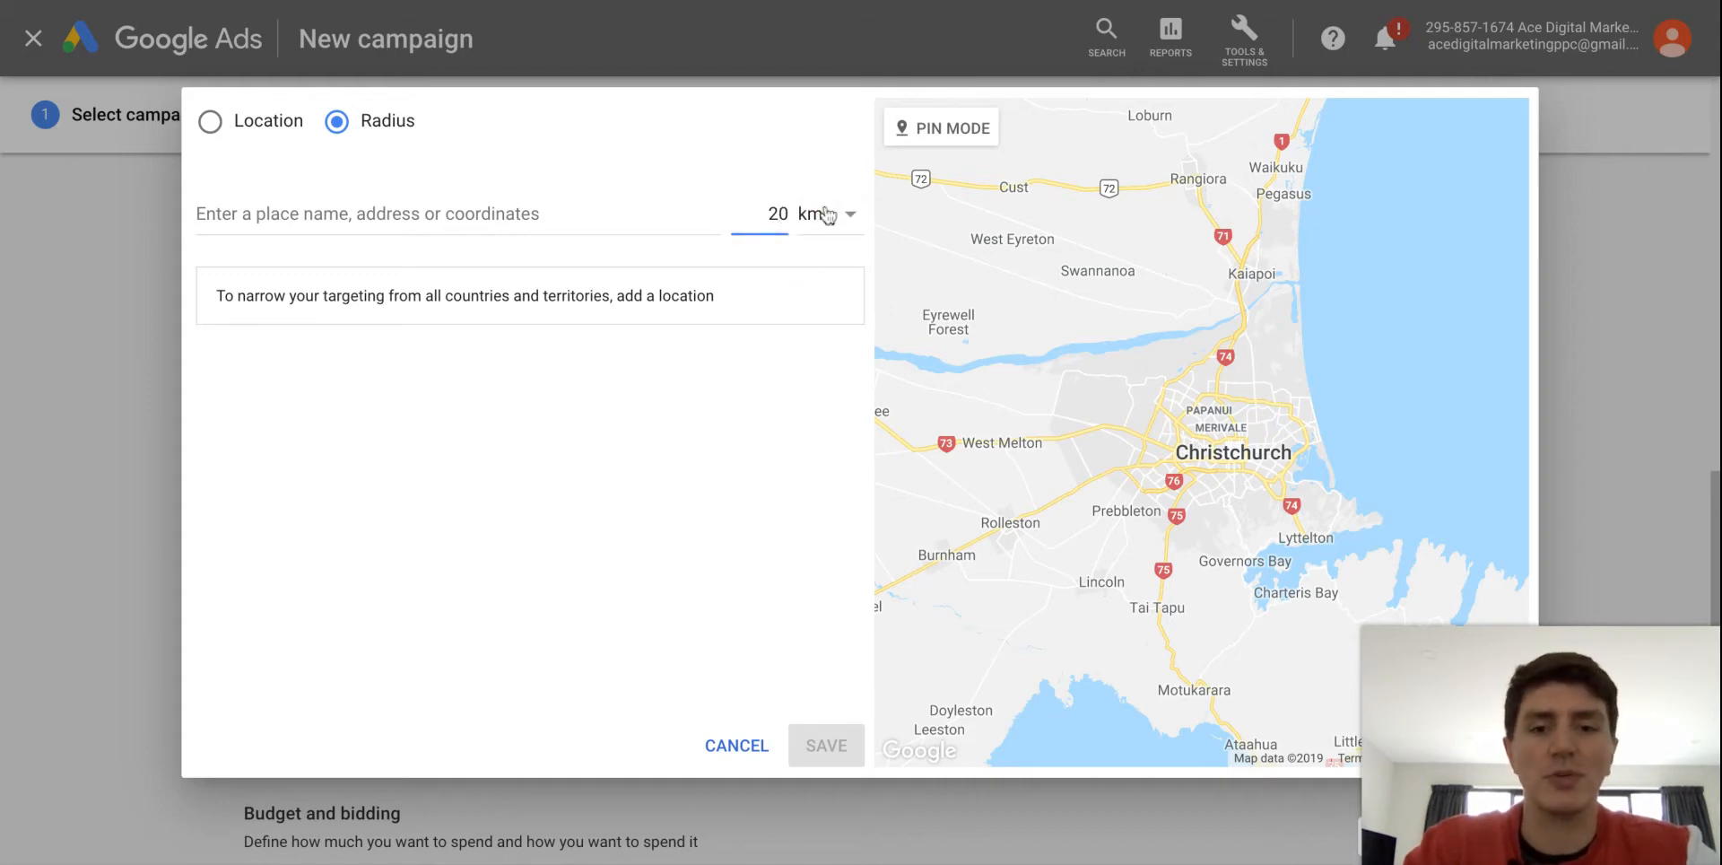
{"action": "key", "text": "BackSpace"}
{"action": "type", "text": "5"}
{"action": "left_click", "coordinate": [475, 216]}
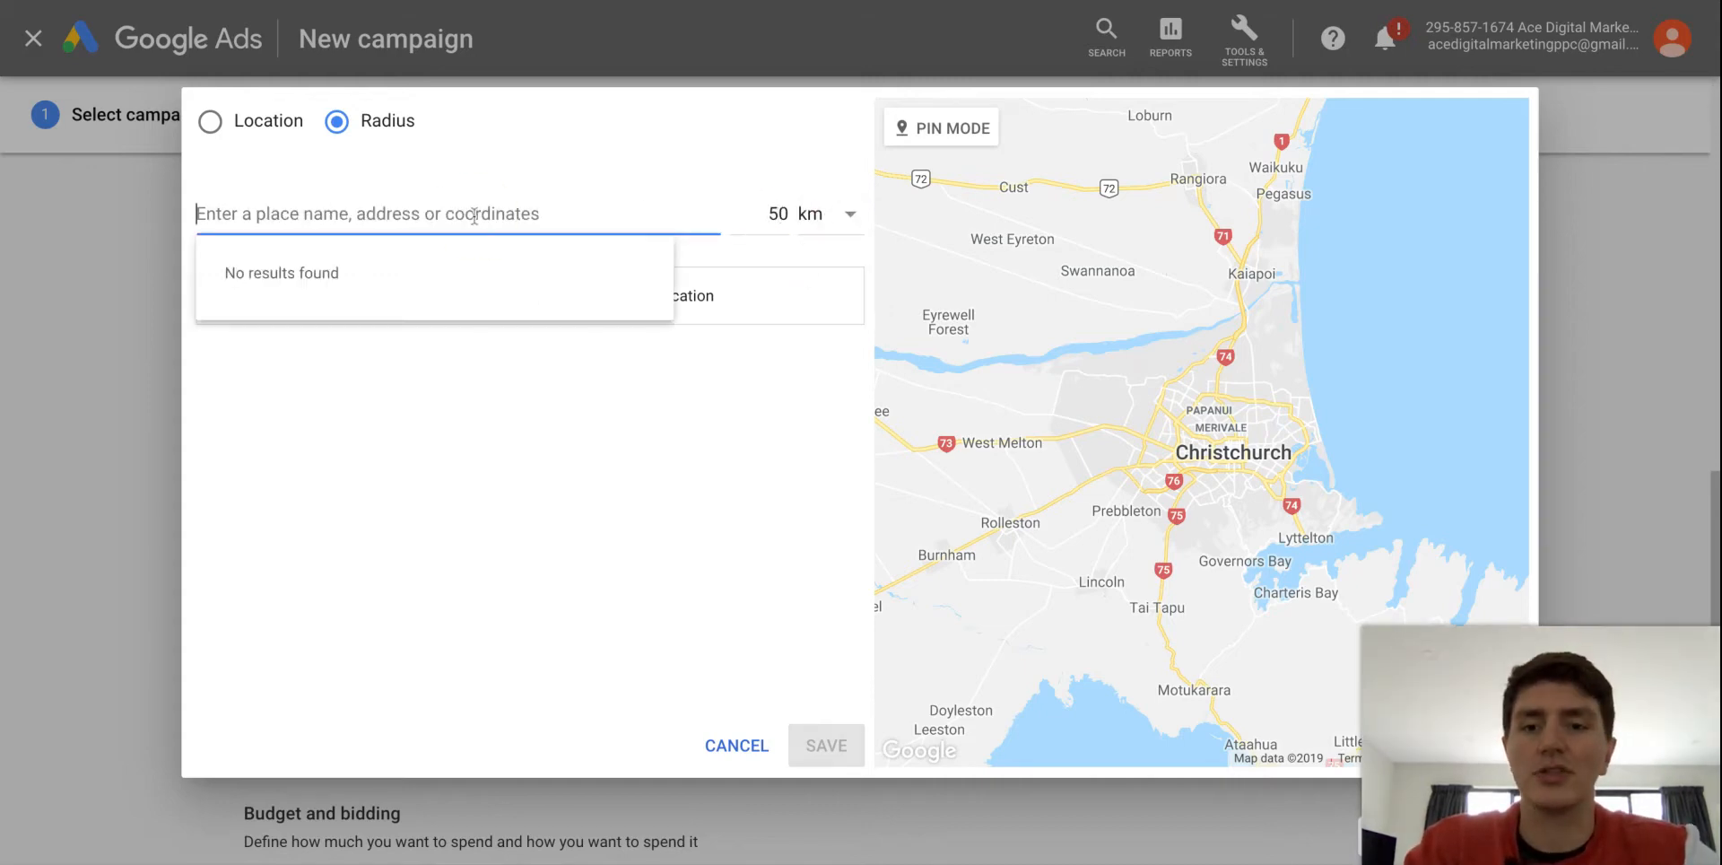
{"action": "type", "text": "Chris"}
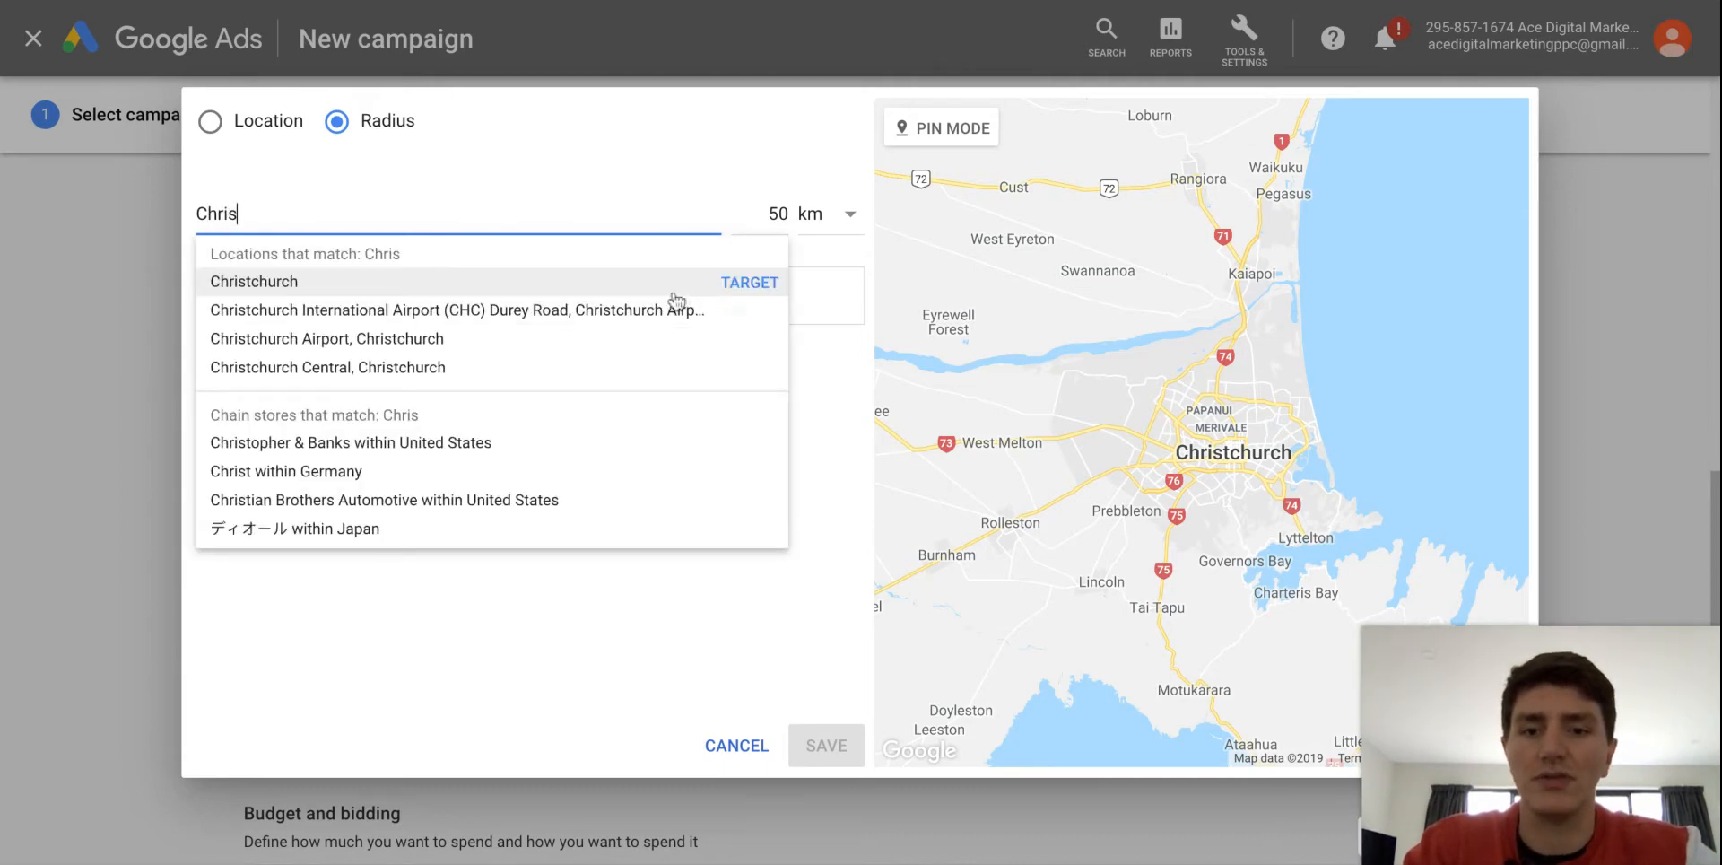
{"action": "left_click", "coordinate": [700, 289]}
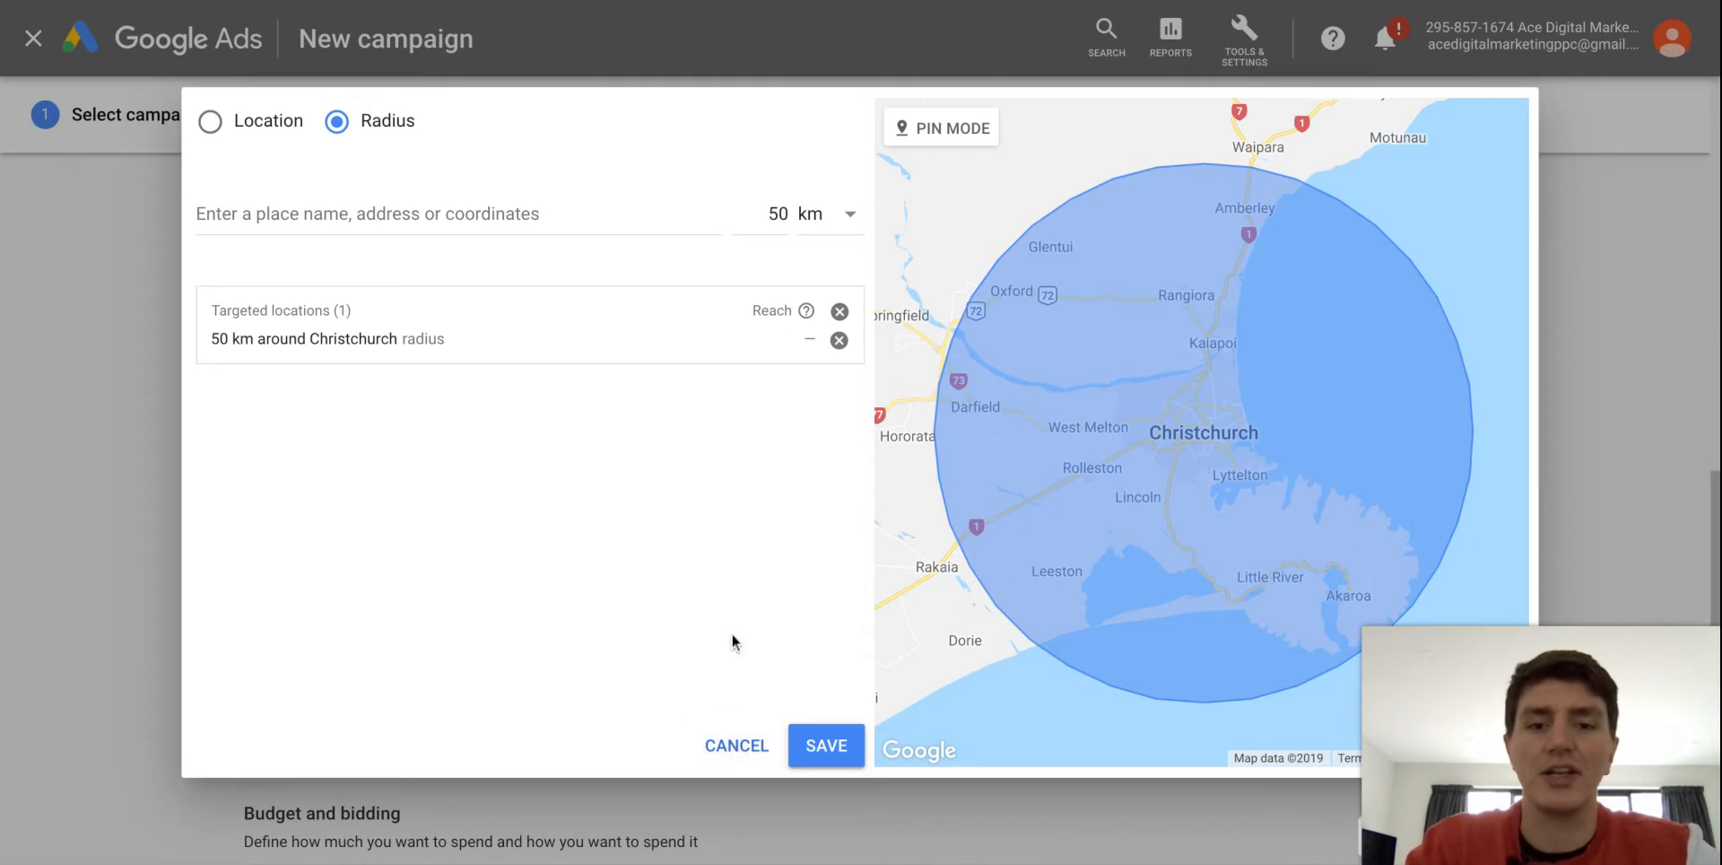
Add a 50 km radius around Napier to the targeted locations
{"action": "left_click", "coordinate": [364, 209]}
{"action": "type", "text": "Napier"}
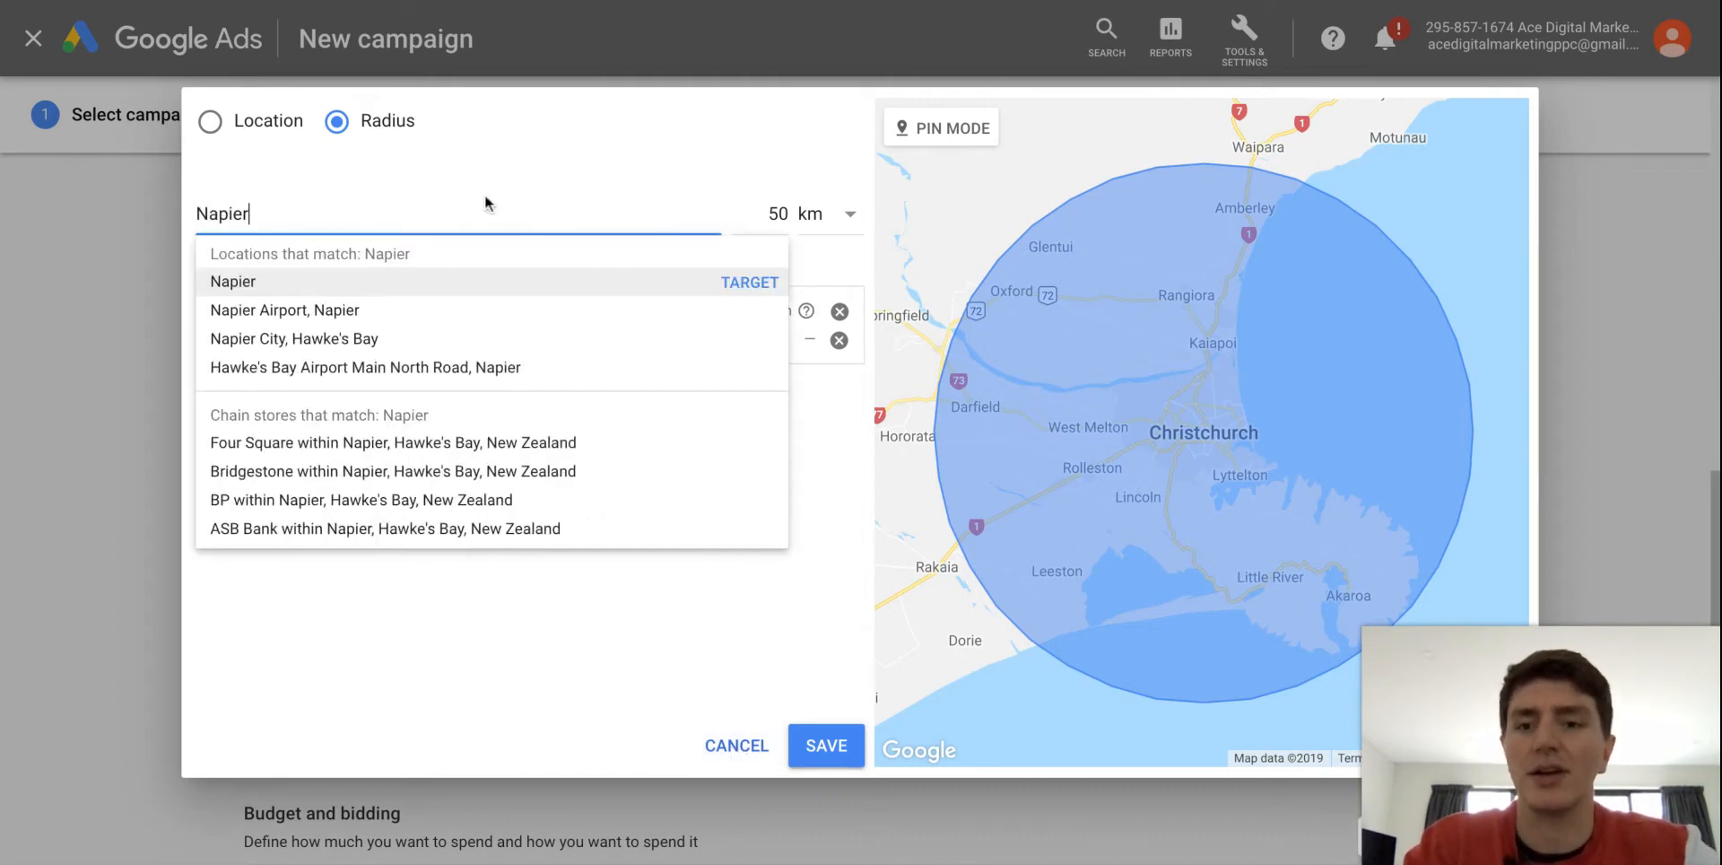
{"action": "left_click", "coordinate": [744, 284]}
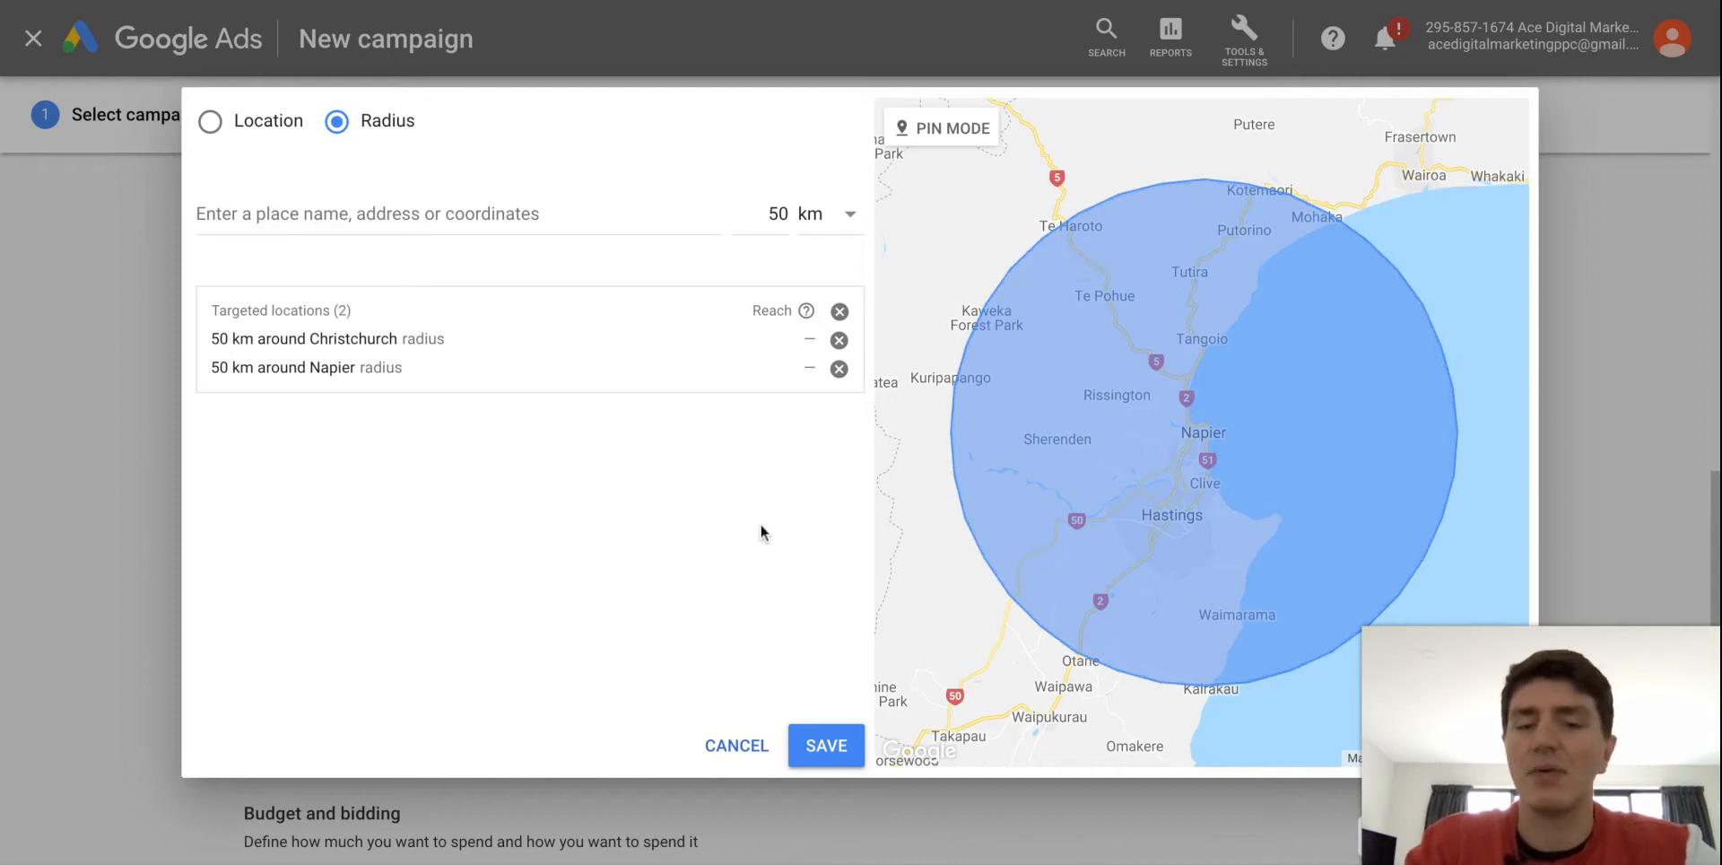
Remove the Napier and Christchurch radius targets and cancel the advanced location search
{"action": "left_click", "coordinate": [838, 368]}
{"action": "left_click", "coordinate": [838, 340]}
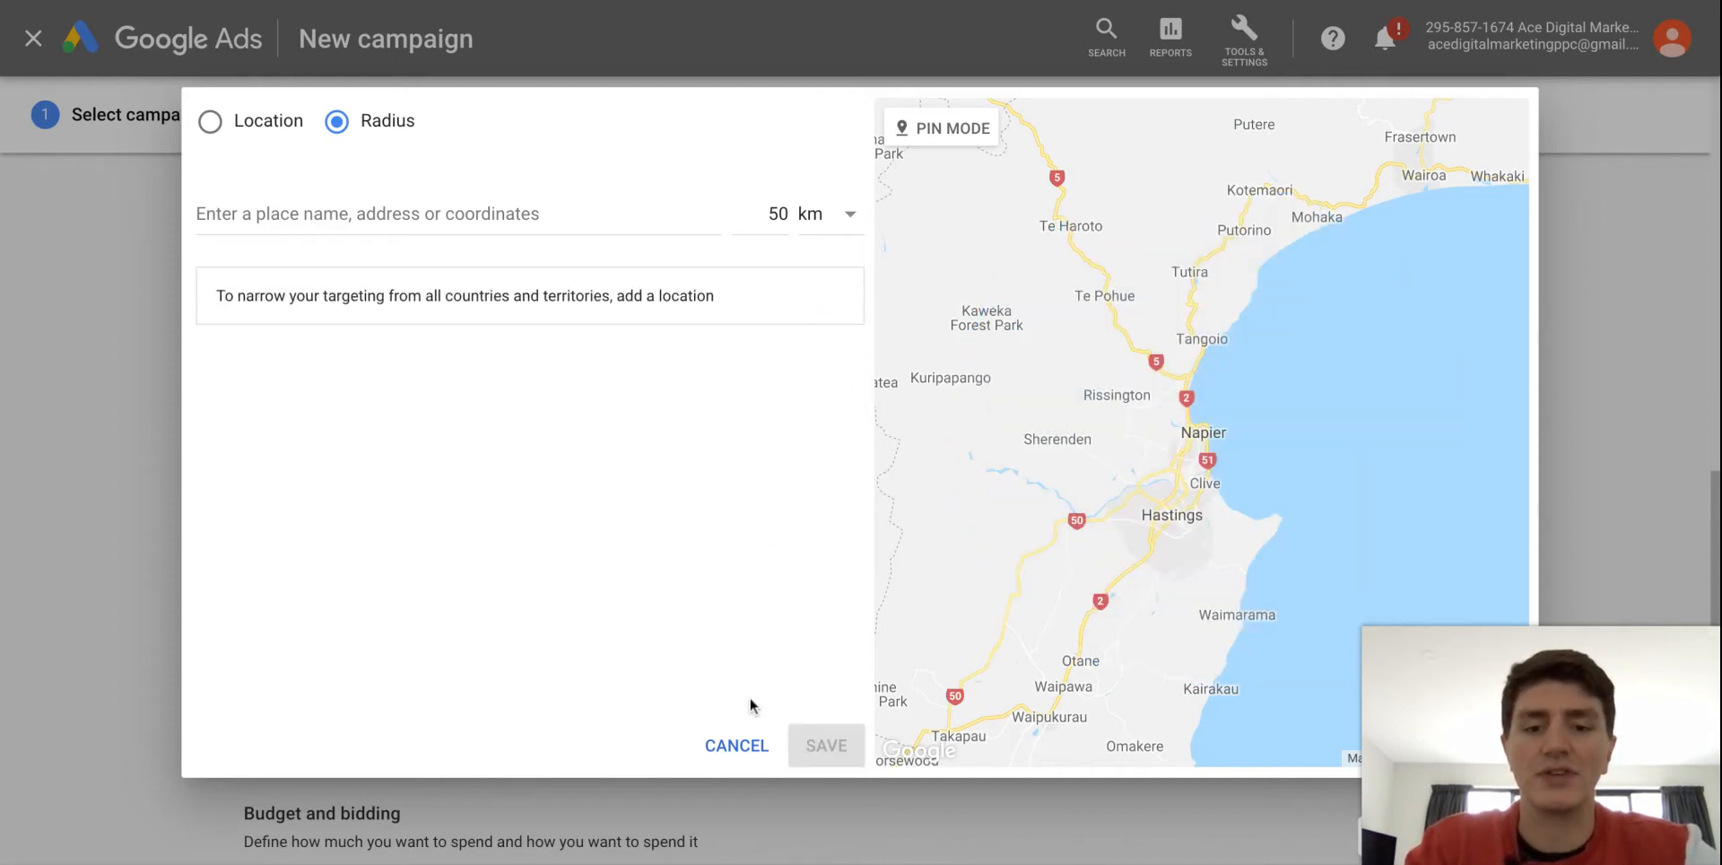
{"action": "left_click", "coordinate": [737, 746]}
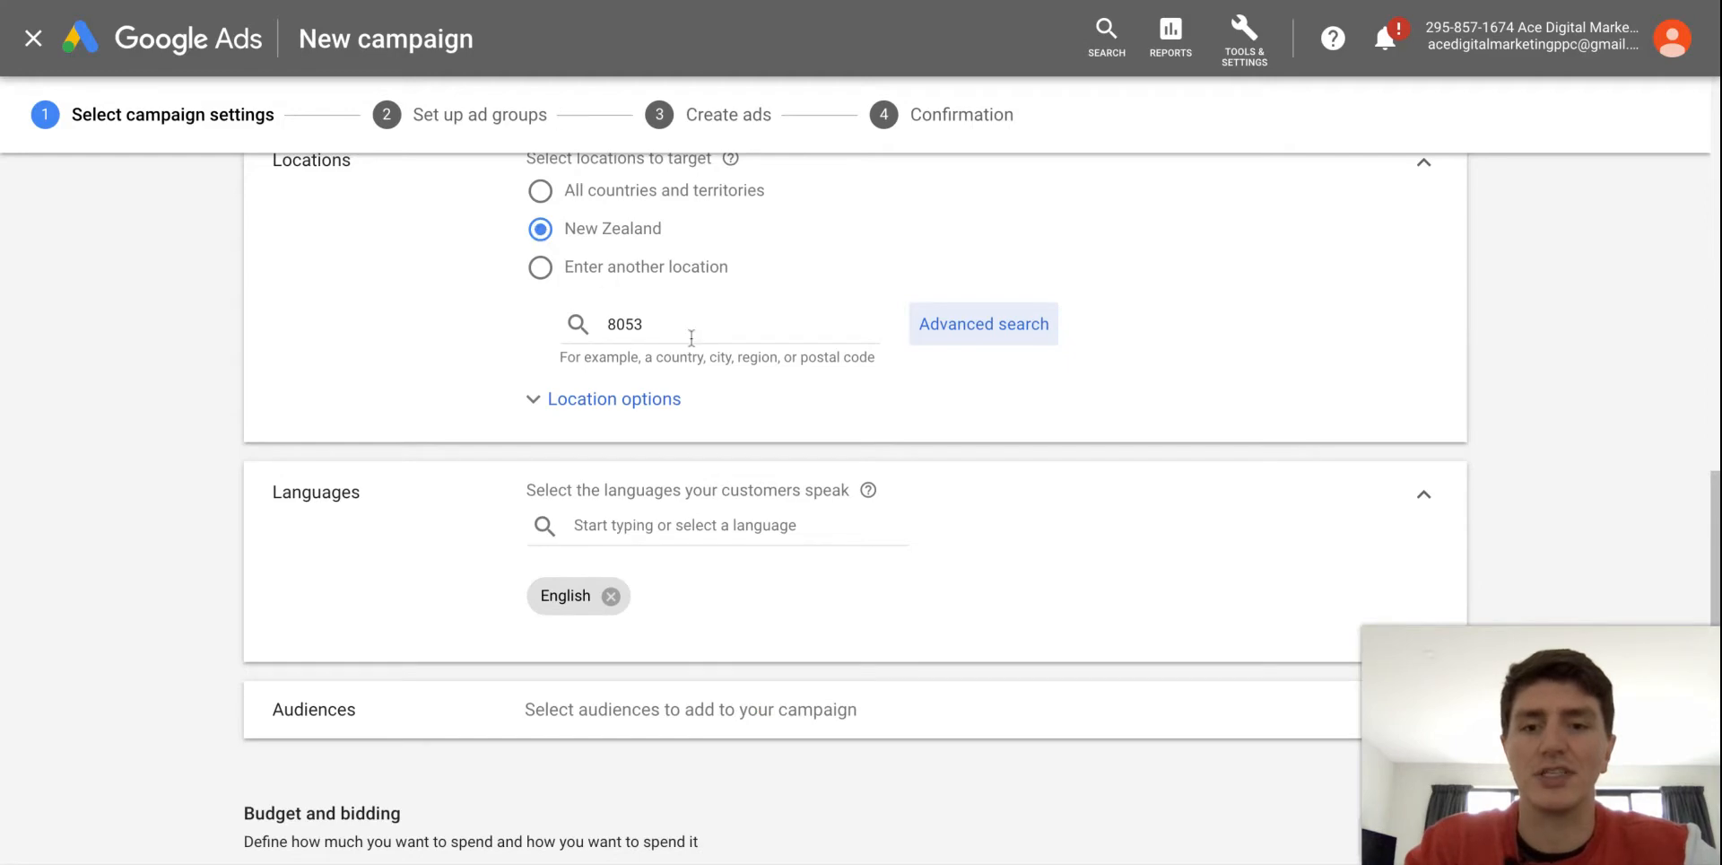
Clear the postal code from the location search field
{"action": "left_click", "coordinate": [683, 338]}
{"action": "key", "text": "BackSpace"}
{"action": "key", "text": "BackSpace"}
{"action": "key", "text": "BackSpace"}
{"action": "key", "text": "BackSpace"}
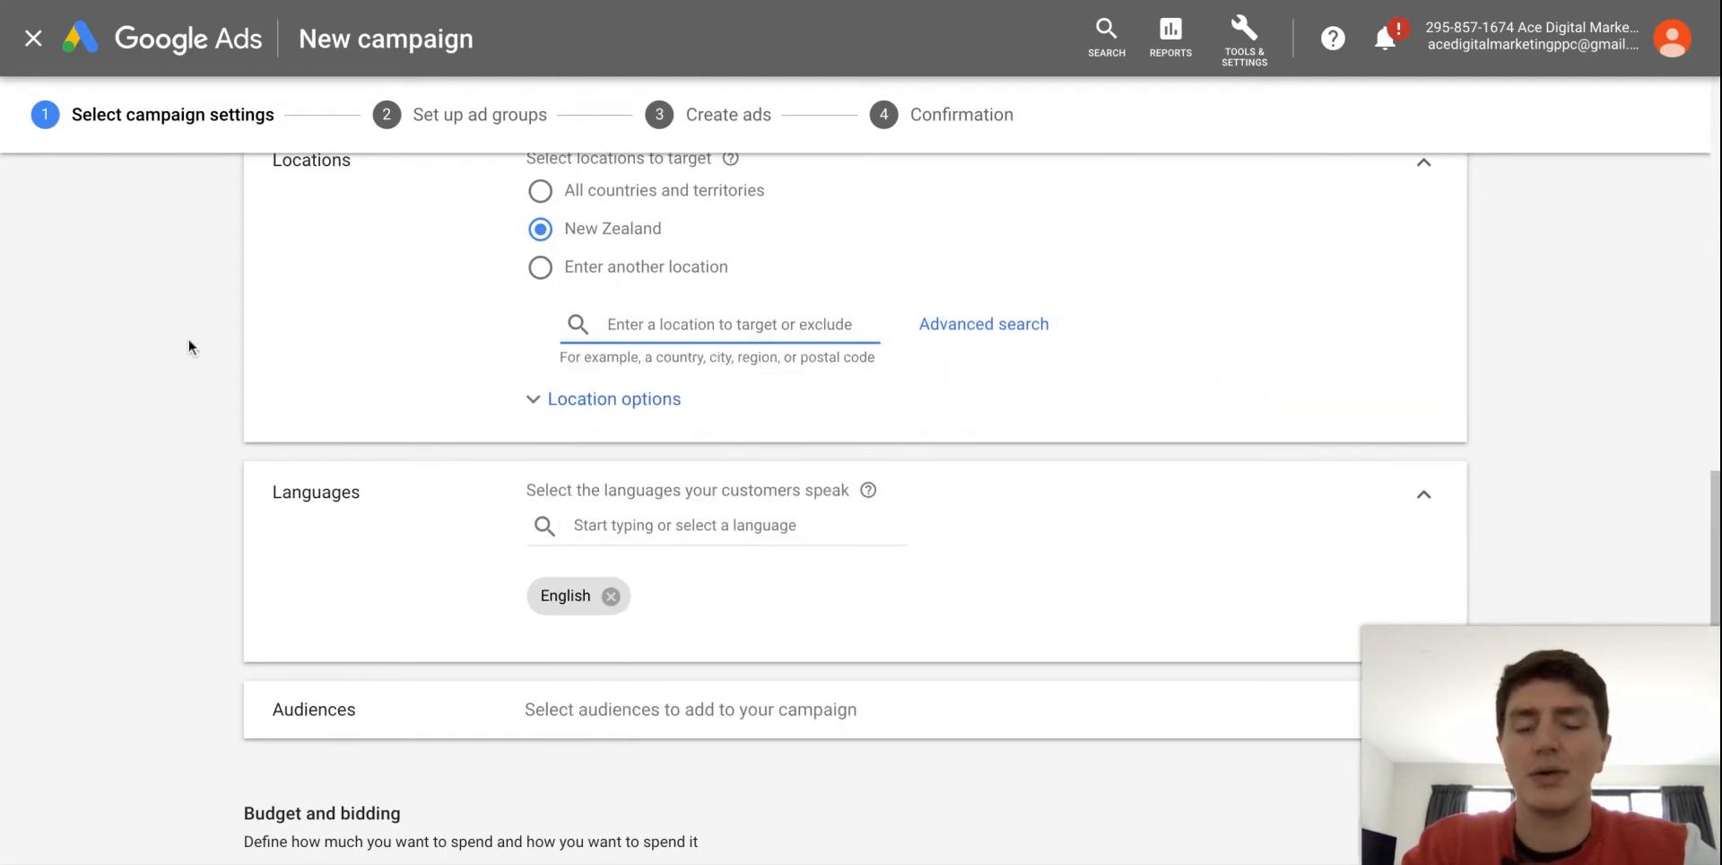
{"action": "left_click", "coordinate": [185, 350]}
Expand the location options and try targeting "People in or regularly in your targeted locations", returning to the recommended option that includes people showing interest
{"action": "left_click", "coordinate": [634, 399]}
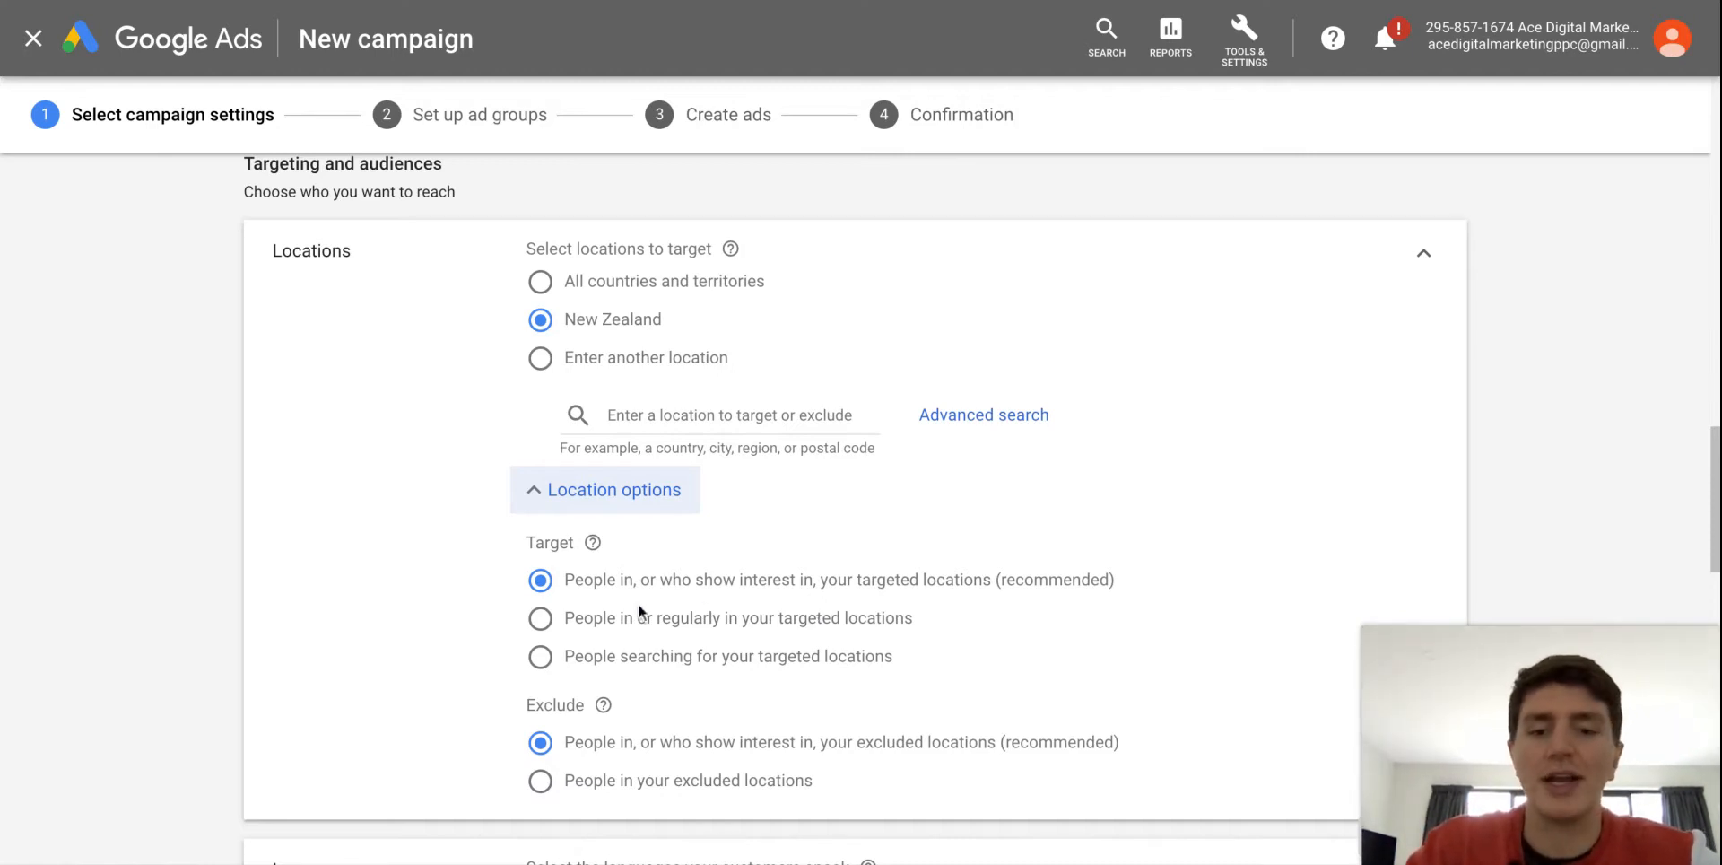
{"action": "left_click", "coordinate": [559, 625]}
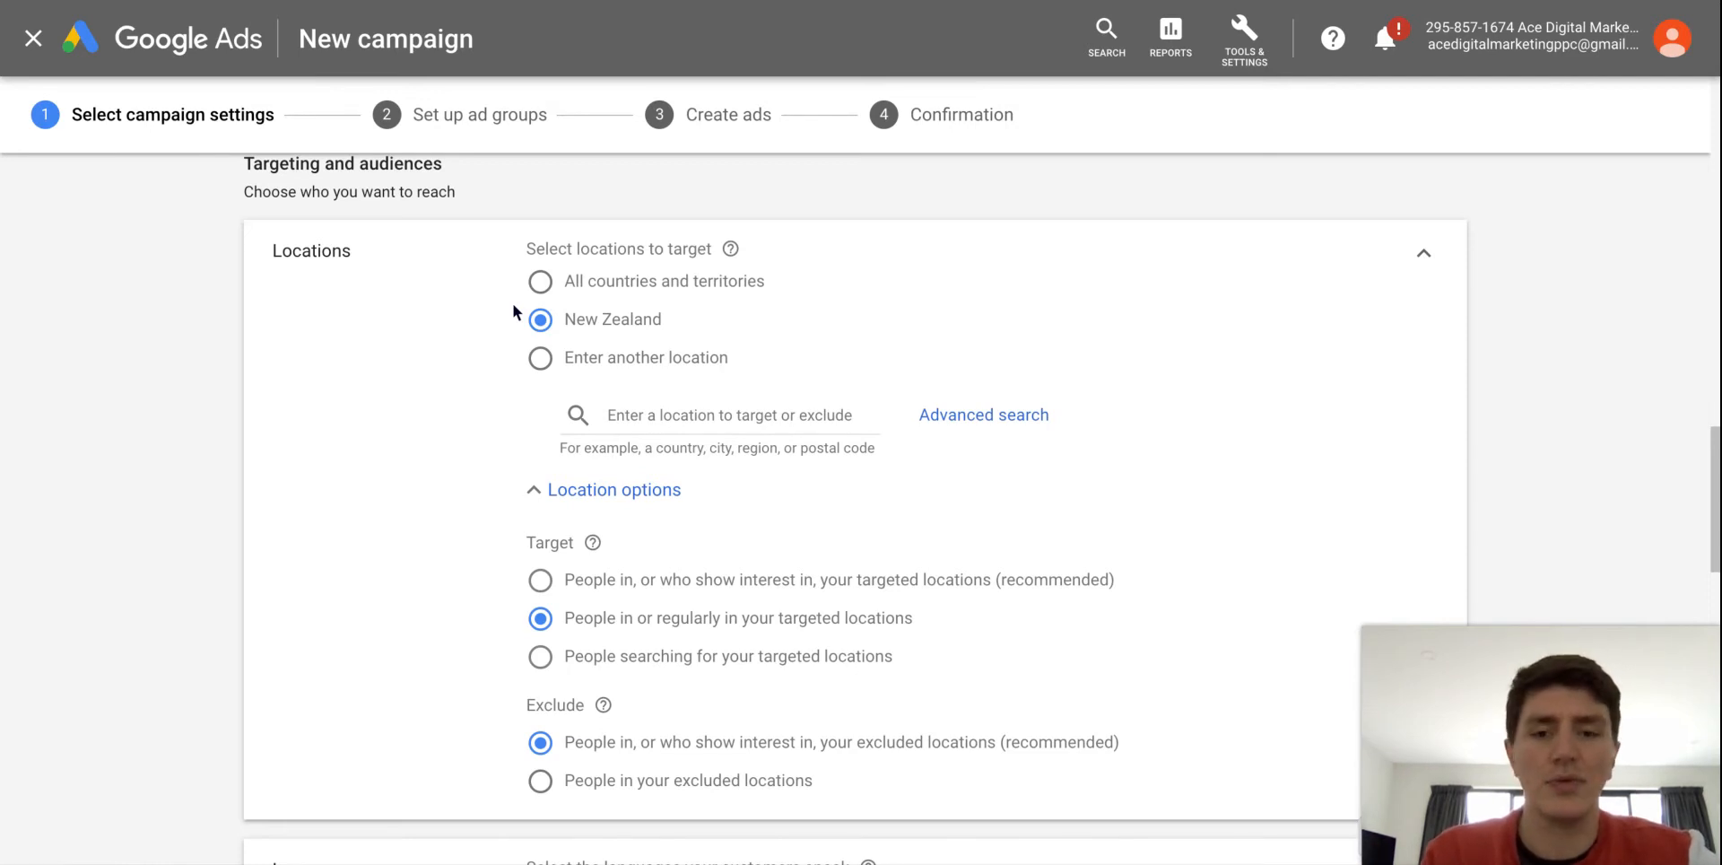
{"action": "left_click", "coordinate": [540, 580]}
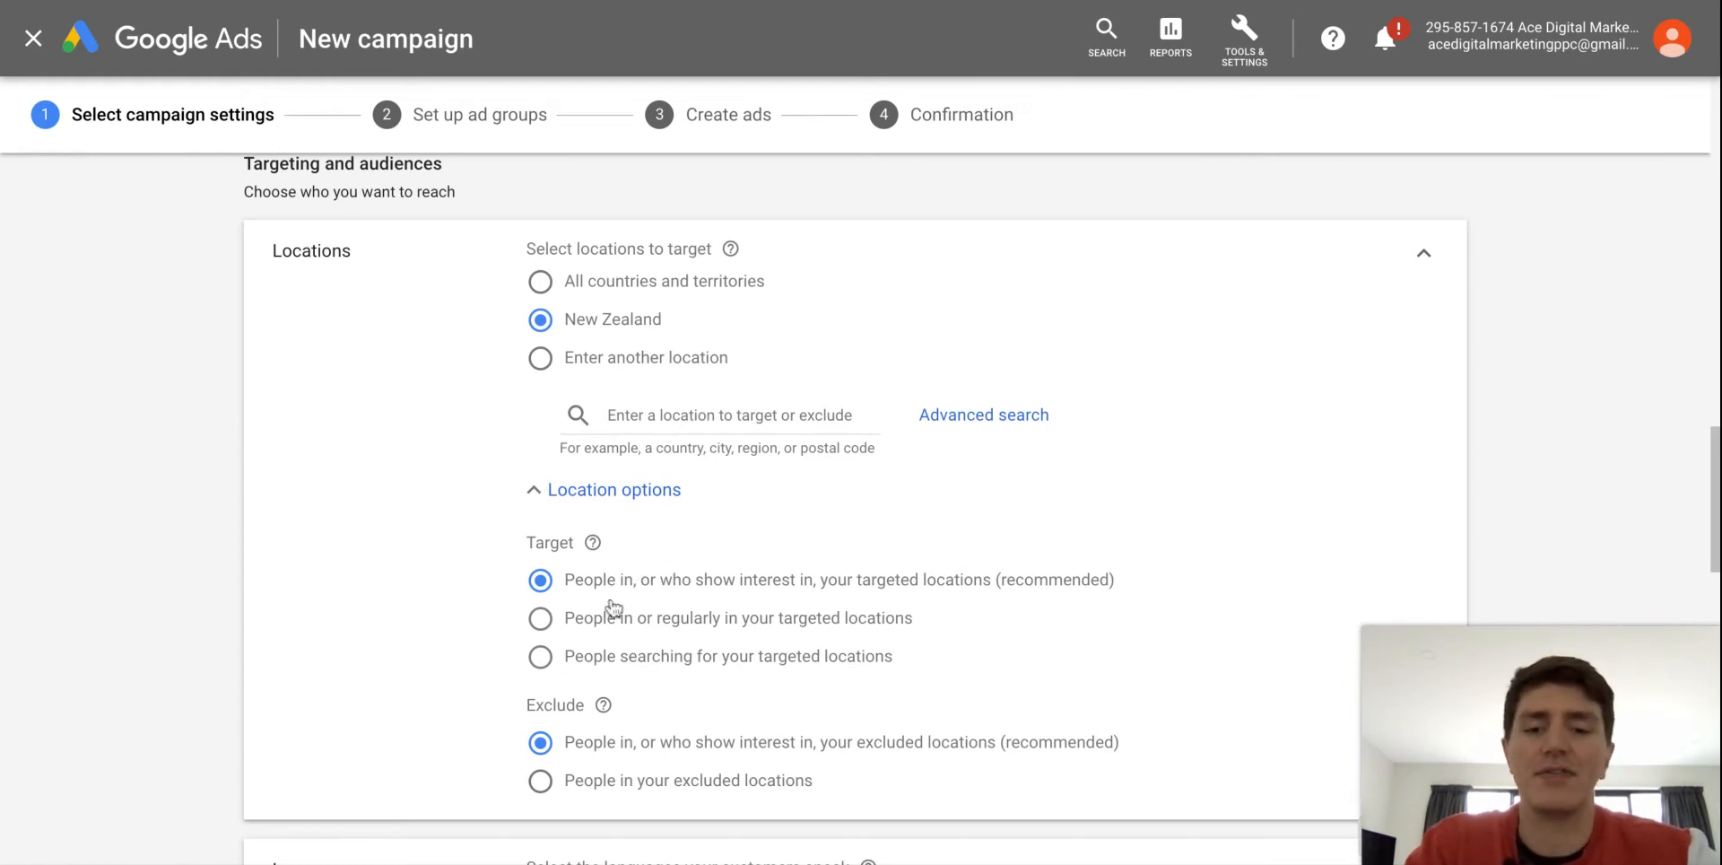
{"action": "left_click", "coordinate": [544, 628]}
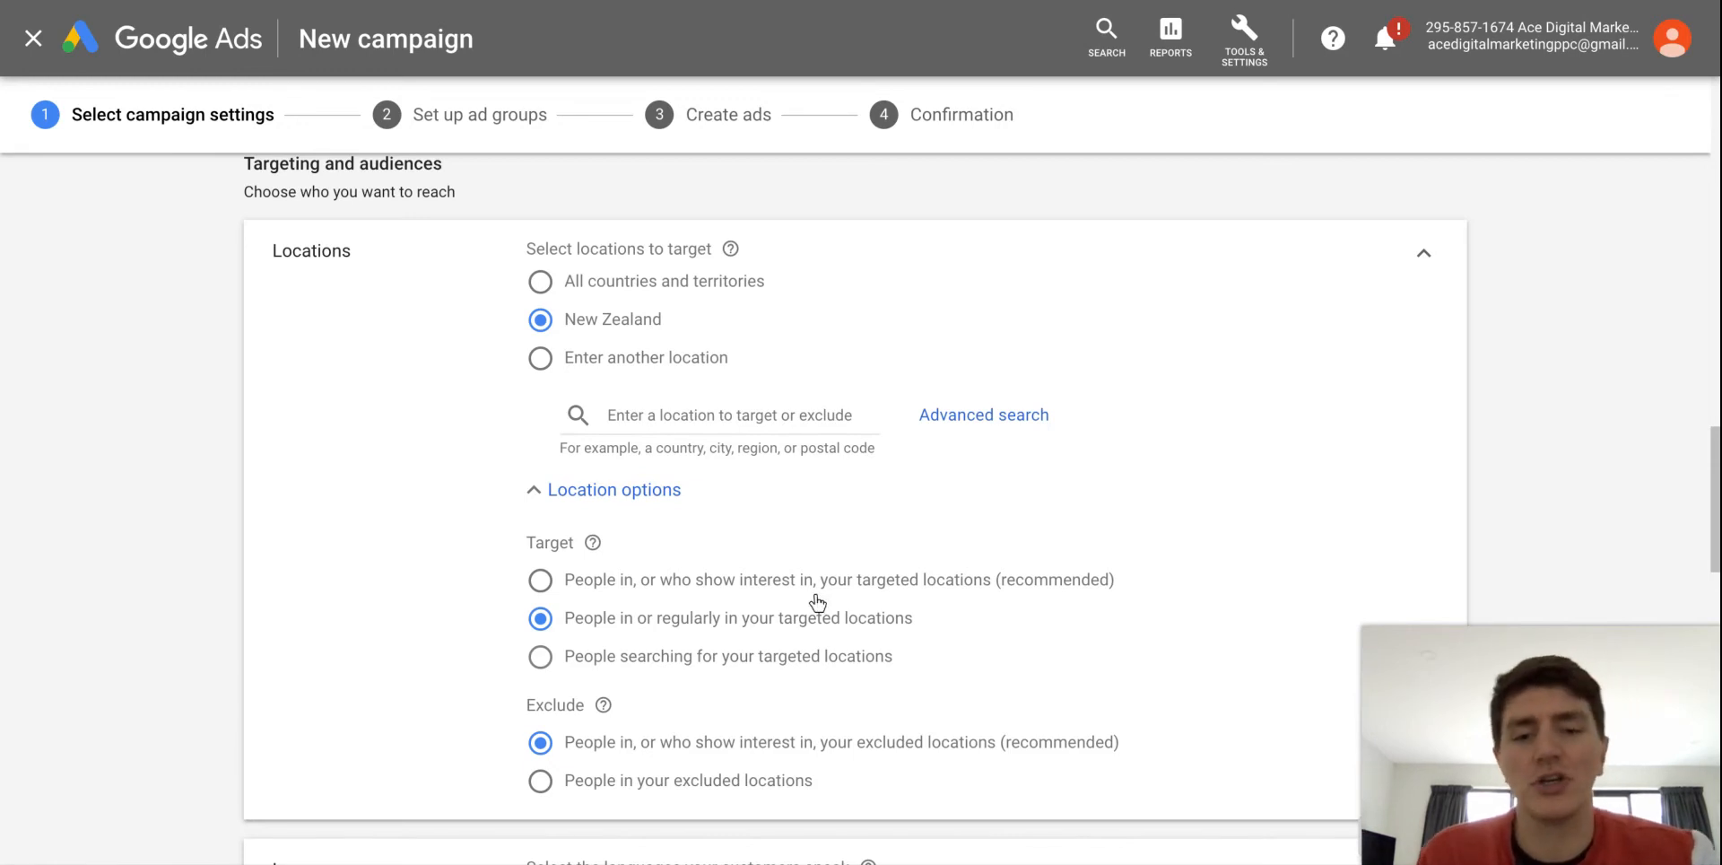
{"action": "left_click", "coordinate": [639, 581]}
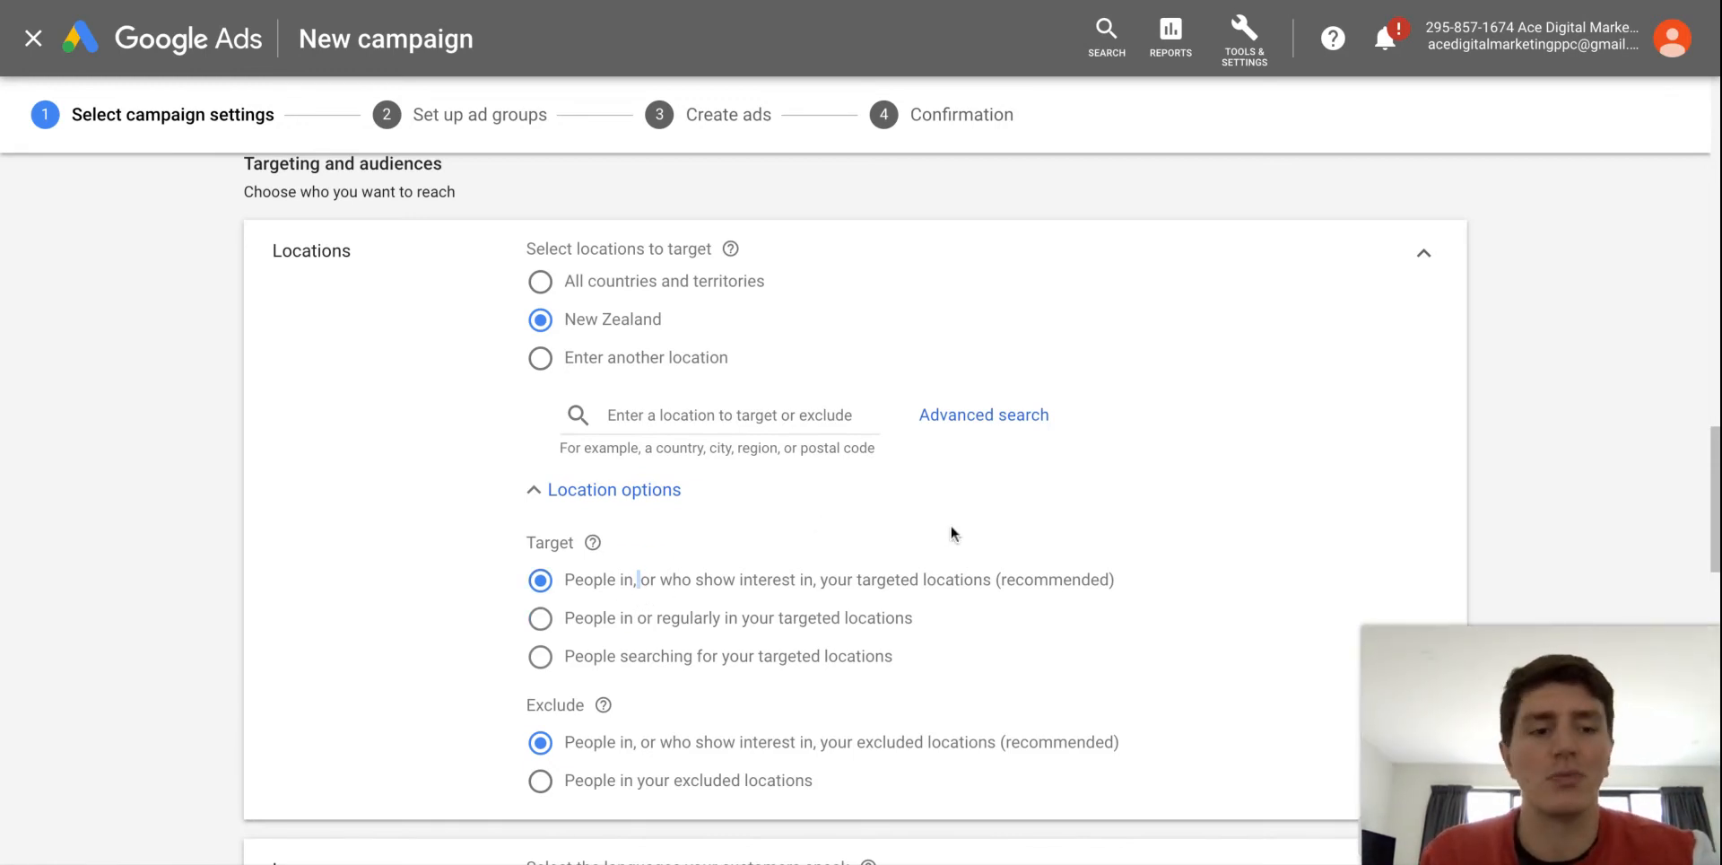
Exclude the Southland, New Zealand region from the campaign's locations
{"action": "scroll", "coordinate": [929, 594], "scroll_direction": "down", "scroll_amount": 1}
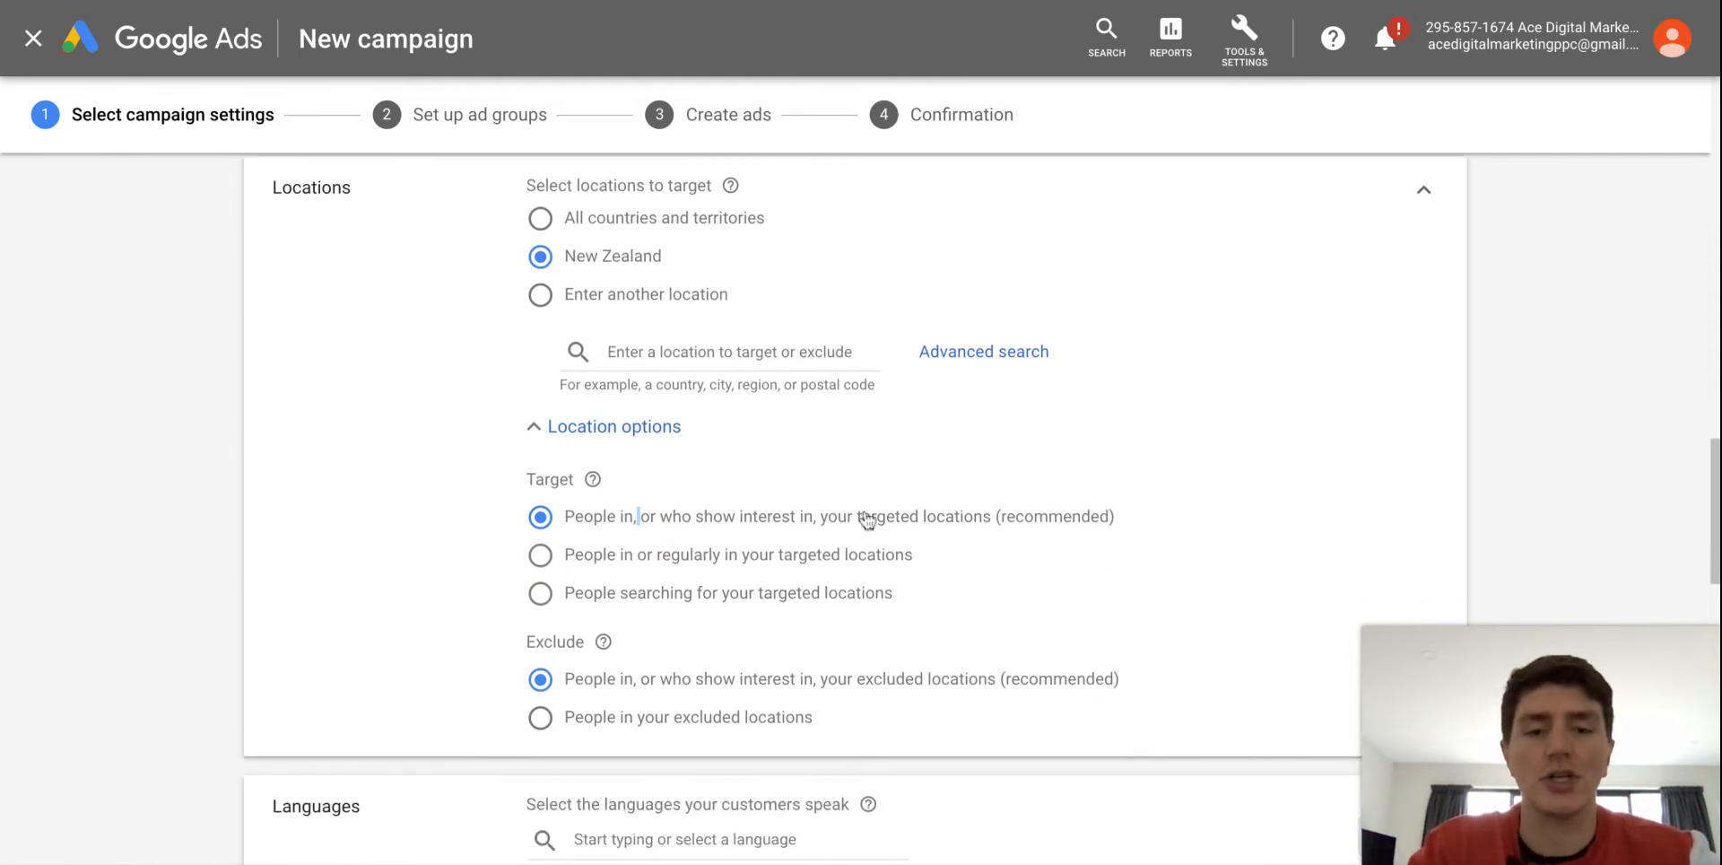
{"action": "scroll", "coordinate": [824, 457], "scroll_direction": "down", "scroll_amount": 2}
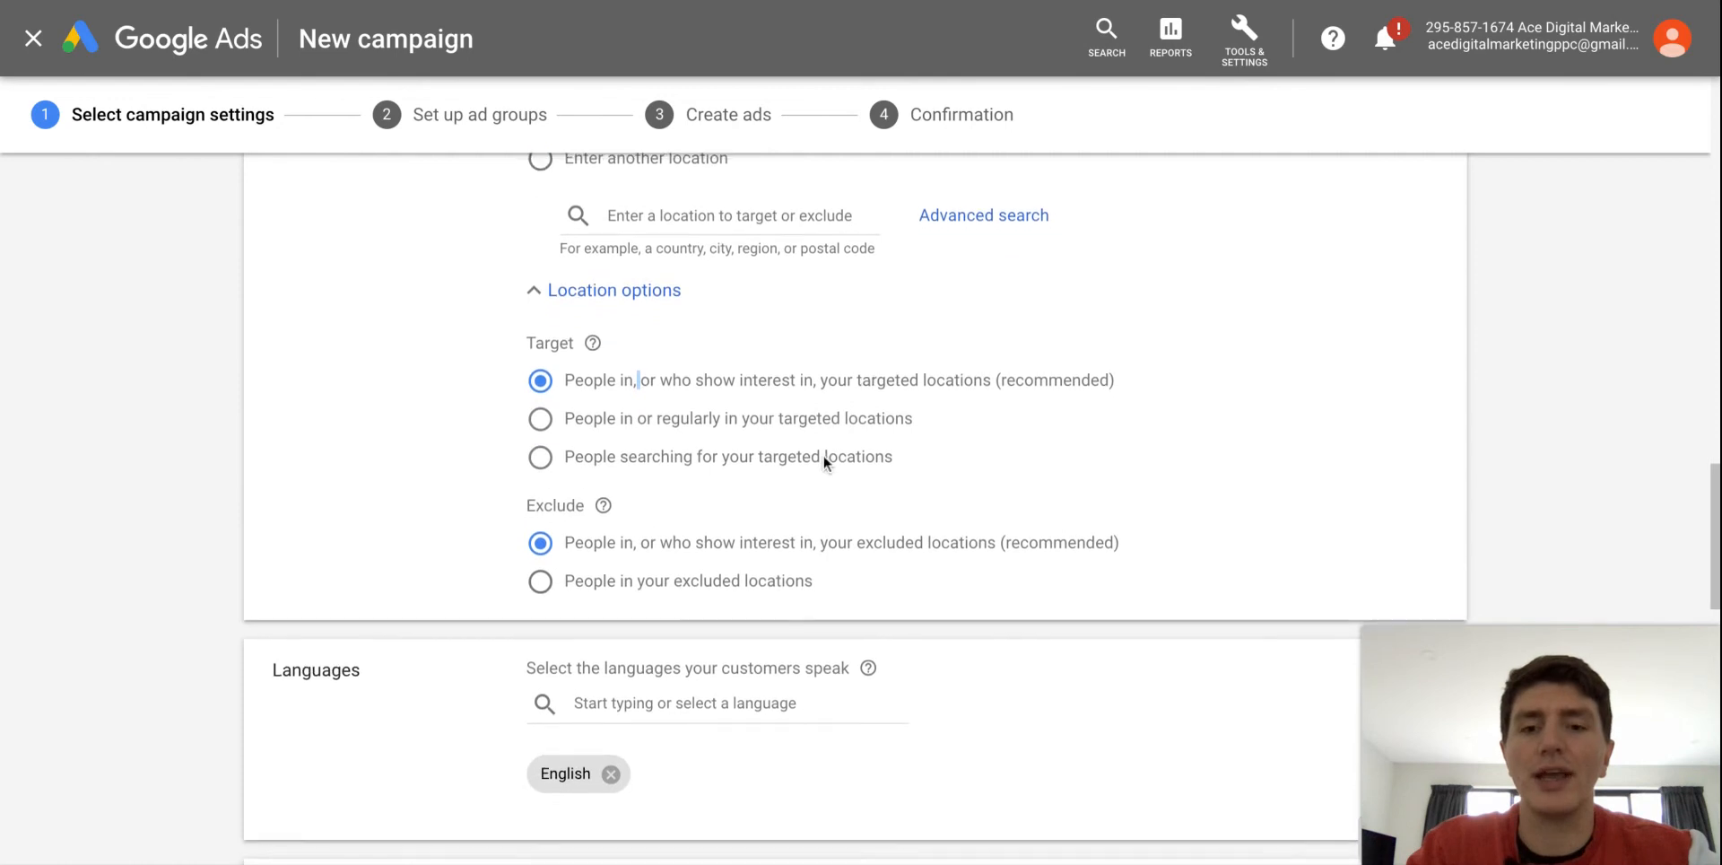
{"action": "scroll", "coordinate": [824, 455], "scroll_direction": "up", "scroll_amount": 2}
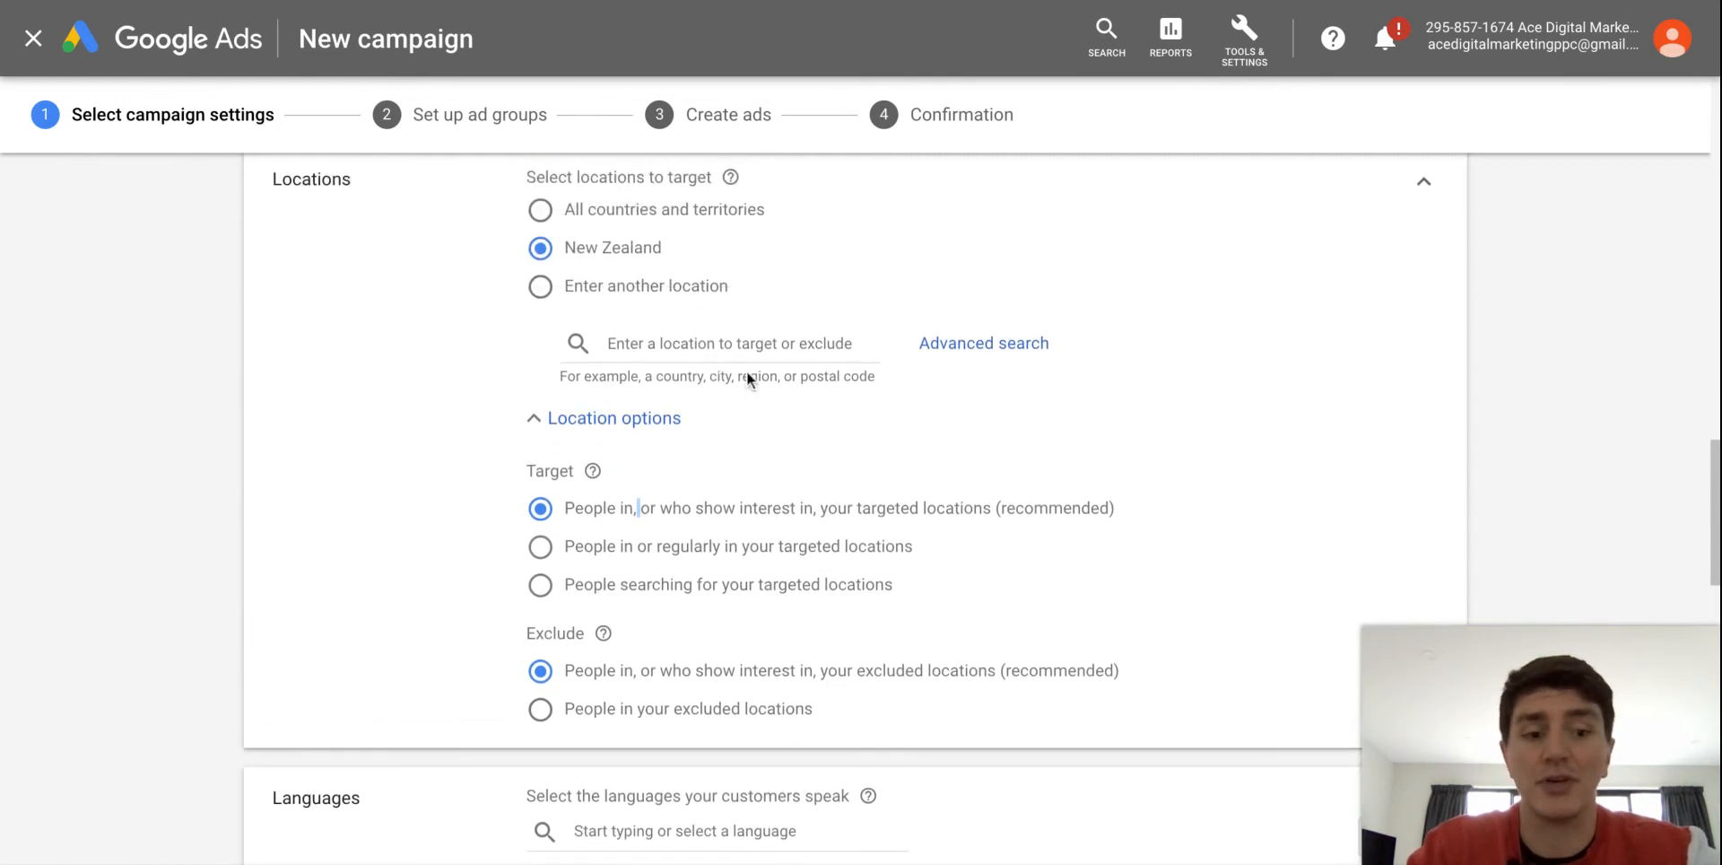
{"action": "left_click", "coordinate": [692, 342]}
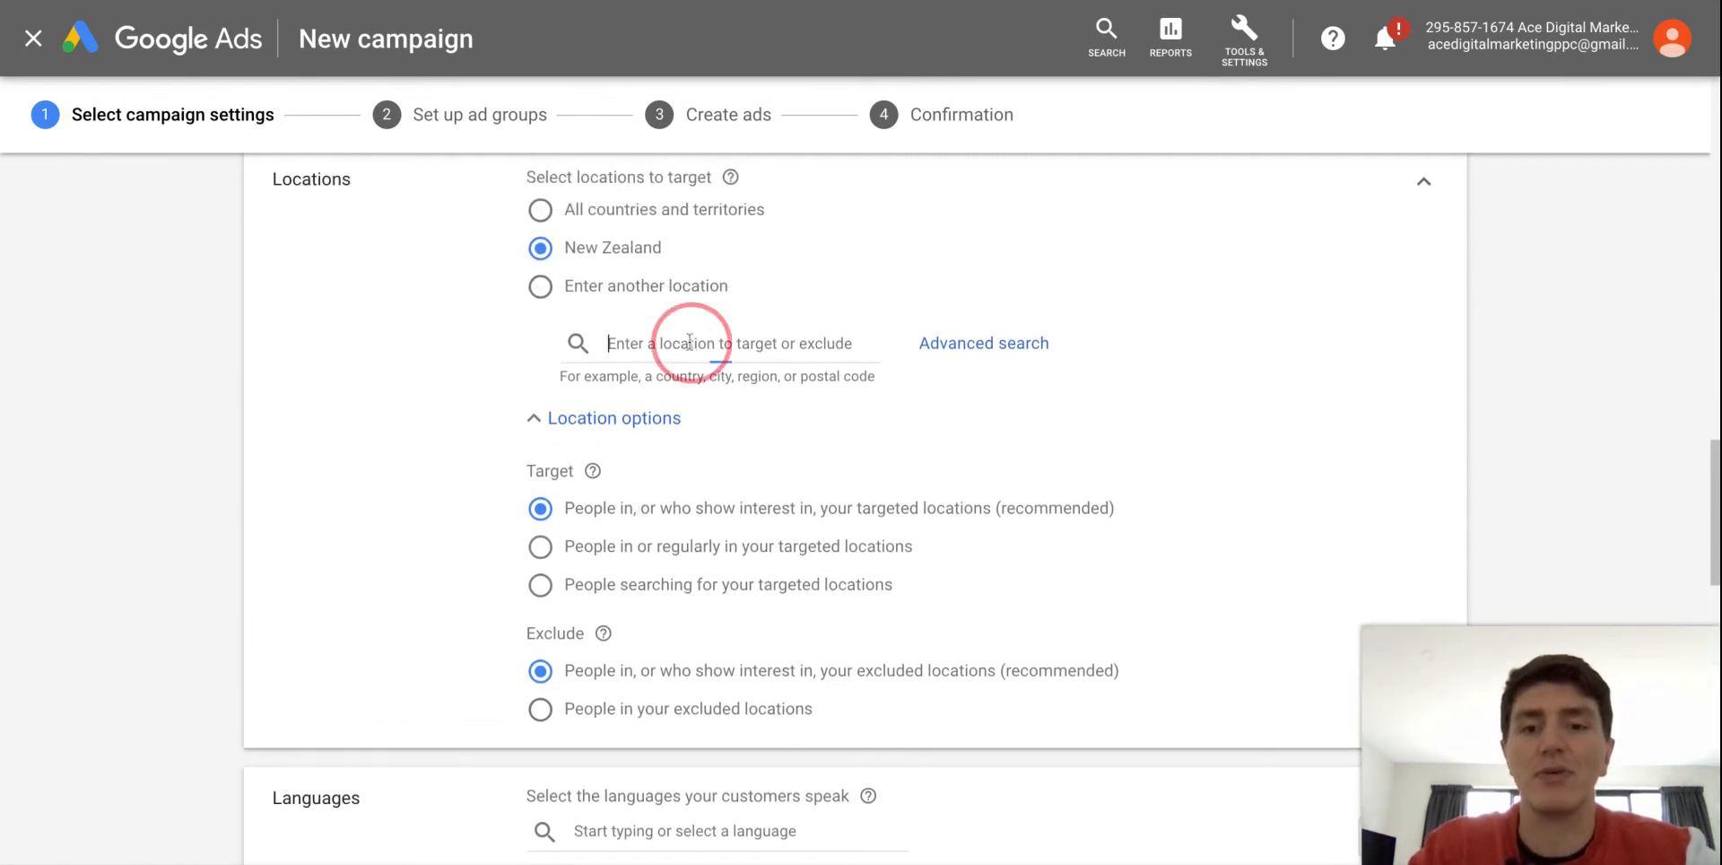
{"action": "type", "text": "Southland"}
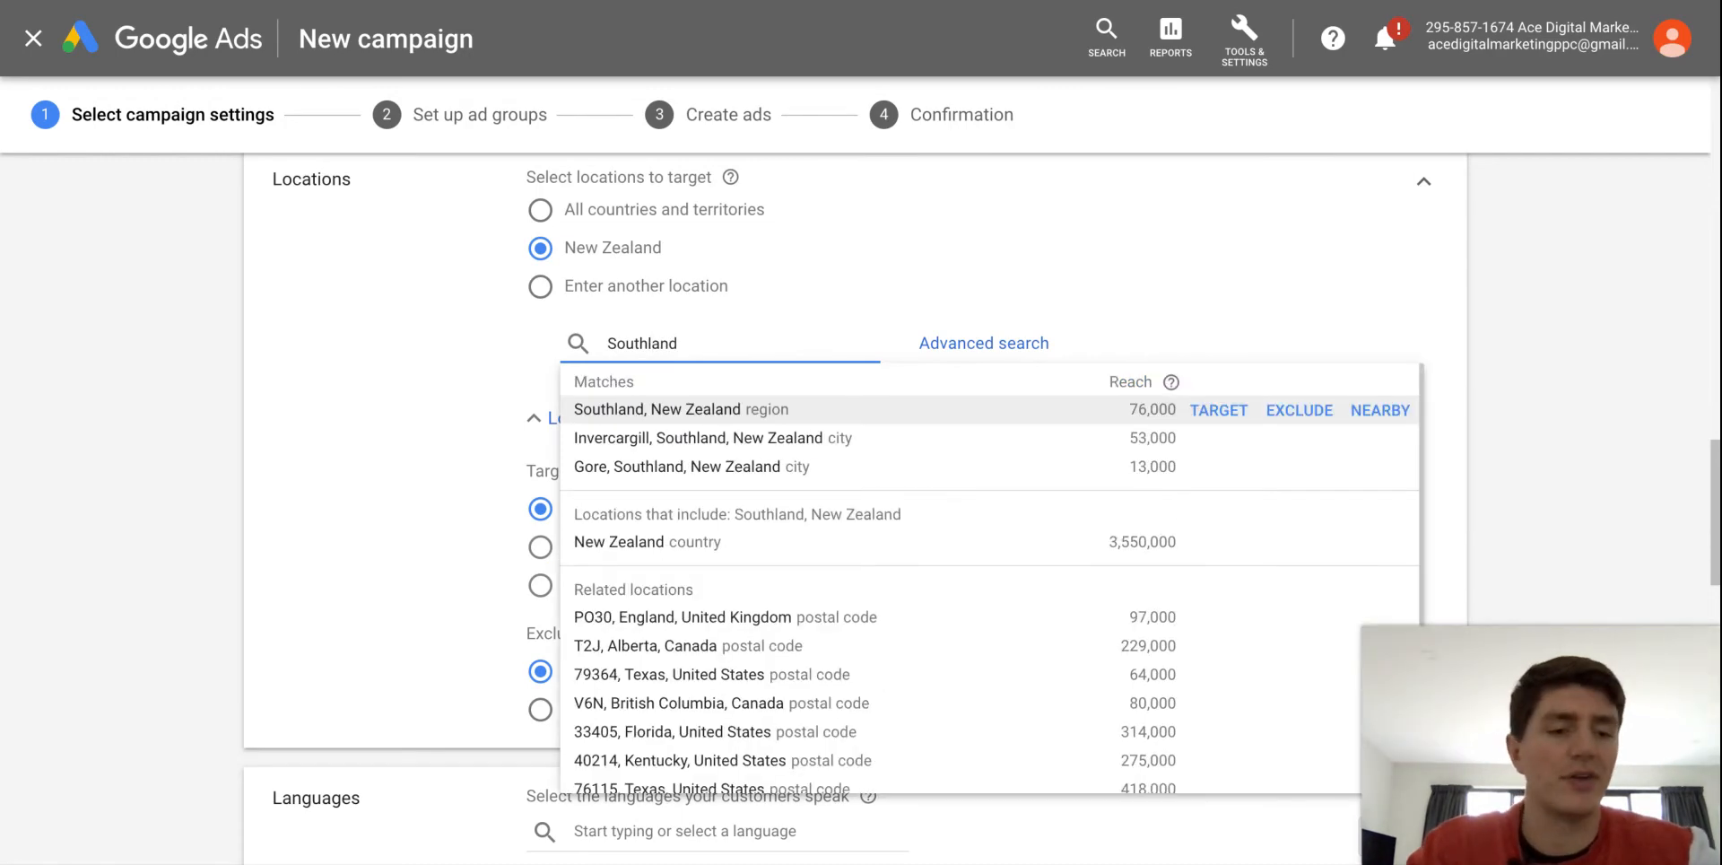
{"action": "left_click", "coordinate": [1300, 417]}
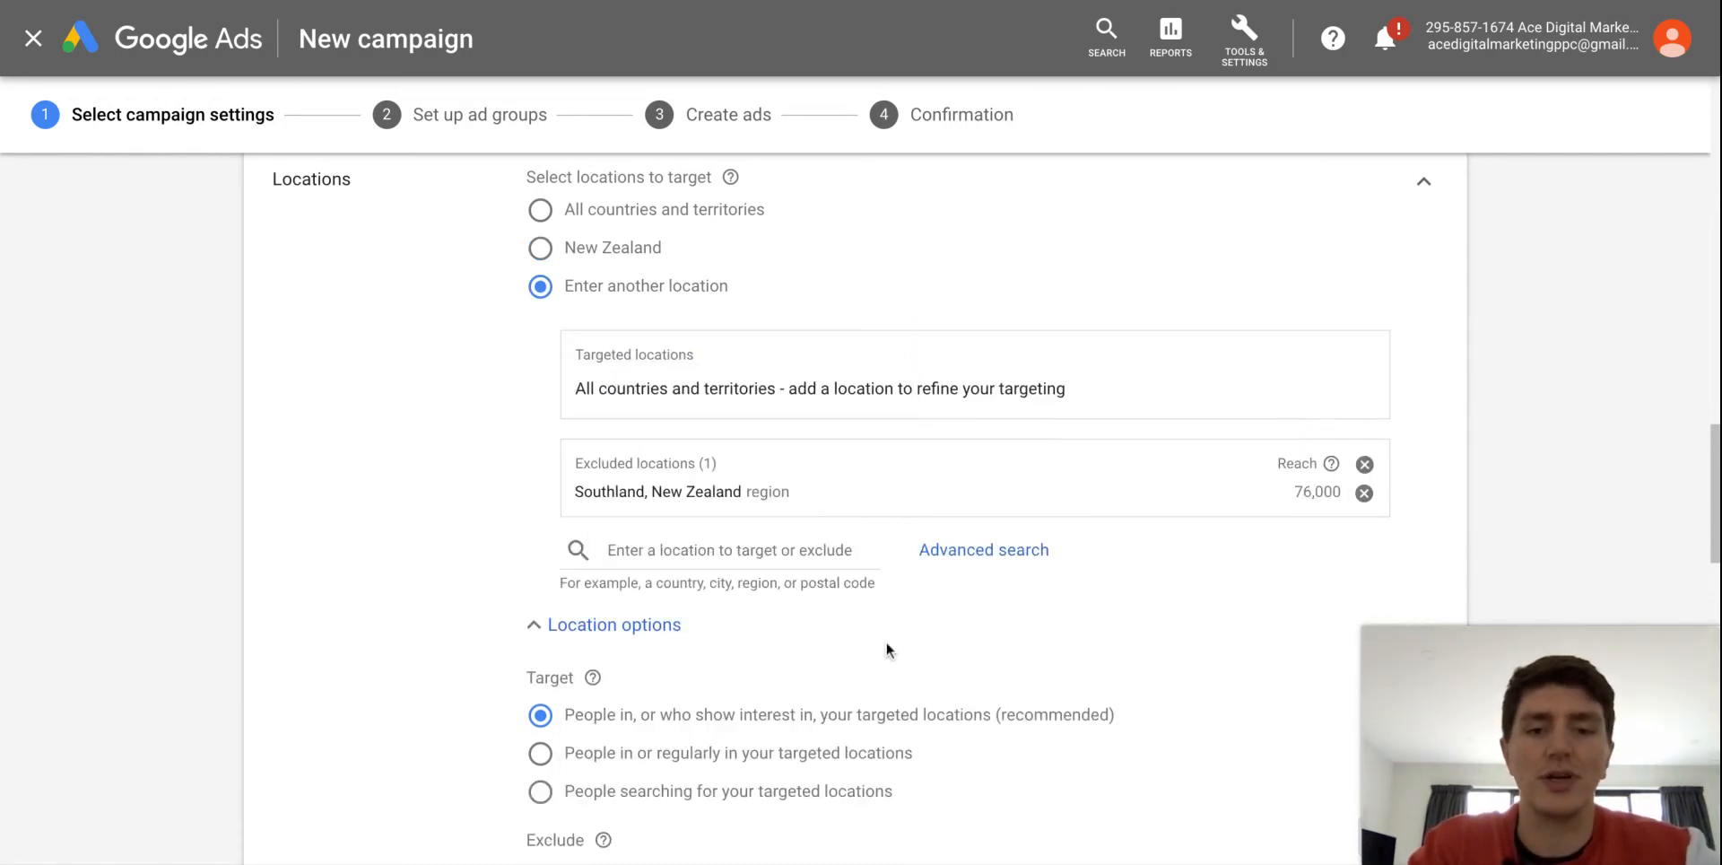
Set the location target option to "People in or regularly in your targeted locations"
{"action": "scroll", "coordinate": [886, 637], "scroll_direction": "down", "scroll_amount": 2}
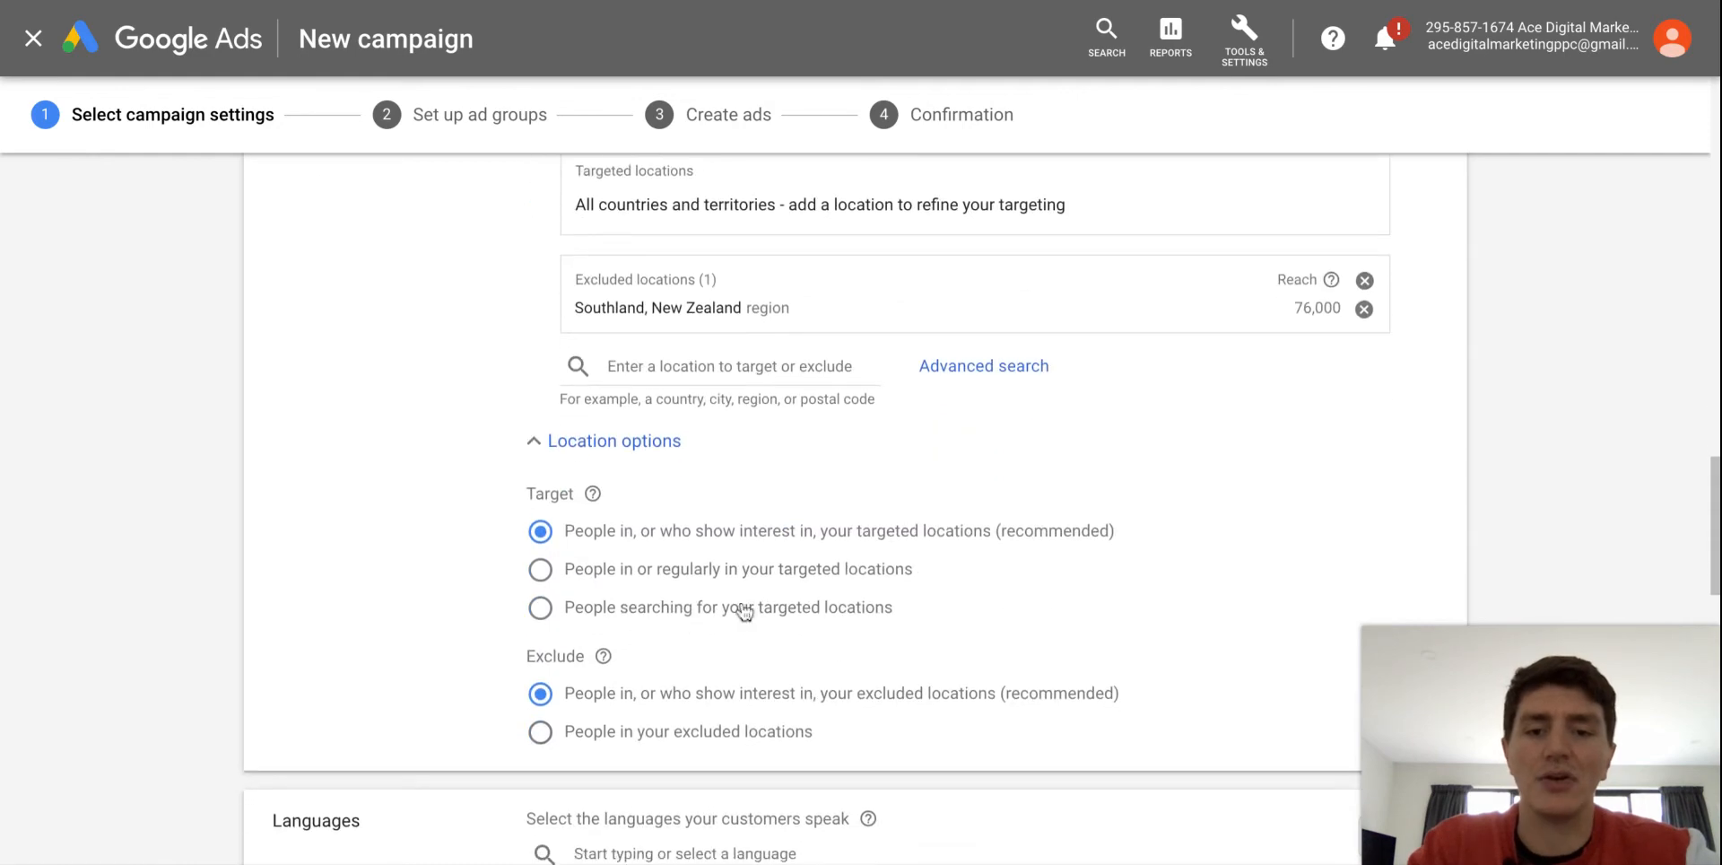
{"action": "left_click", "coordinate": [600, 569]}
{"action": "scroll", "coordinate": [879, 601], "scroll_direction": "up", "scroll_amount": 1}
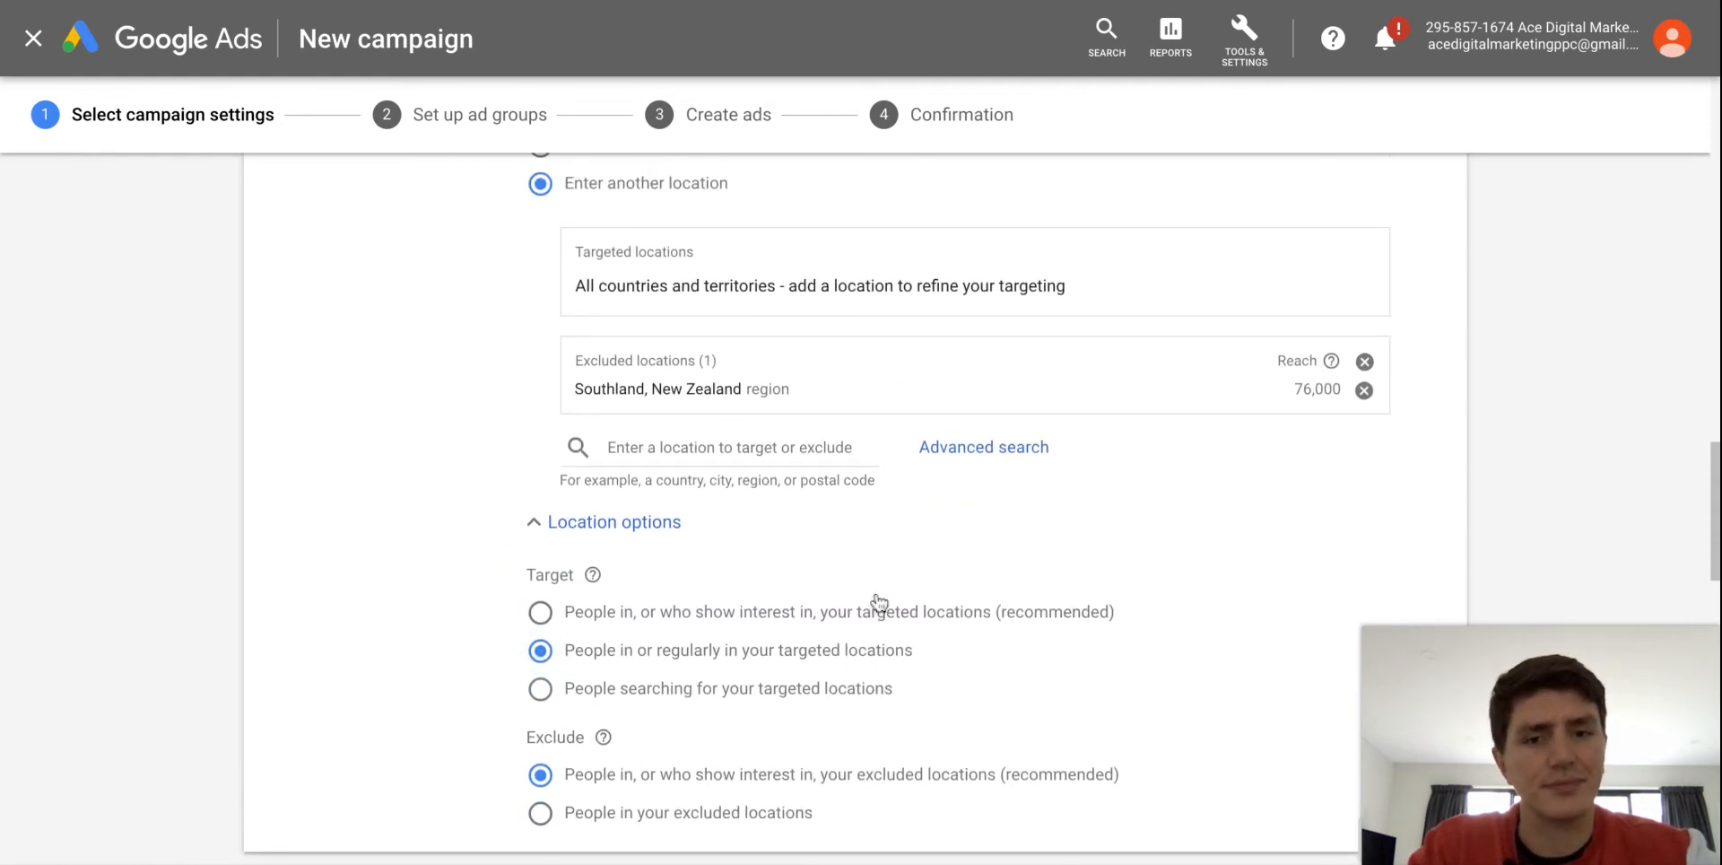
Search for New Zealand and add the country as a targeted location alongside the excluded Southland region
{"action": "scroll", "coordinate": [879, 601], "scroll_direction": "up", "scroll_amount": 2}
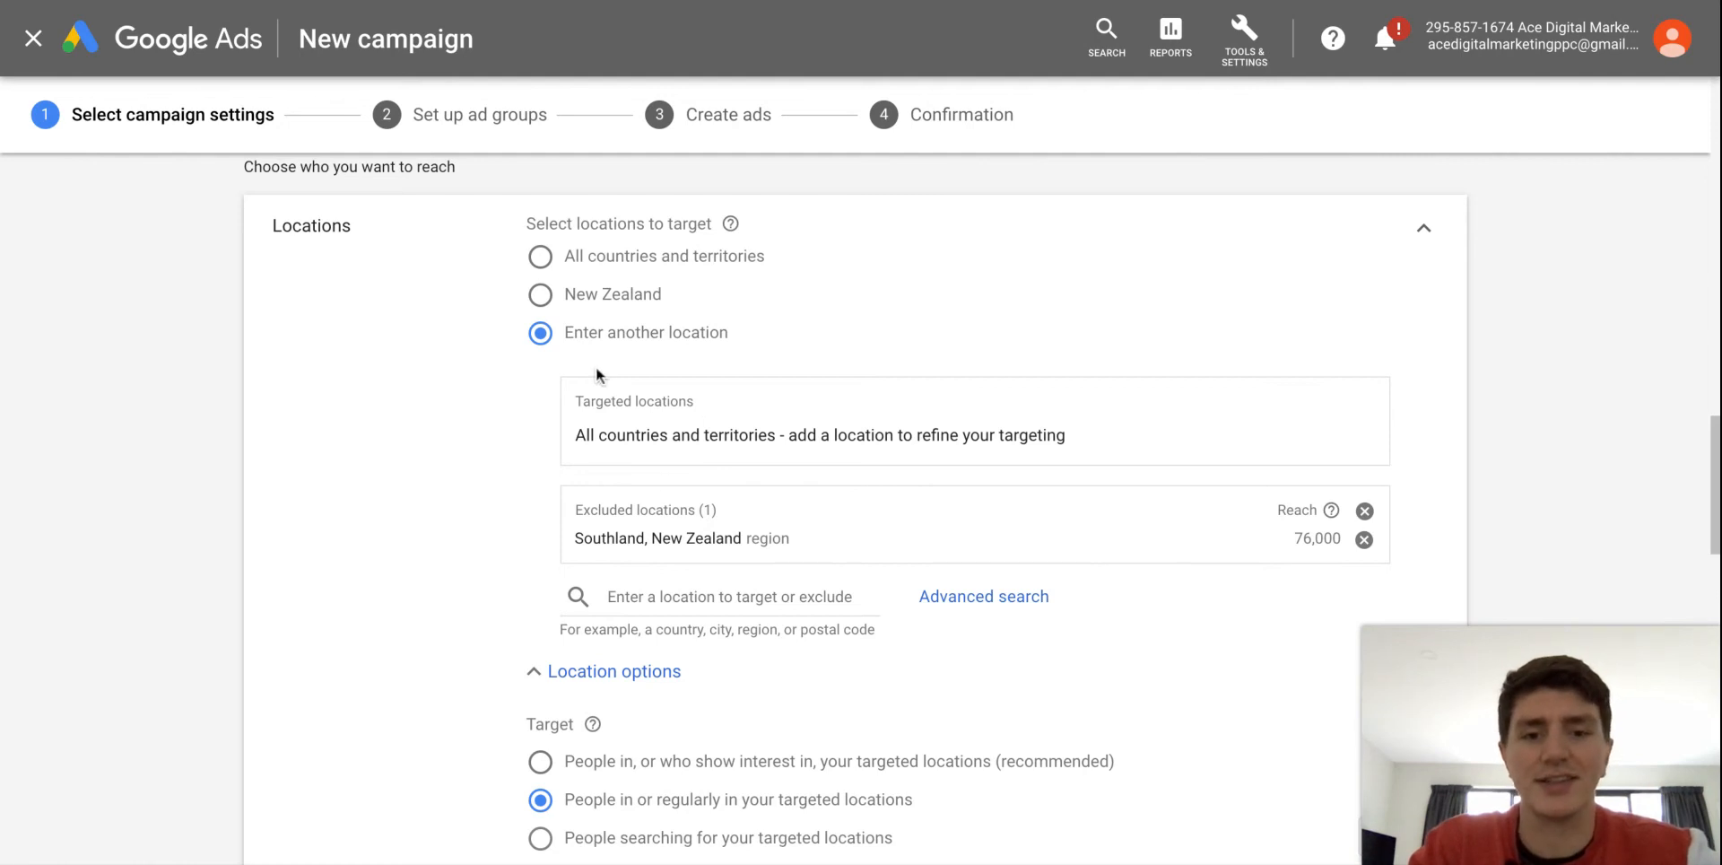
{"action": "left_click", "coordinate": [539, 300]}
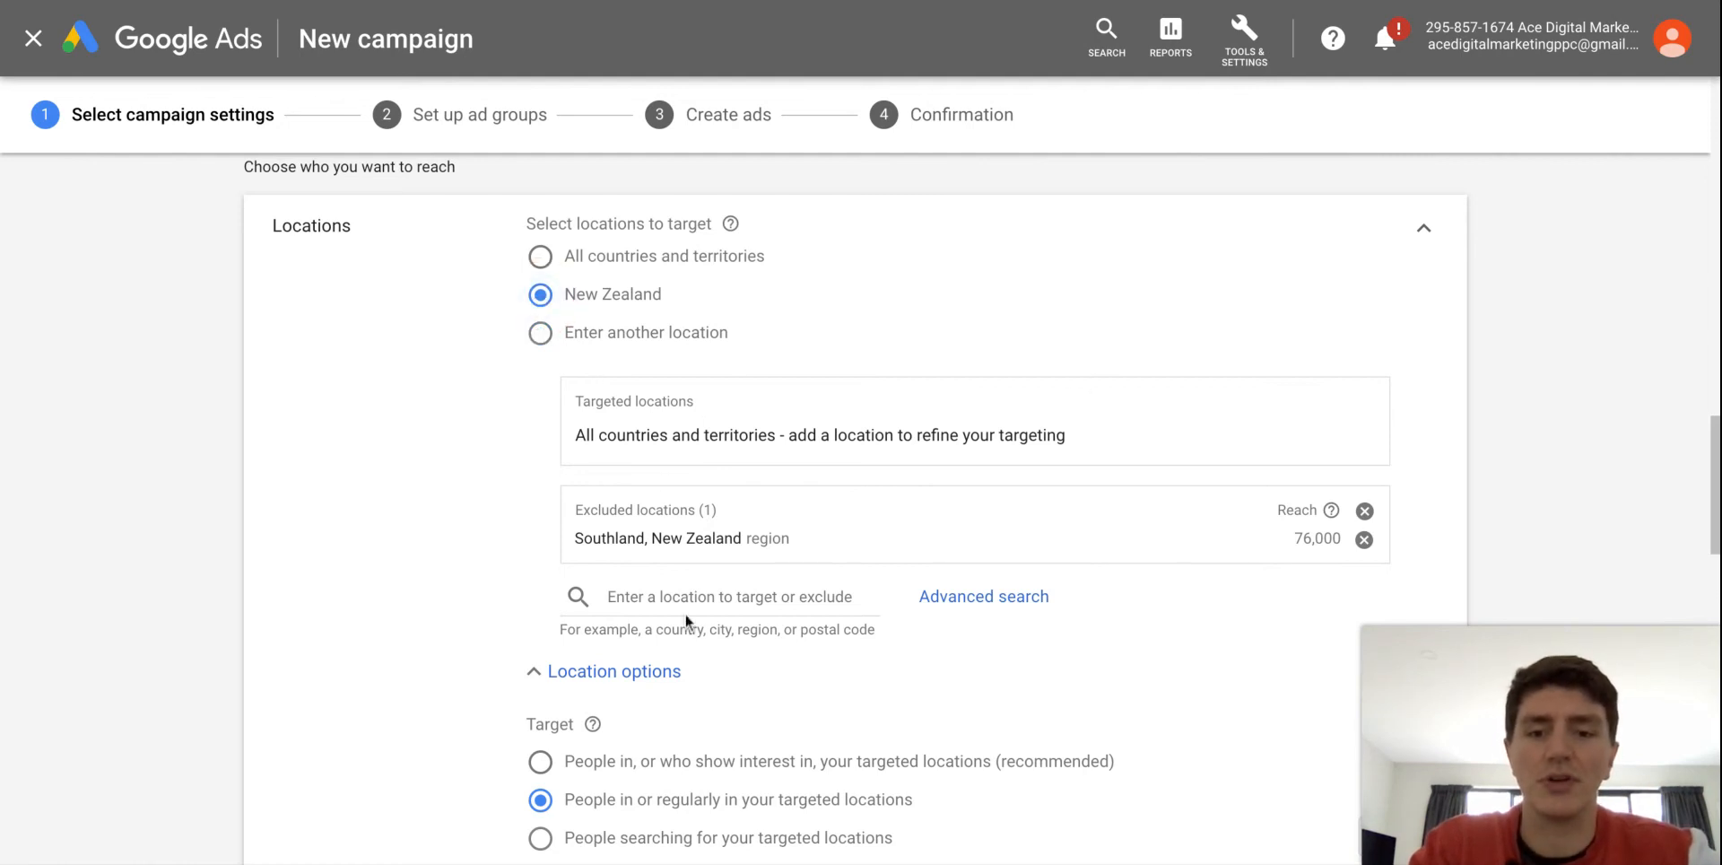
{"action": "left_click", "coordinate": [663, 590]}
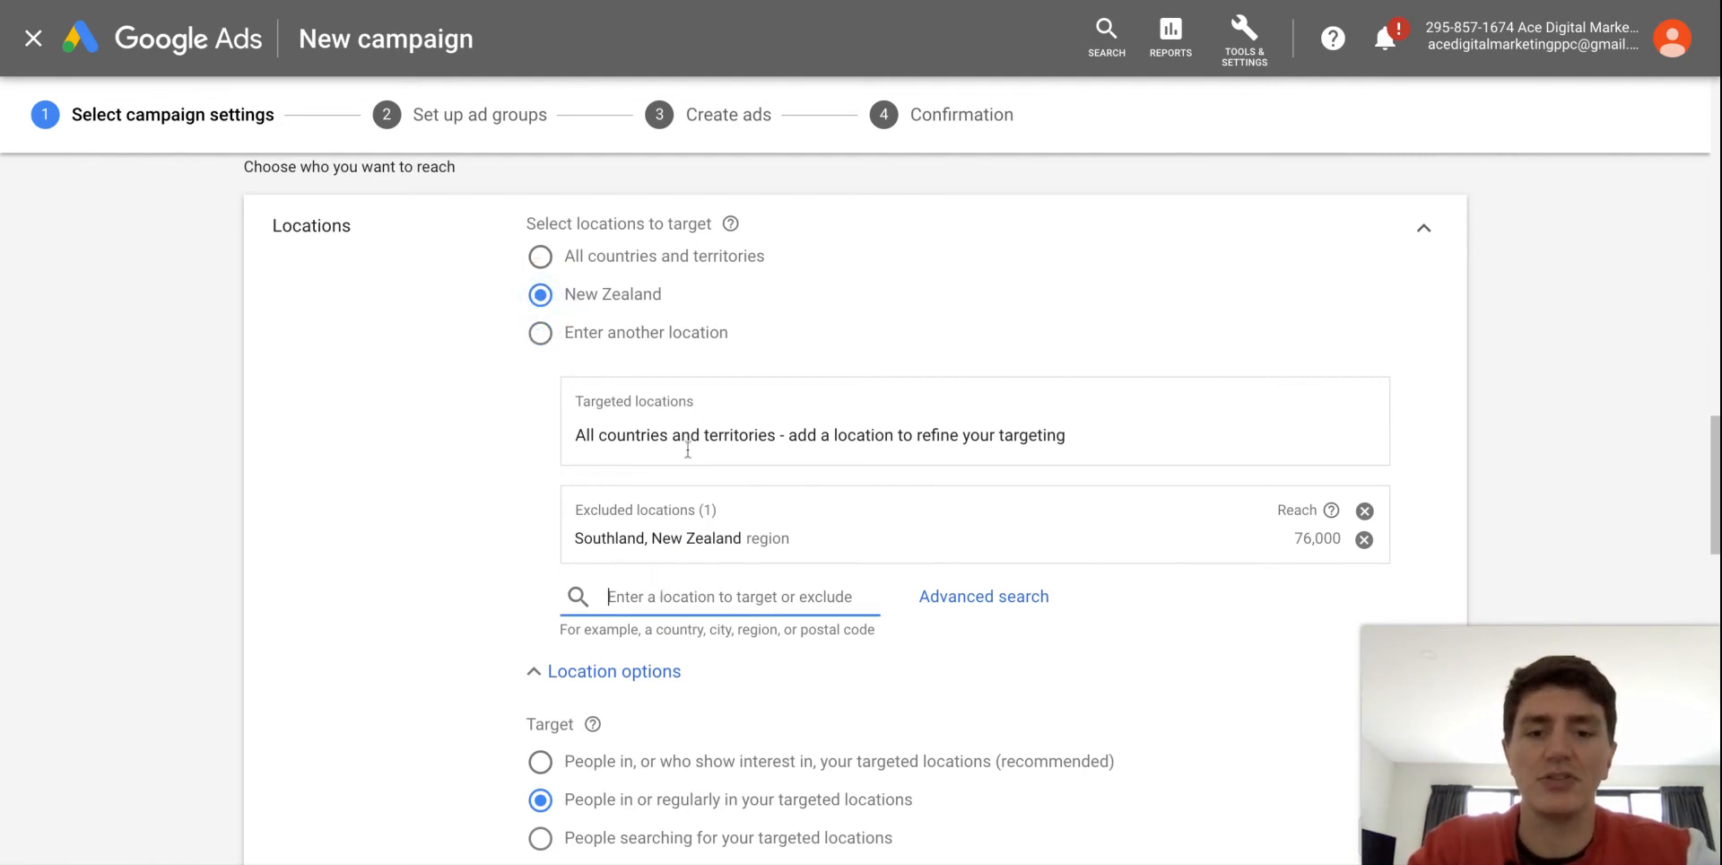
{"action": "type", "text": "New"}
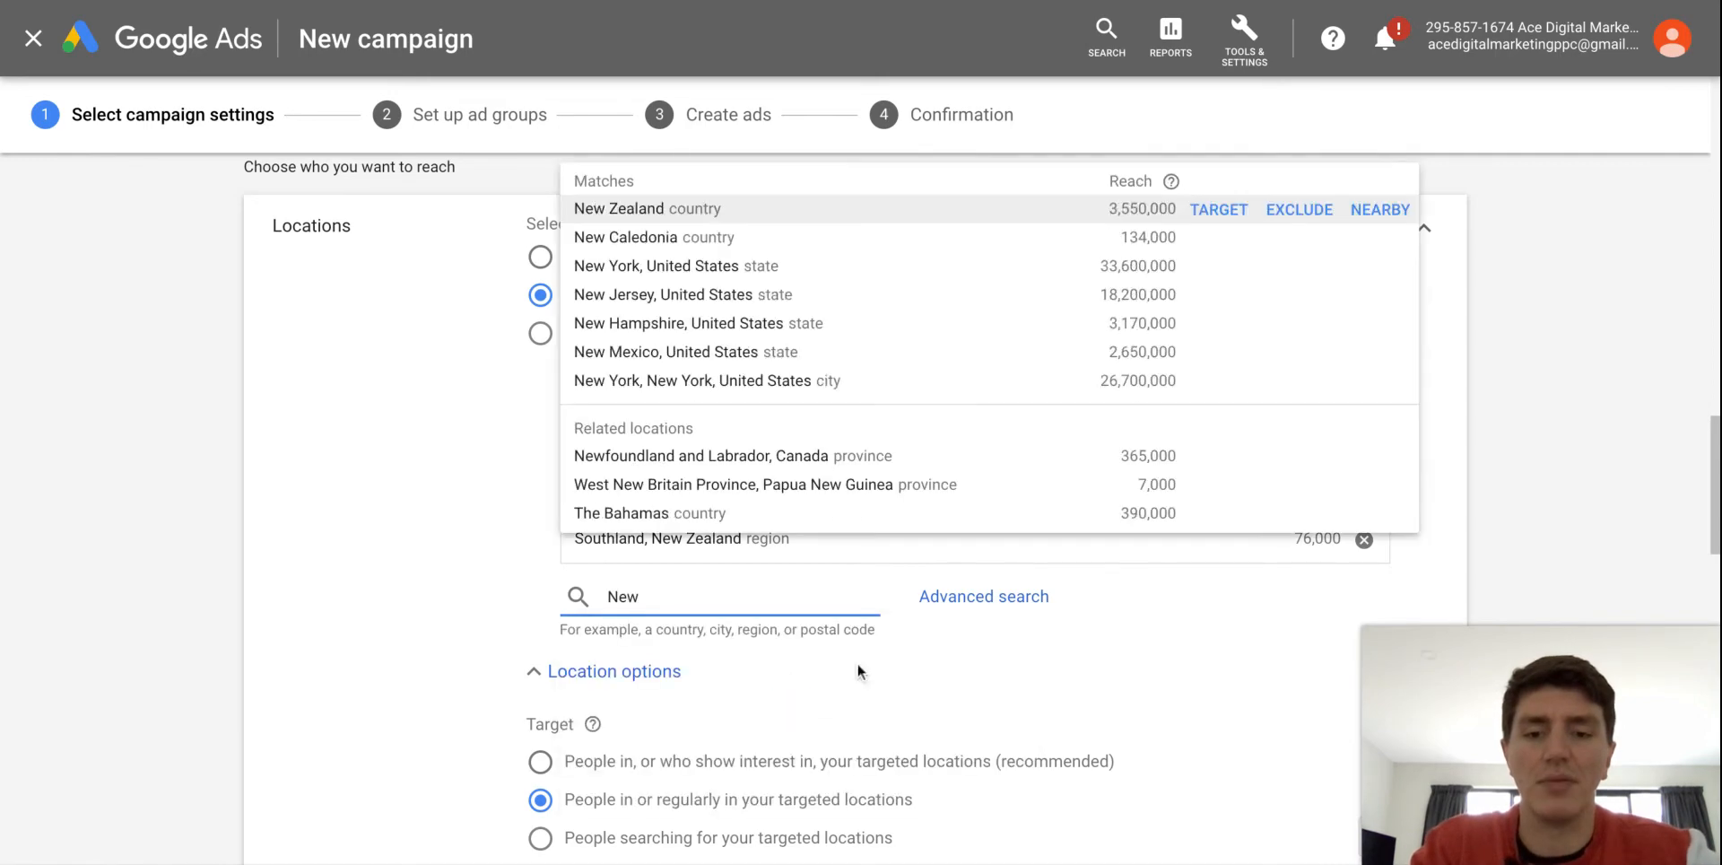
{"action": "left_click", "coordinate": [1219, 209]}
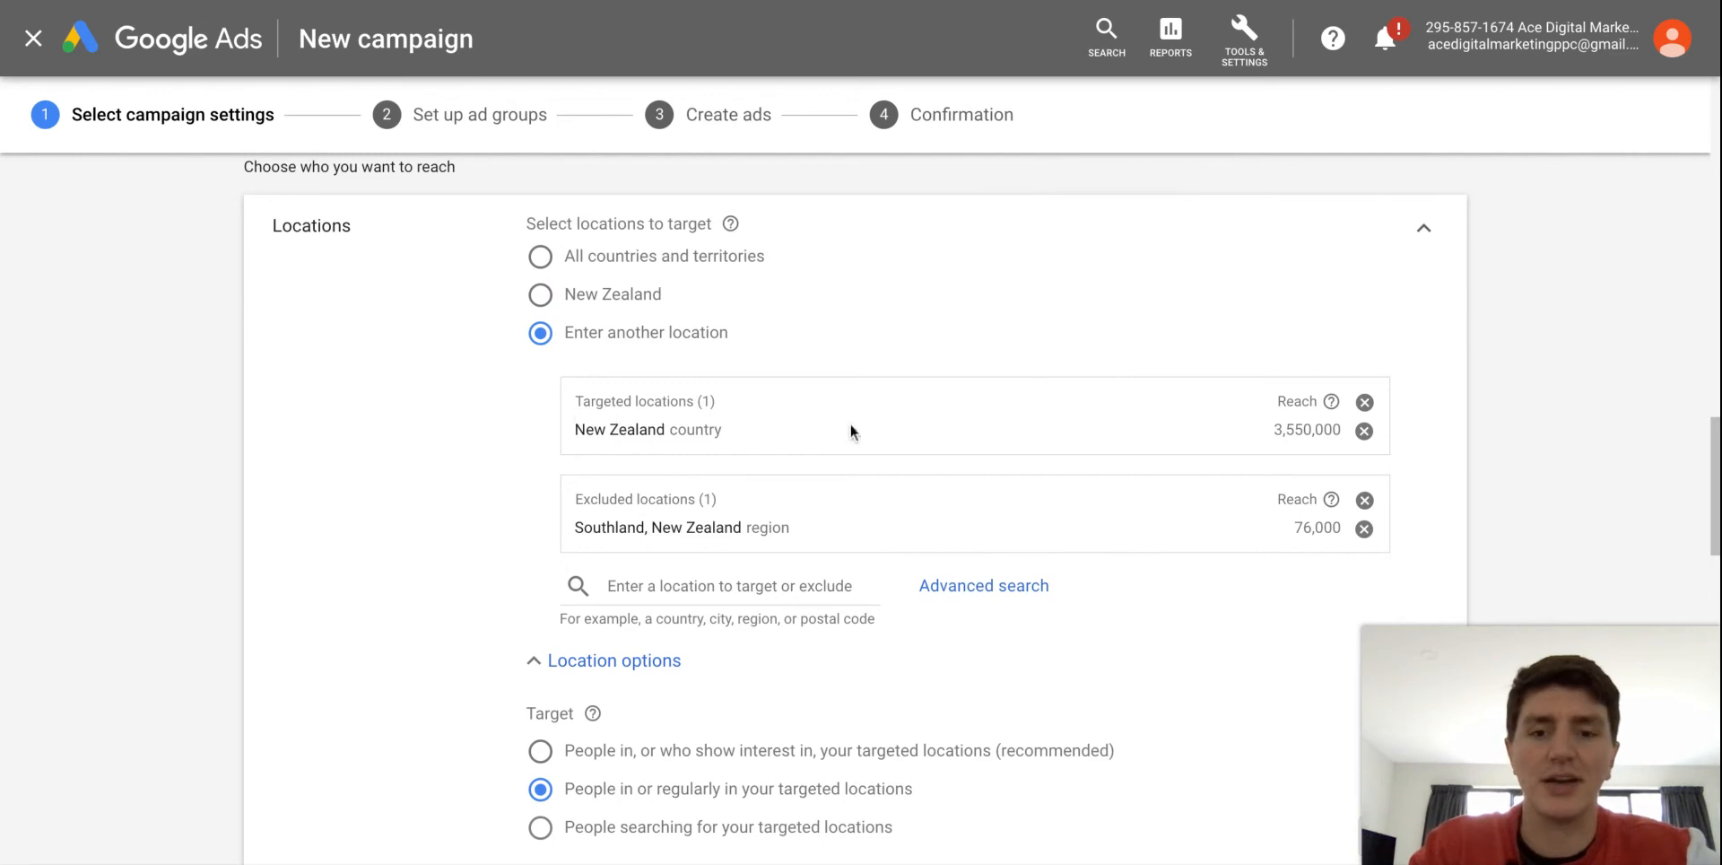
Set the location exclude option to "People in your excluded locations"
{"action": "scroll", "coordinate": [858, 514], "scroll_direction": "down", "scroll_amount": 4}
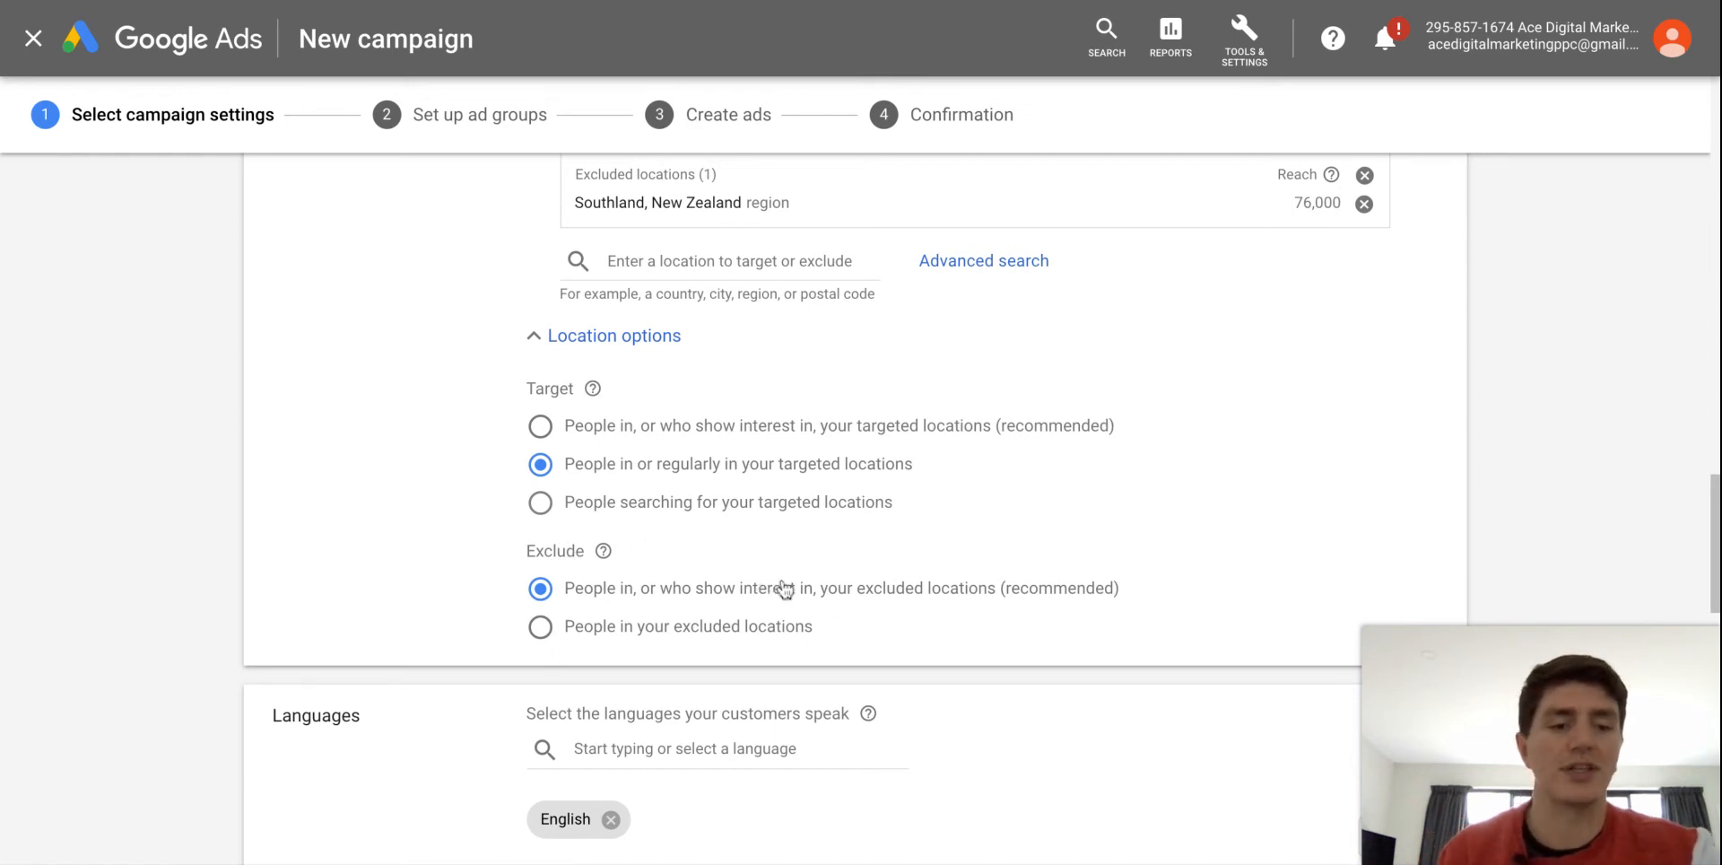
{"action": "left_click", "coordinate": [541, 631]}
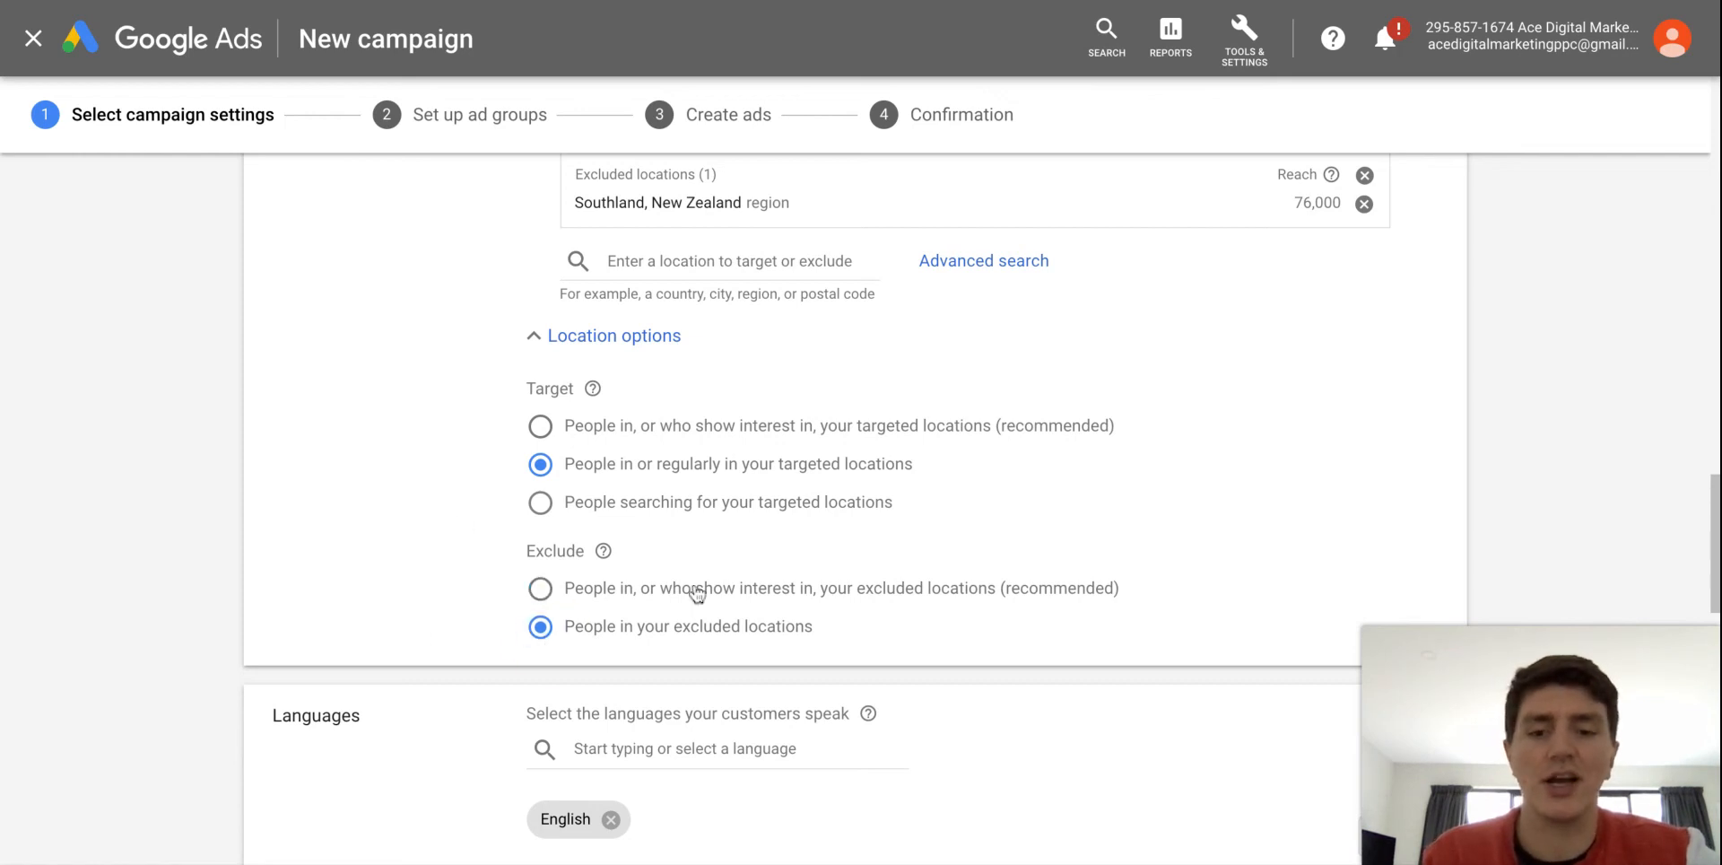
Review the targeted and excluded locations with their options, and look over the languages, audiences, budget and bidding sections
{"action": "scroll", "coordinate": [697, 594], "scroll_direction": "up", "scroll_amount": 2}
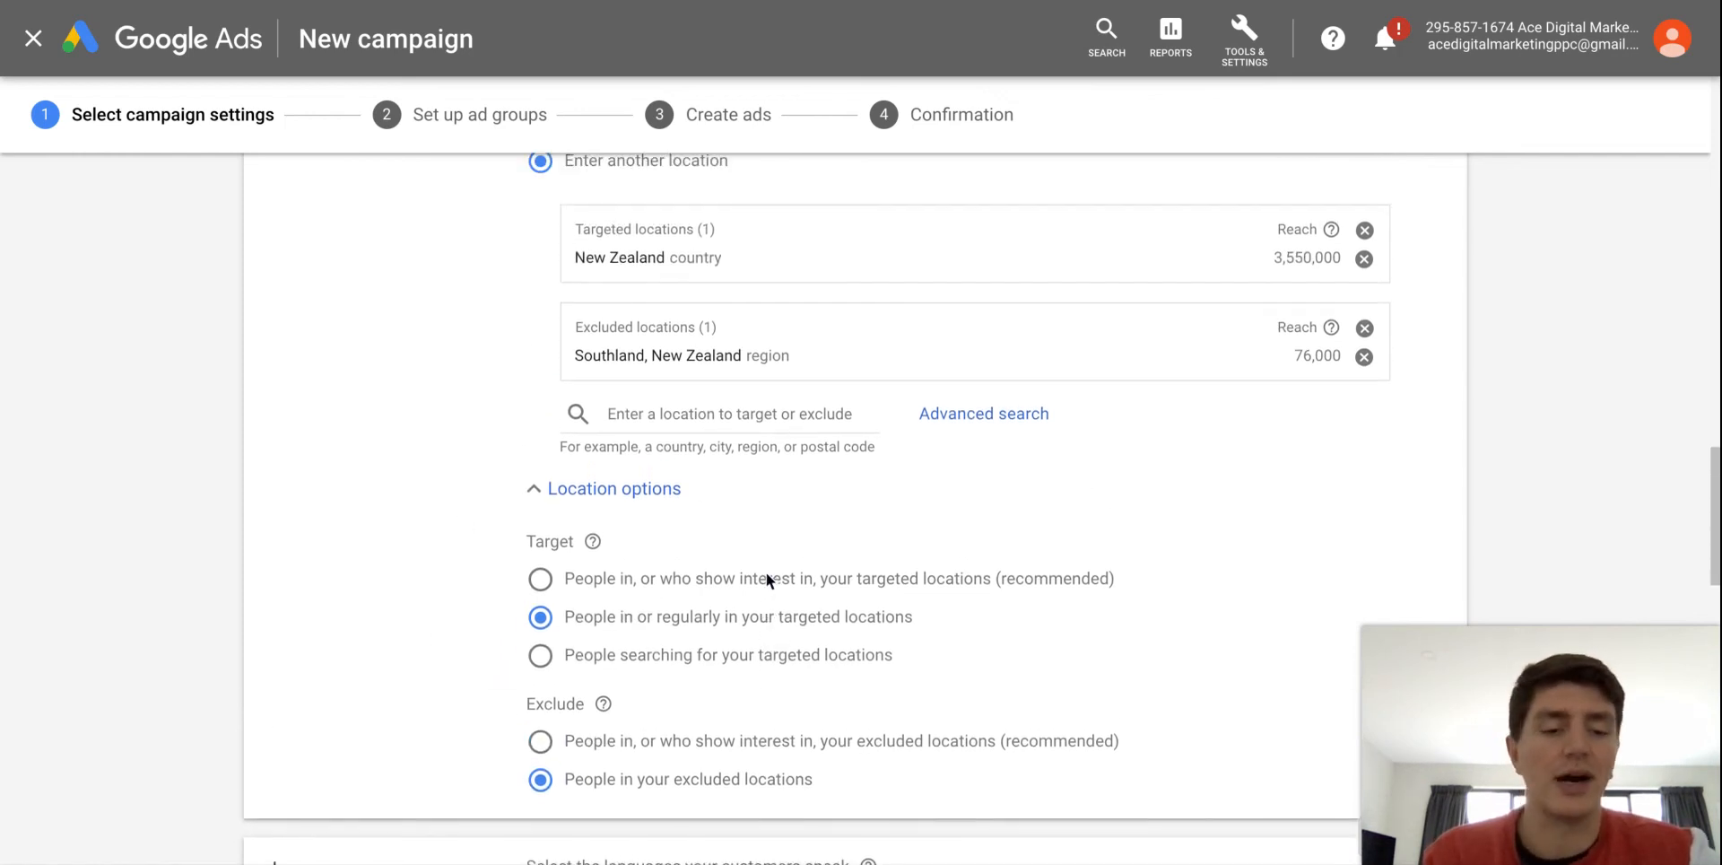
{"action": "scroll", "coordinate": [795, 595], "scroll_direction": "down", "scroll_amount": 1}
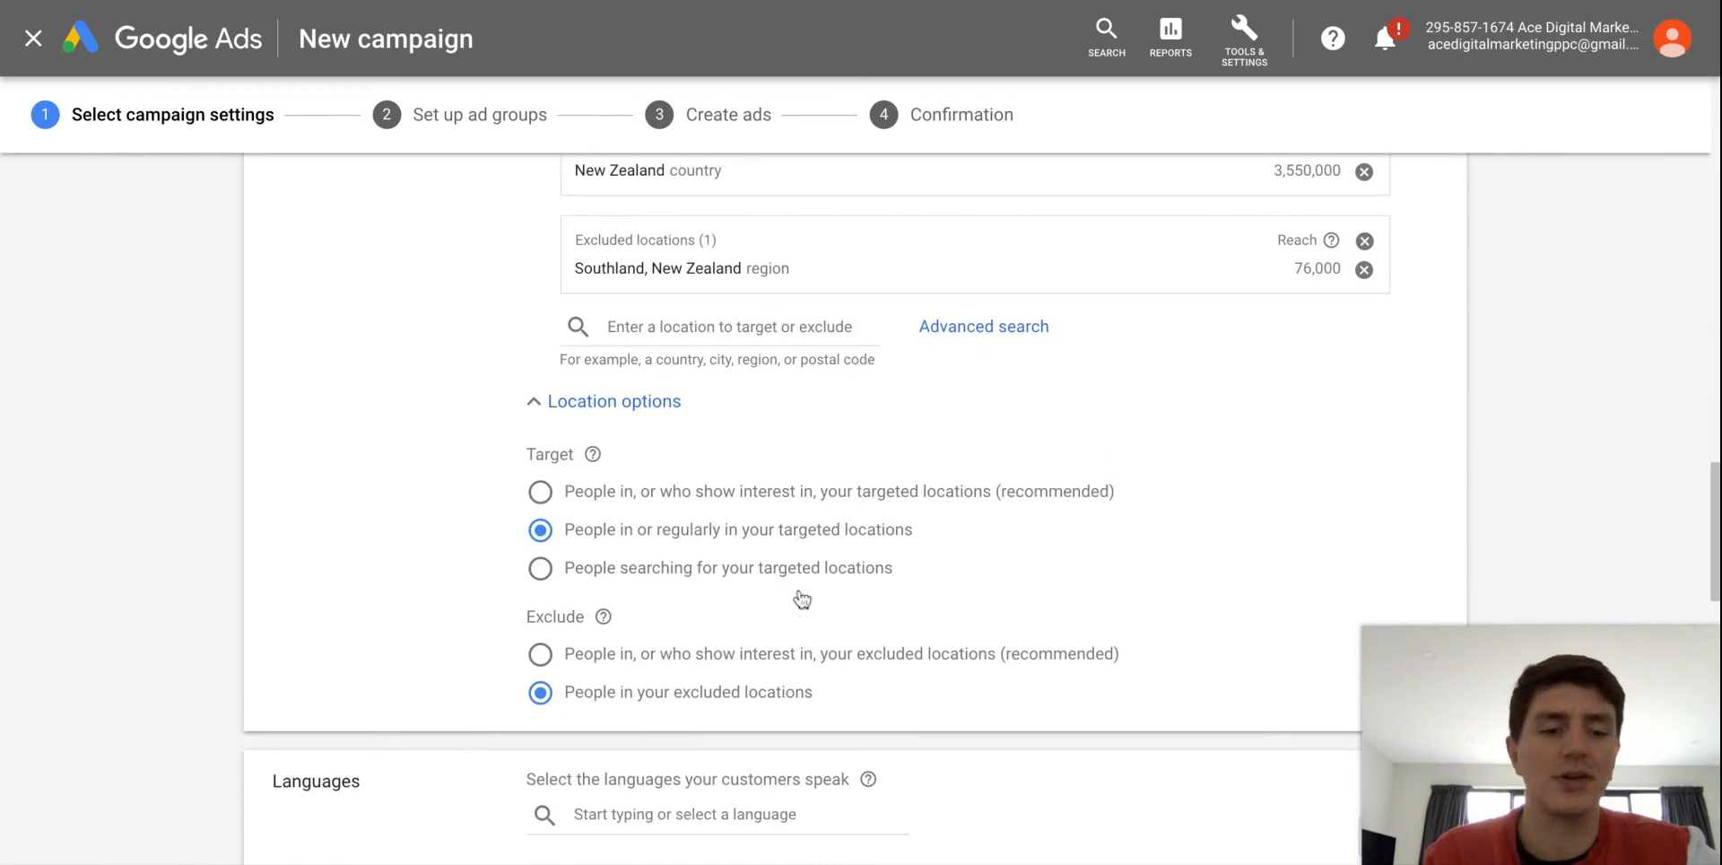
{"action": "scroll", "coordinate": [834, 614], "scroll_direction": "up", "scroll_amount": 1}
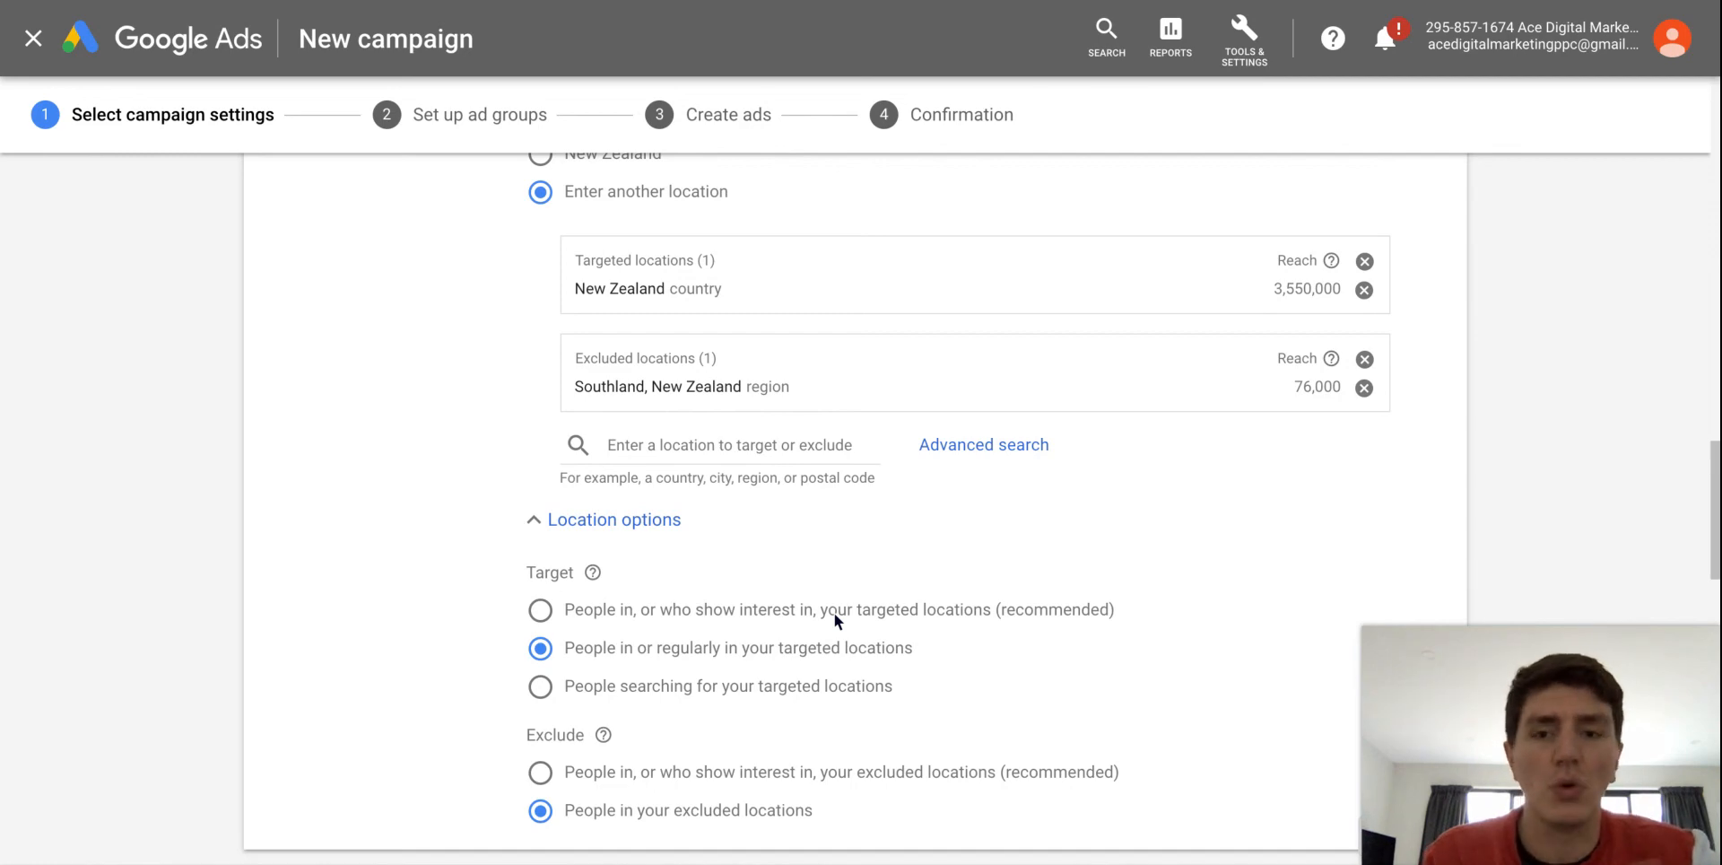
{"action": "scroll", "coordinate": [834, 614], "scroll_direction": "down", "scroll_amount": 5}
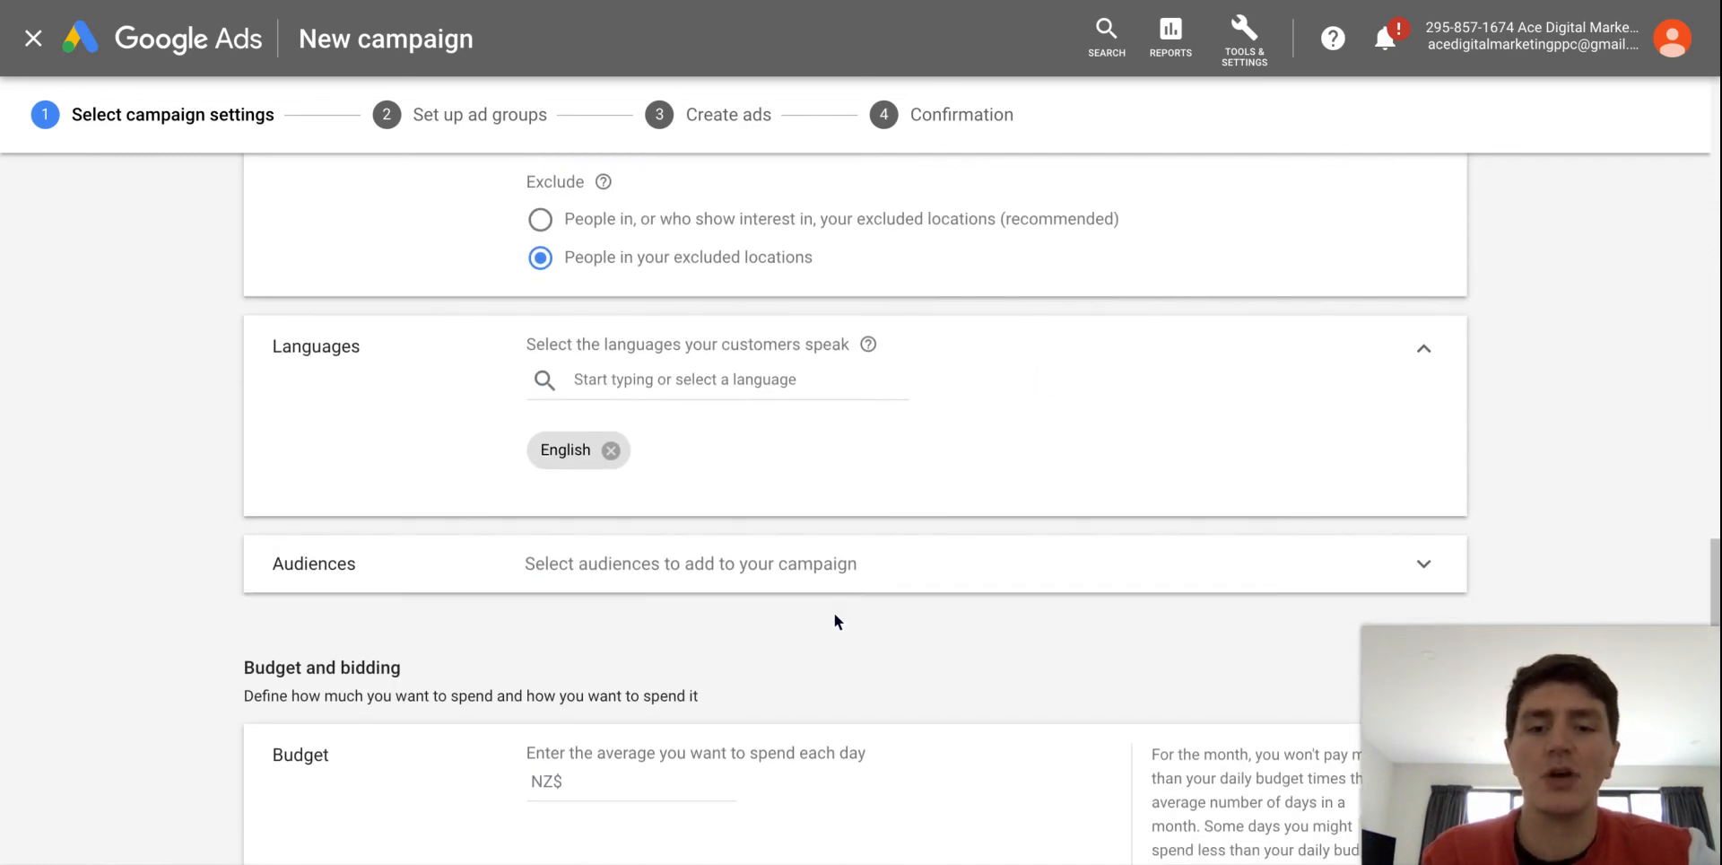
{"action": "scroll", "coordinate": [834, 621], "scroll_direction": "down", "scroll_amount": 5}
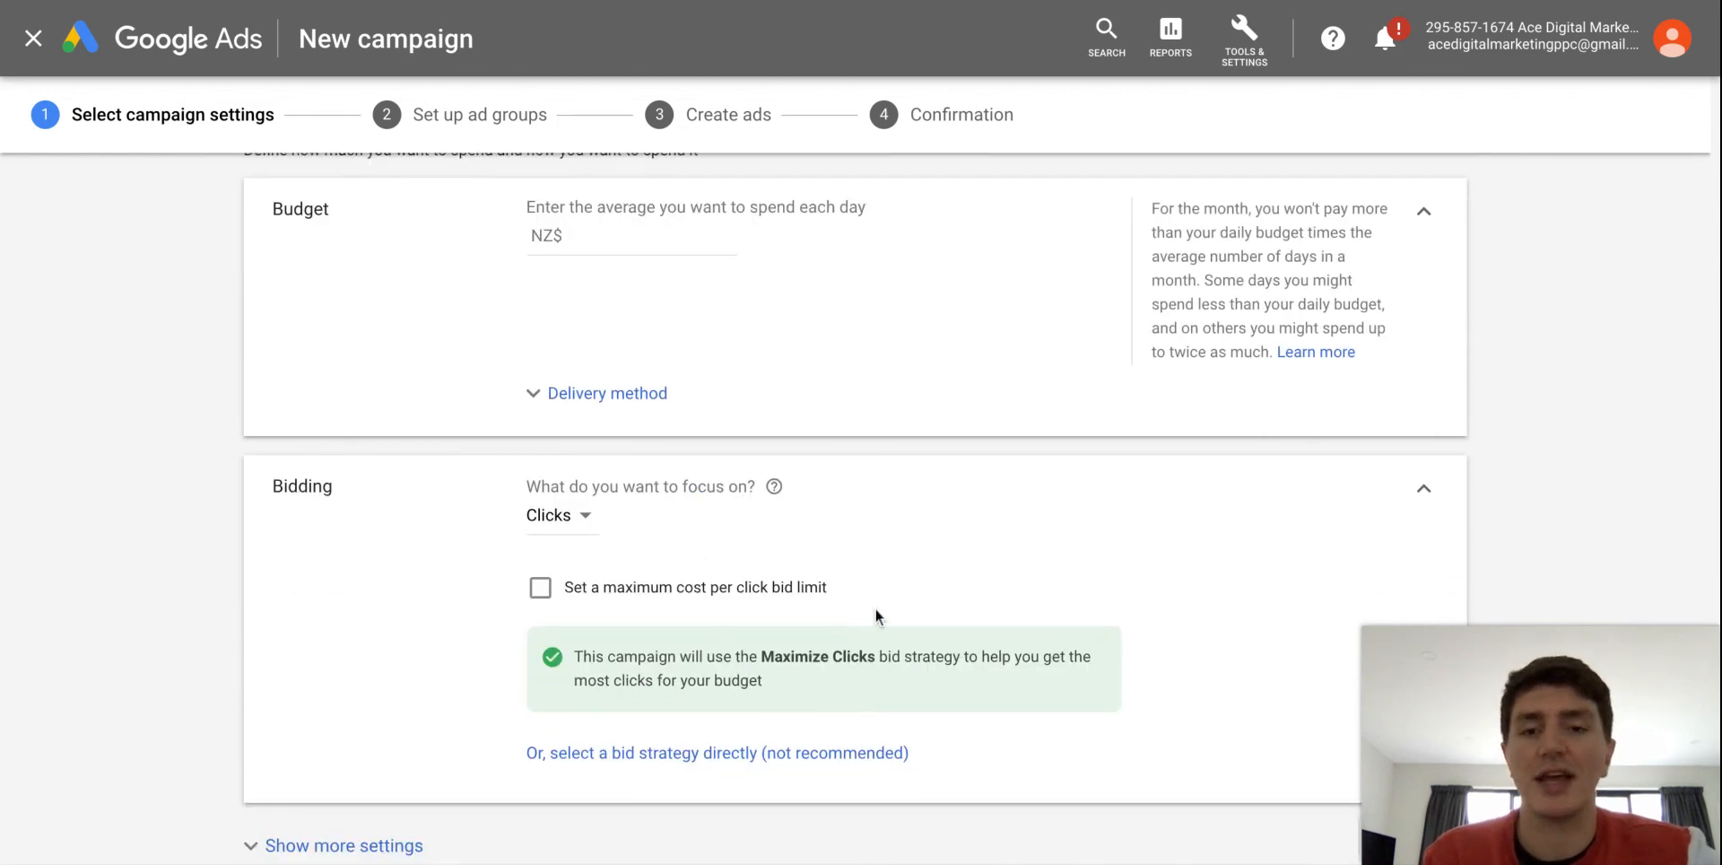
{"action": "scroll", "coordinate": [876, 608], "scroll_direction": "up", "scroll_amount": 5}
{"action": "scroll", "coordinate": [876, 608], "scroll_direction": "up", "scroll_amount": 5}
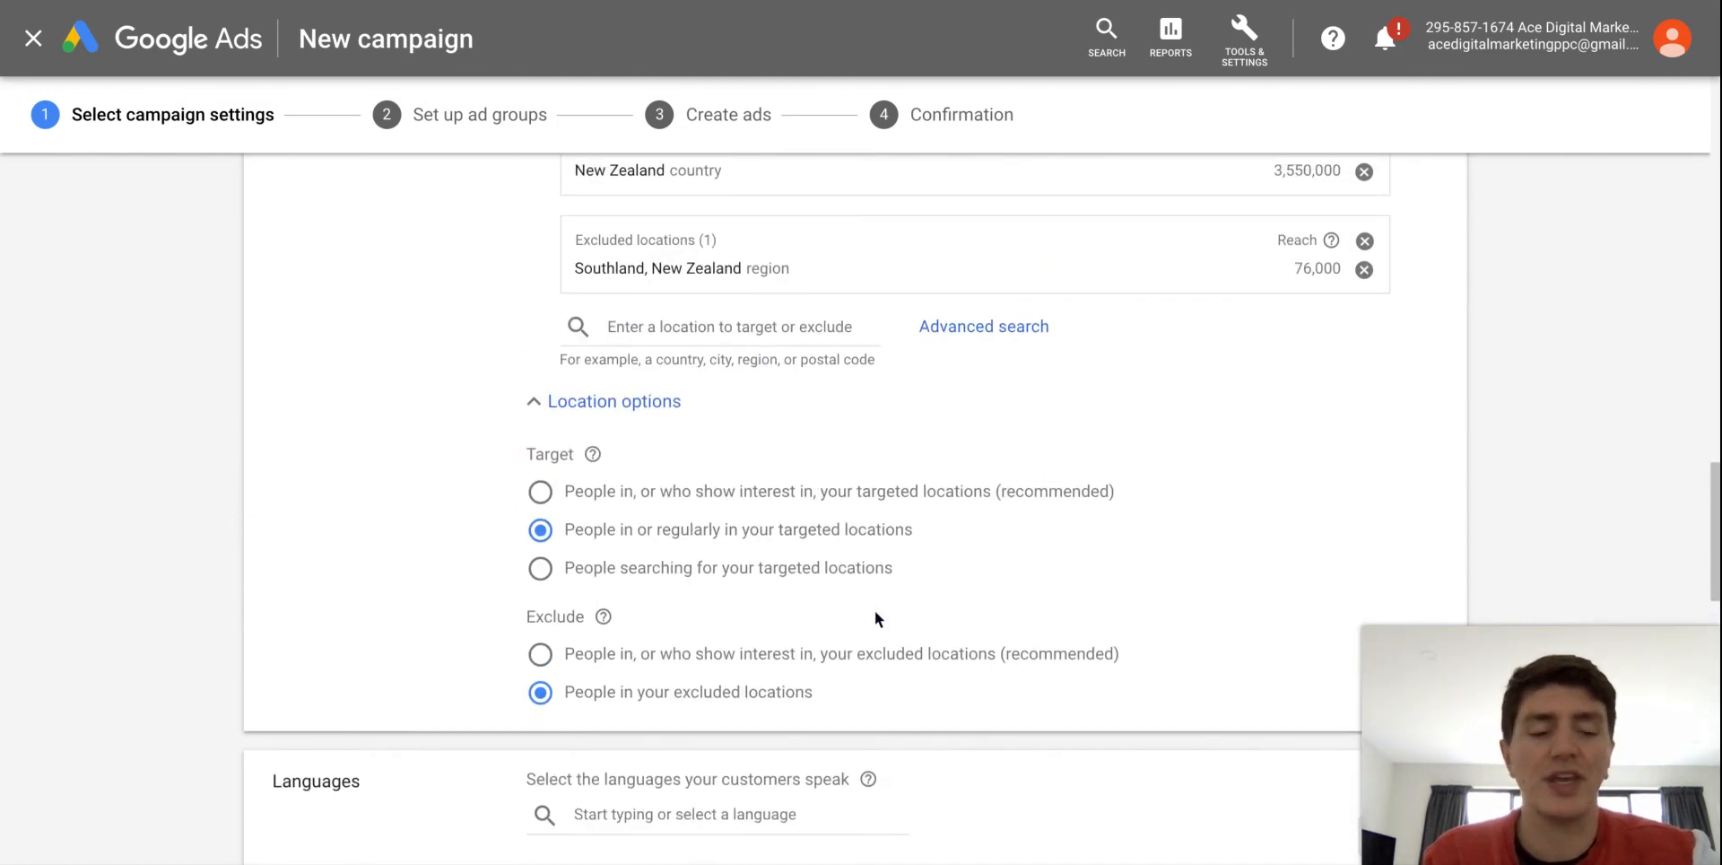
{"action": "scroll", "coordinate": [876, 610], "scroll_direction": "up", "scroll_amount": 2}
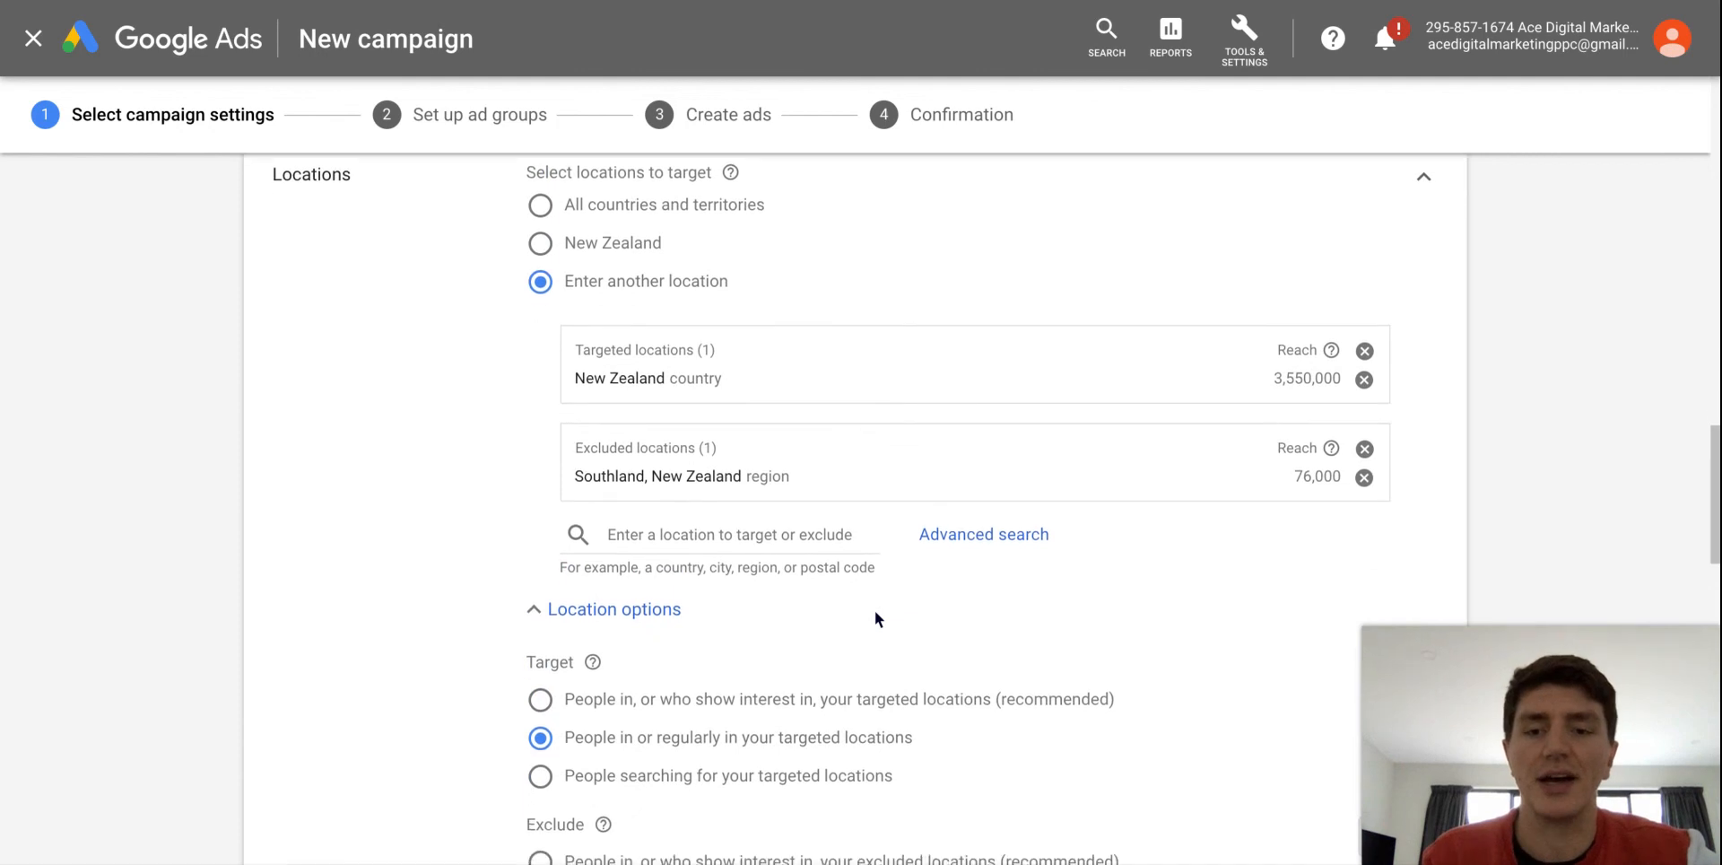